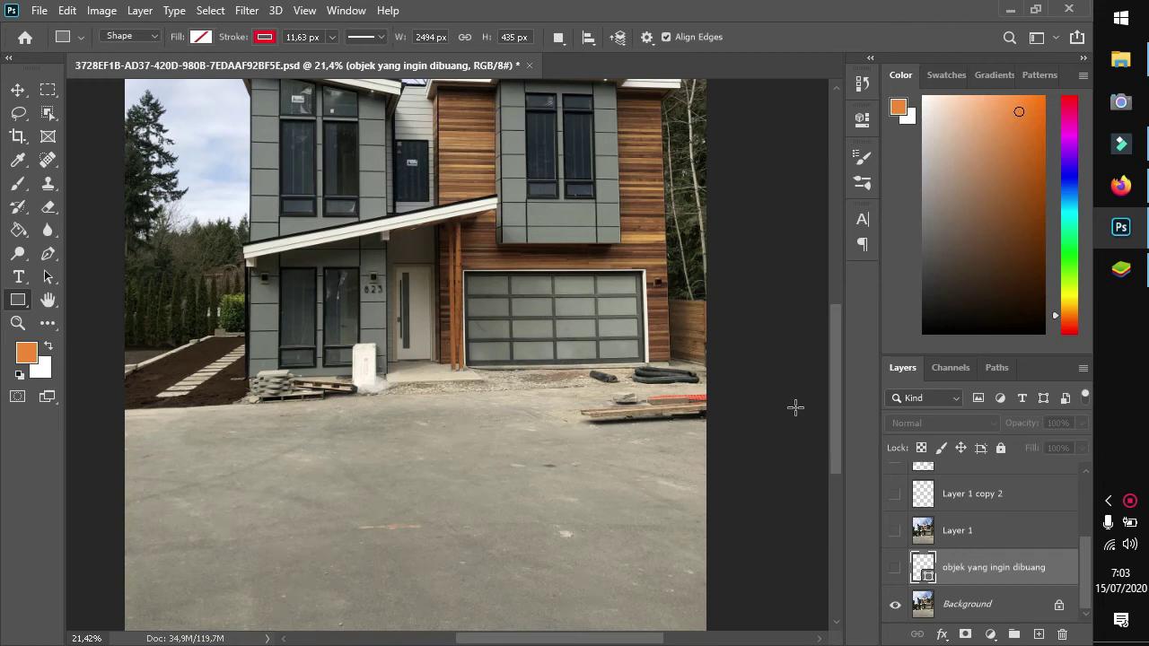
Make the 'objek yang ingin dibuang' layer visible to reveal the red debris outlines
click(895, 567)
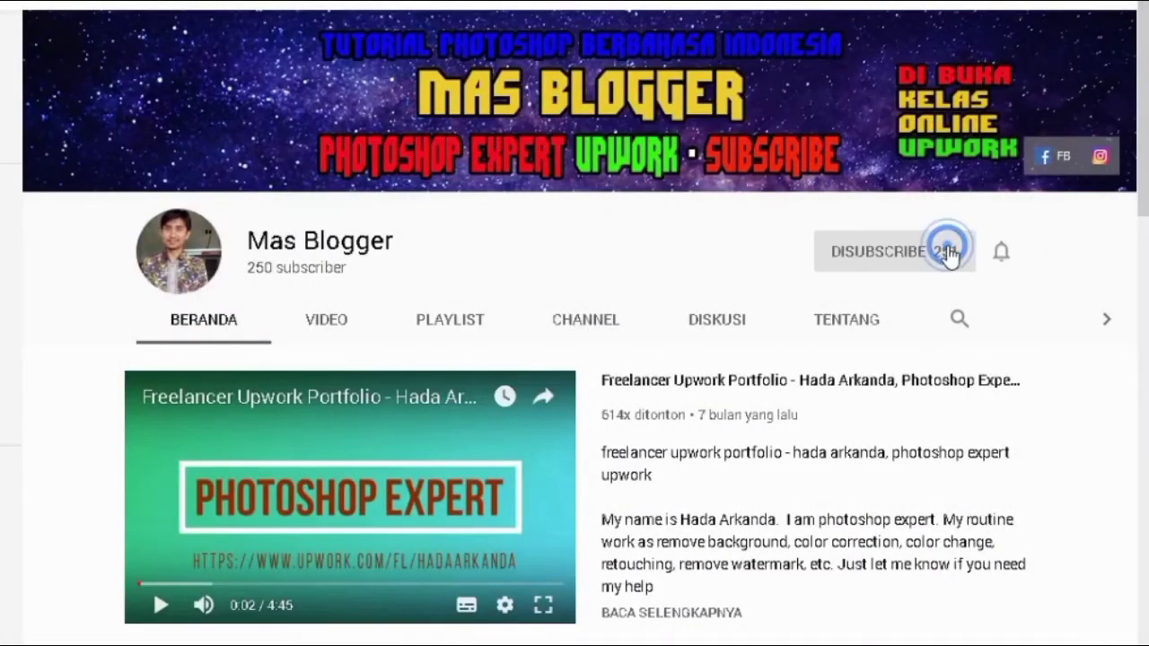
Turn on notifications for the subscribed Photoshop tutorial channel with the bell icon
click(1002, 255)
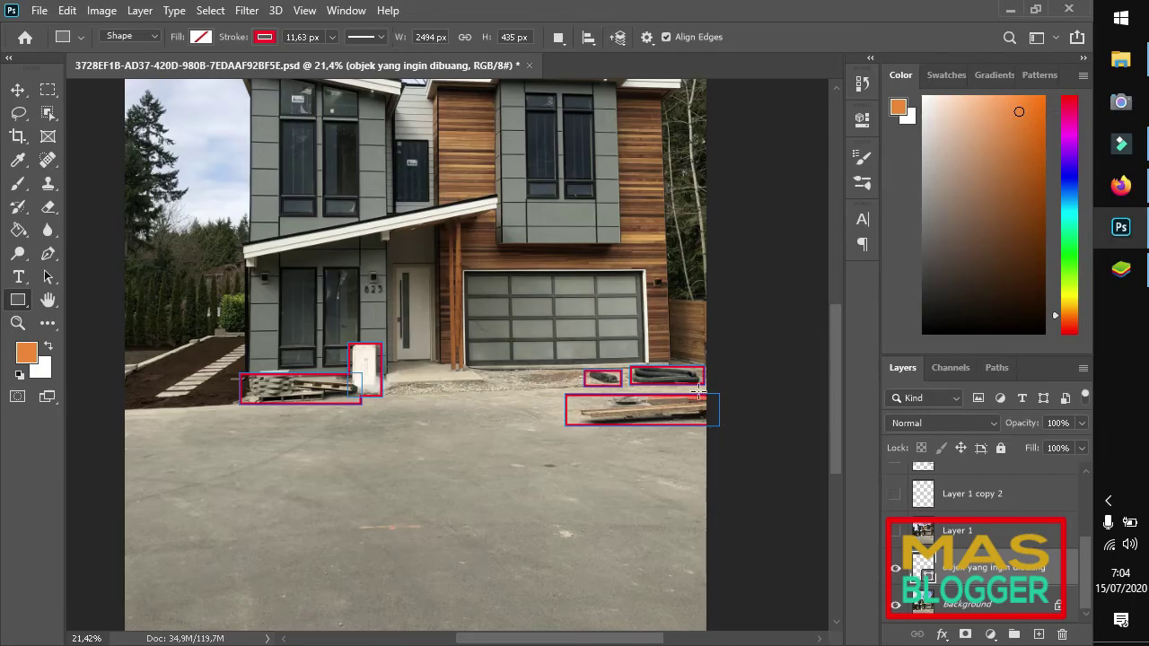
Zoom in and out to inspect each red-boxed piece of driveway debris
scroll(698, 397, up, 2)
scroll(578, 440, up, 2)
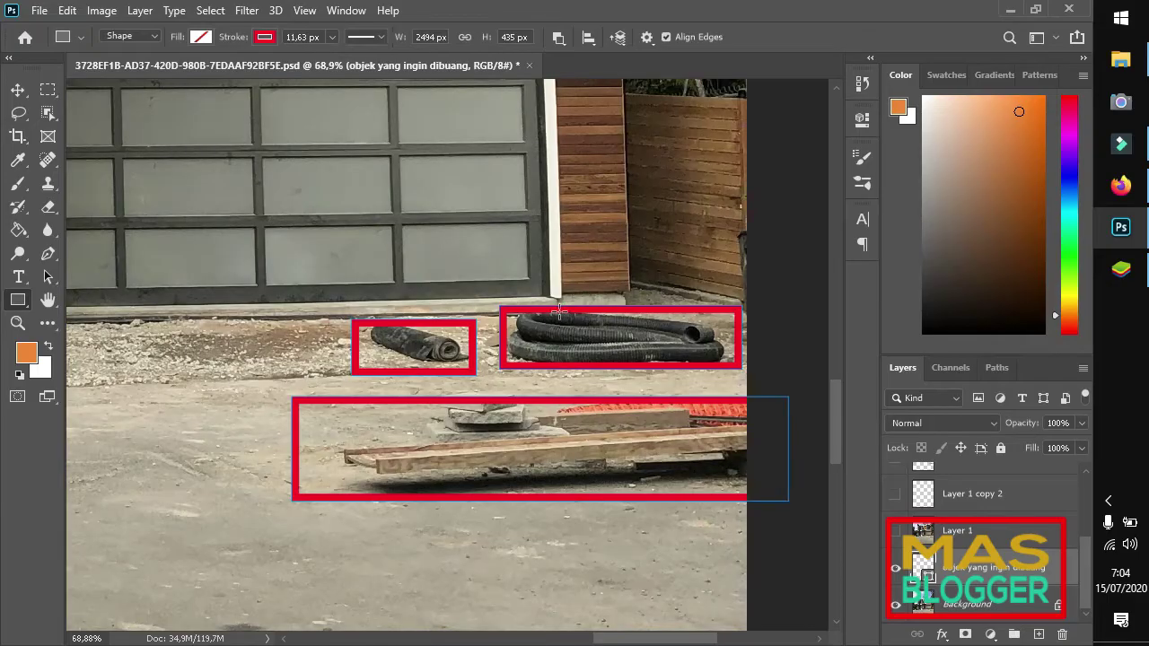
scroll(759, 462, down, 1)
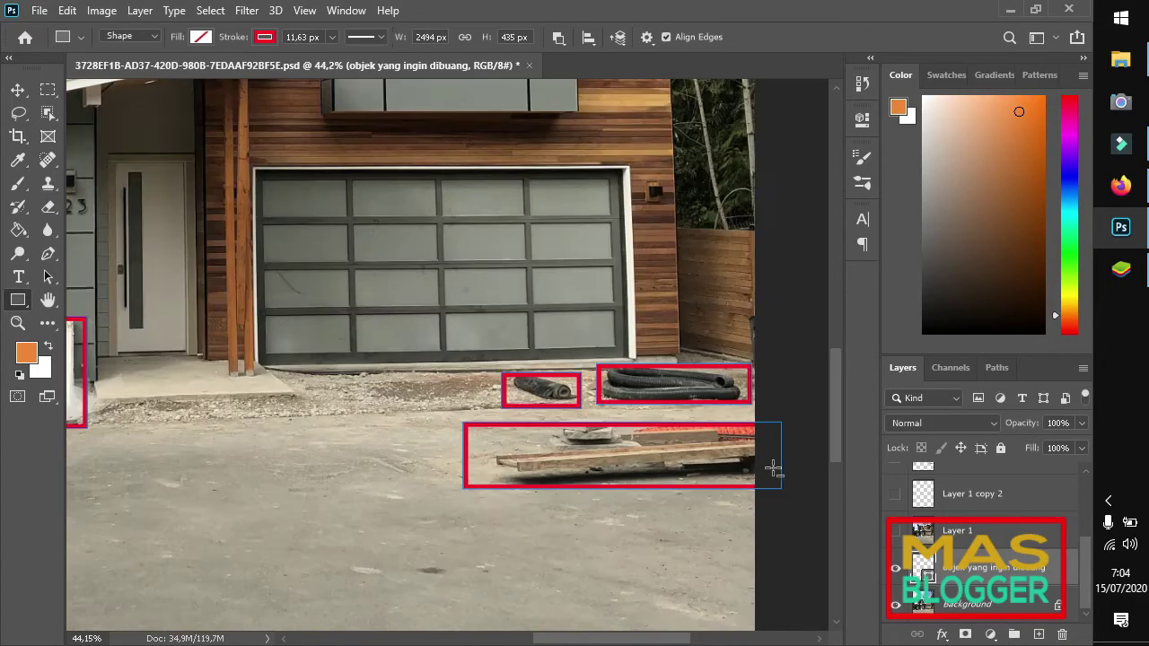
scroll(637, 469, down, 1)
scroll(620, 465, down, 1)
scroll(188, 464, up, 1)
scroll(260, 427, up, 1)
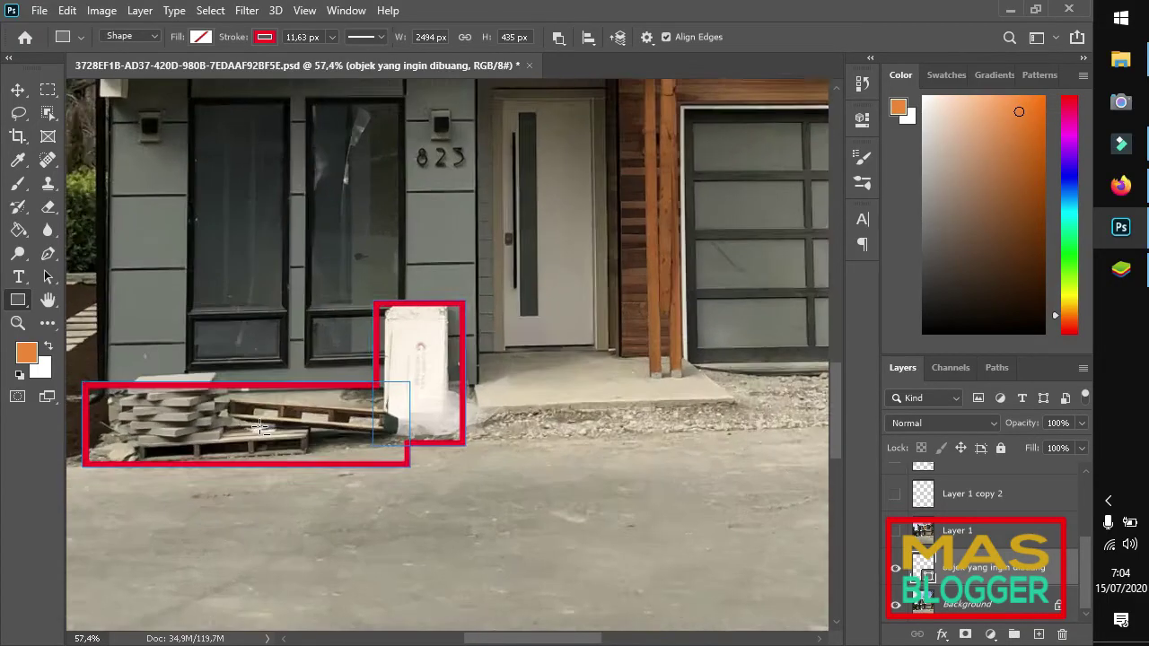
scroll(260, 427, up, 1)
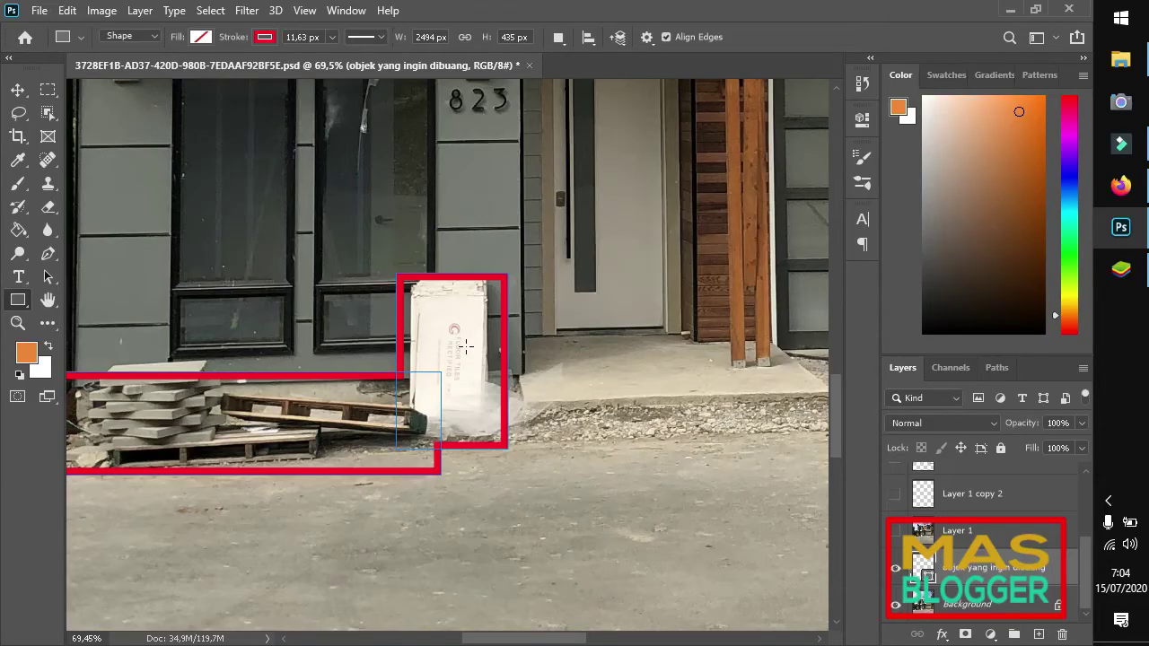
scroll(263, 483, down, 1)
scroll(263, 483, down, 1)
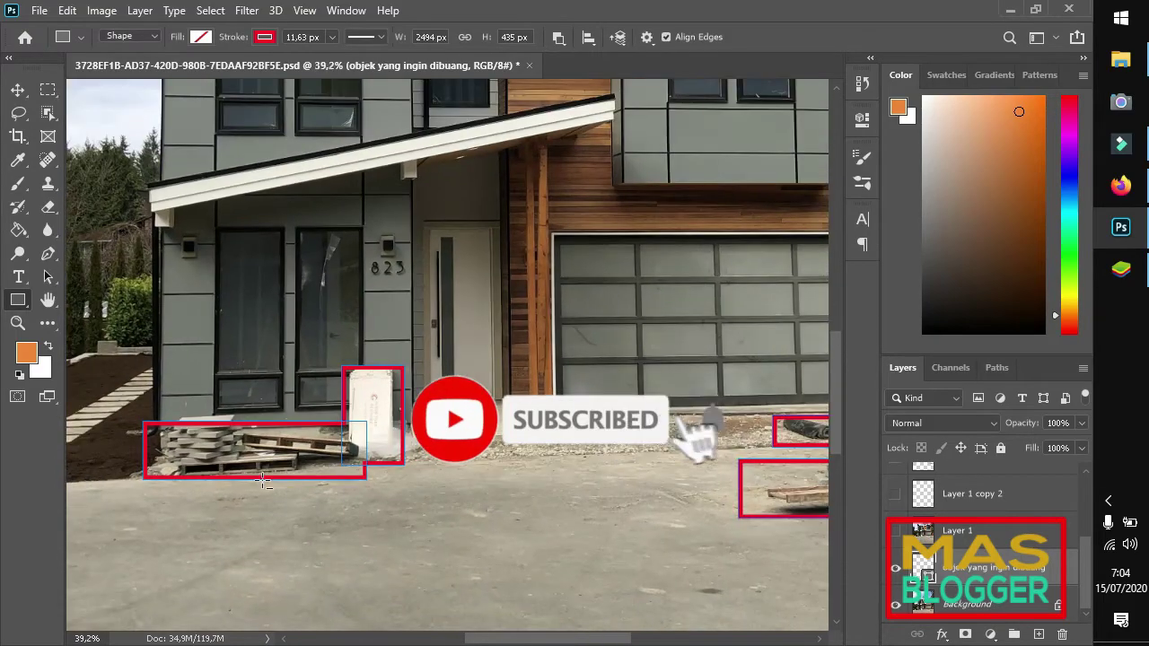
scroll(263, 483, down, 1)
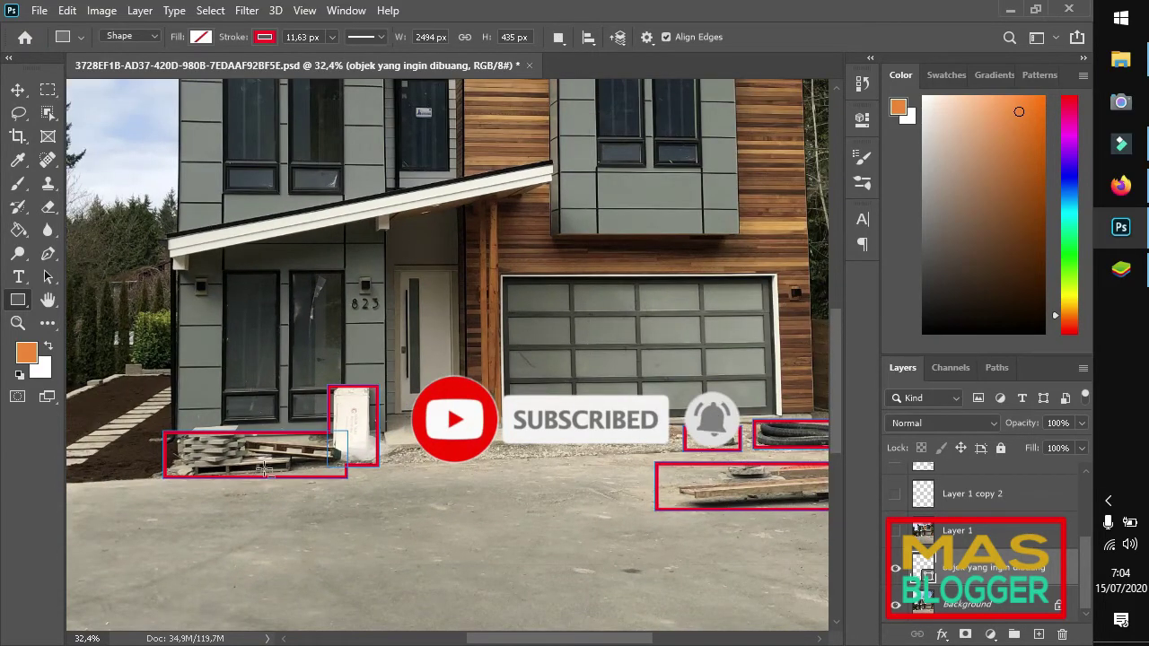
scroll(332, 473, down, 1)
scroll(328, 453, down, 1)
scroll(582, 481, up, 1)
scroll(581, 481, up, 1)
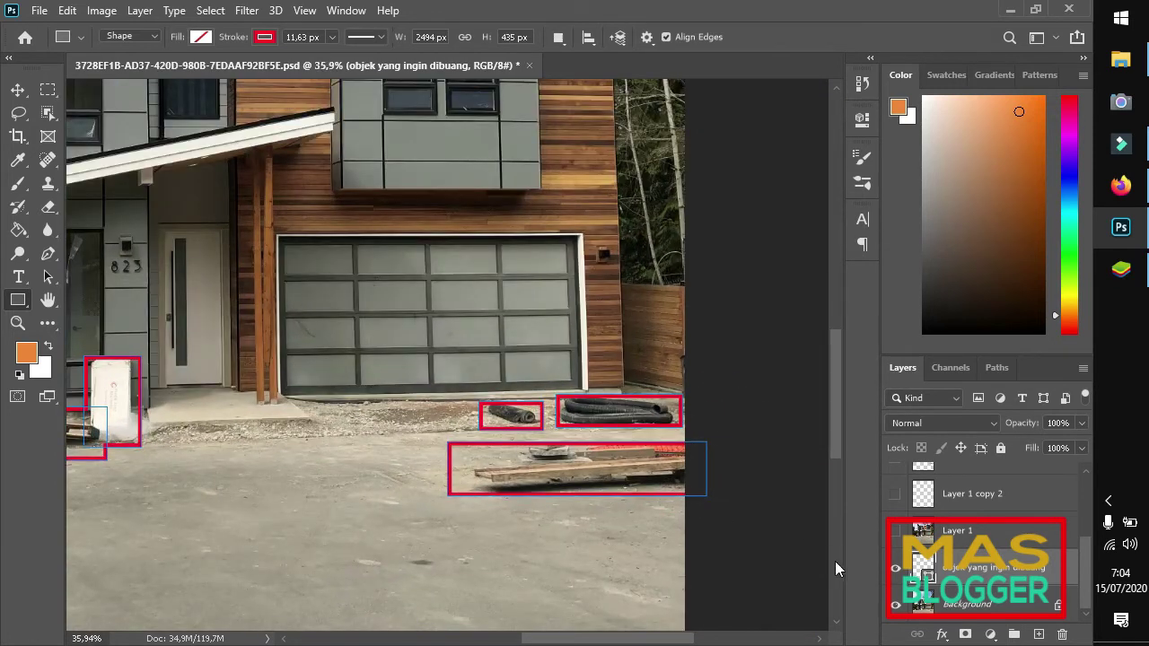
Hide the red outline layer, then briefly show the outlines again
click(896, 569)
scroll(568, 455, down, 1)
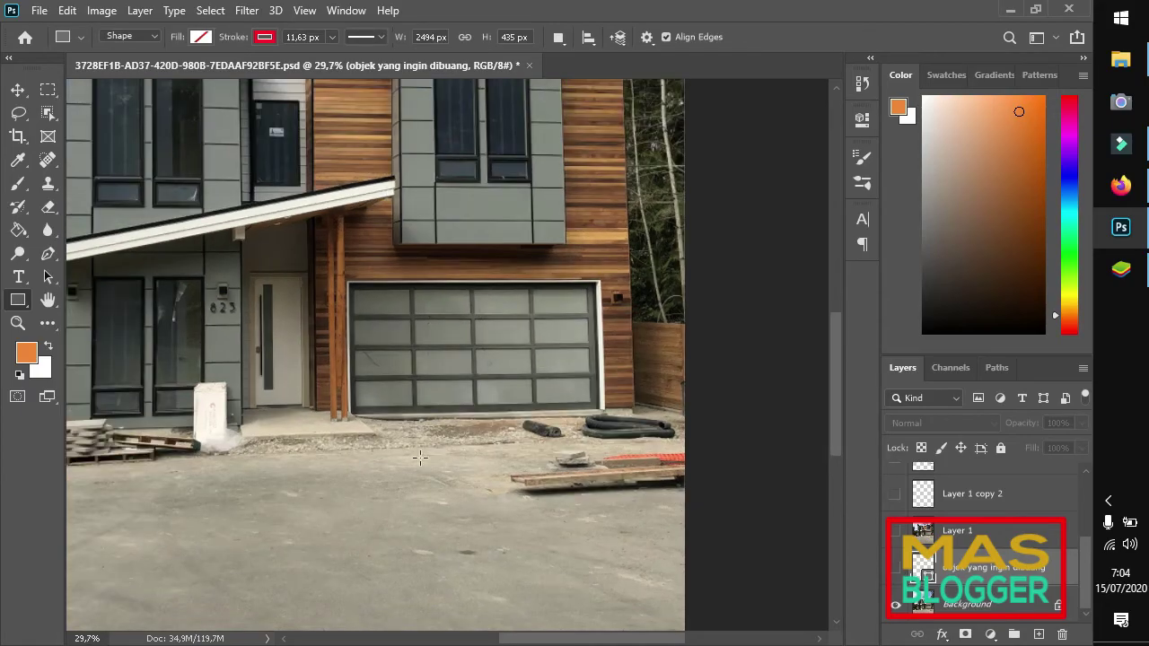
scroll(494, 444, down, 1)
scroll(521, 444, down, 1)
click(895, 569)
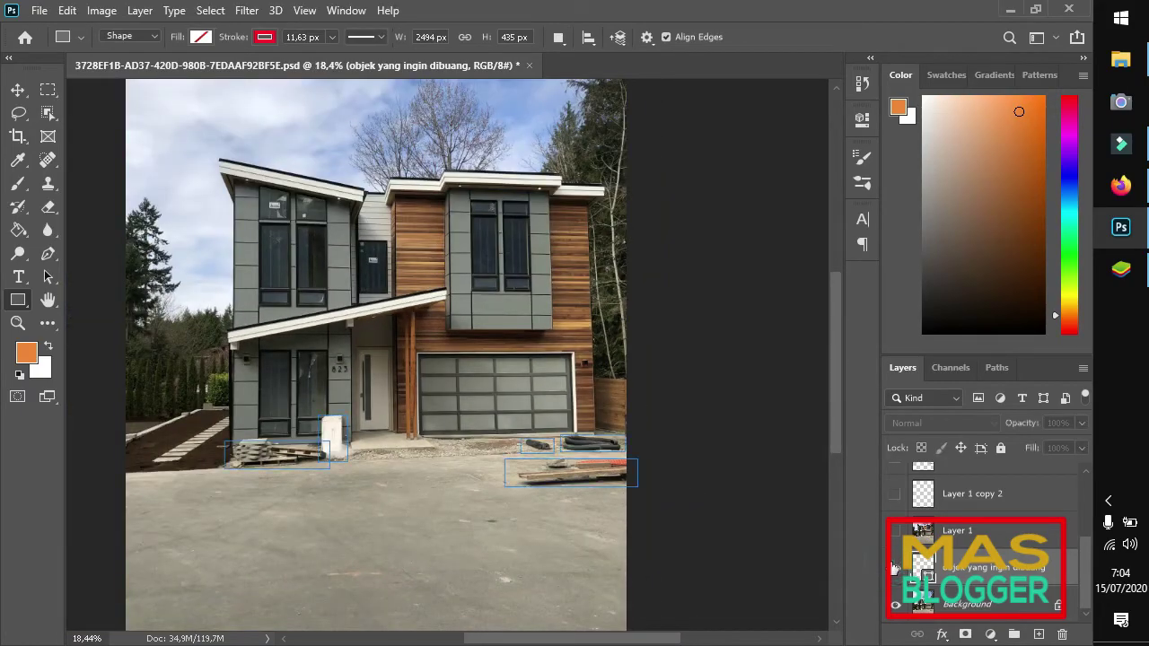
Hide the red outlines and show the debris-free version of the driveway
click(895, 550)
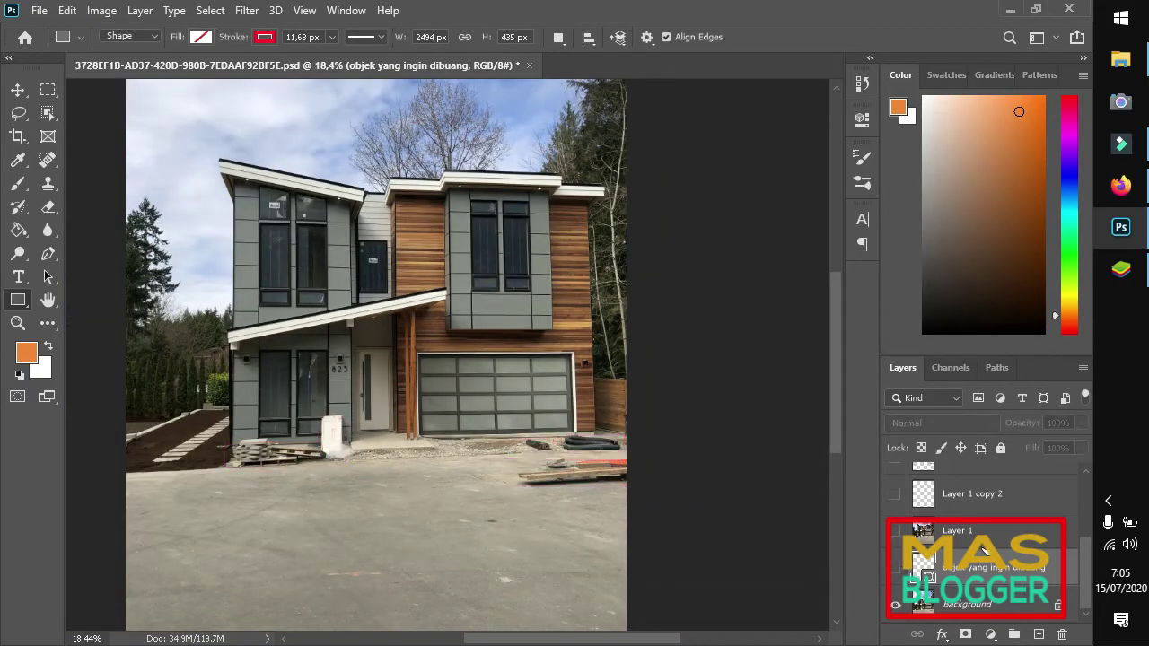
scroll(968, 548, up, 3)
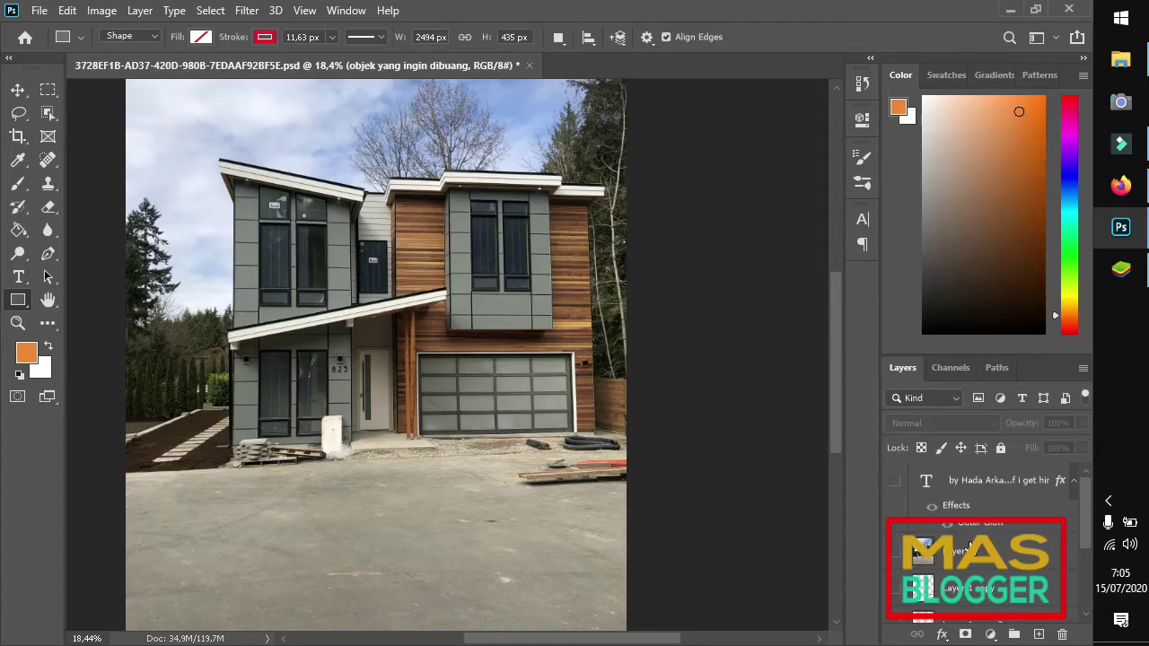
click(895, 551)
scroll(478, 448, up, 3)
scroll(700, 451, up, 3)
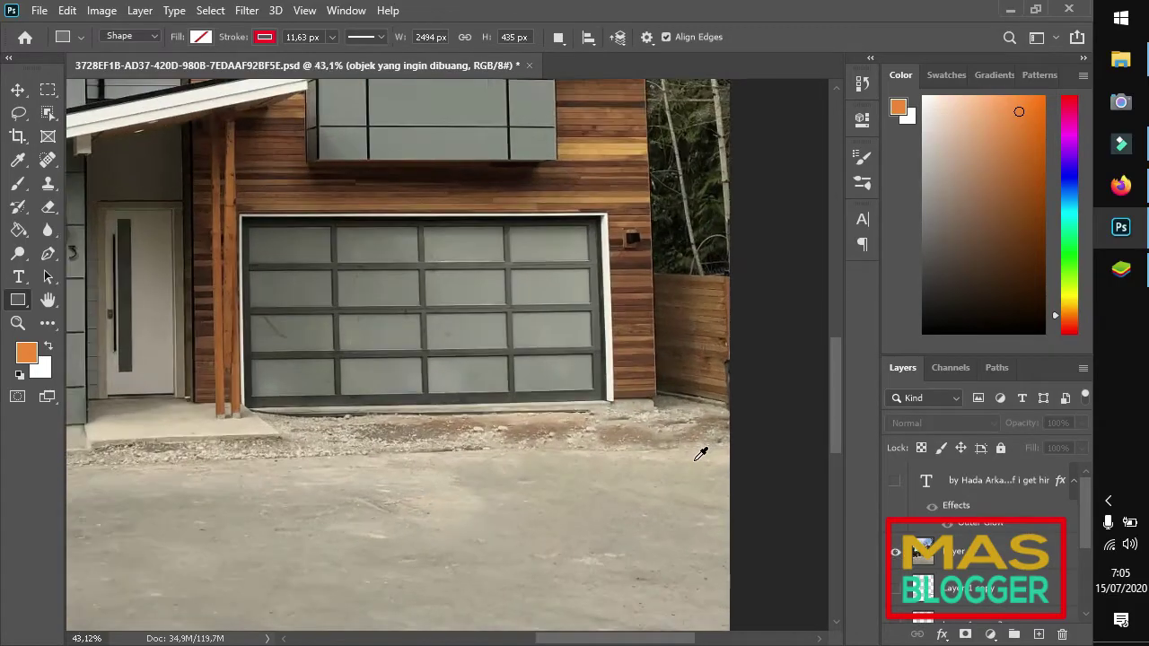
scroll(771, 511, down, 2)
scroll(500, 515, down, 1)
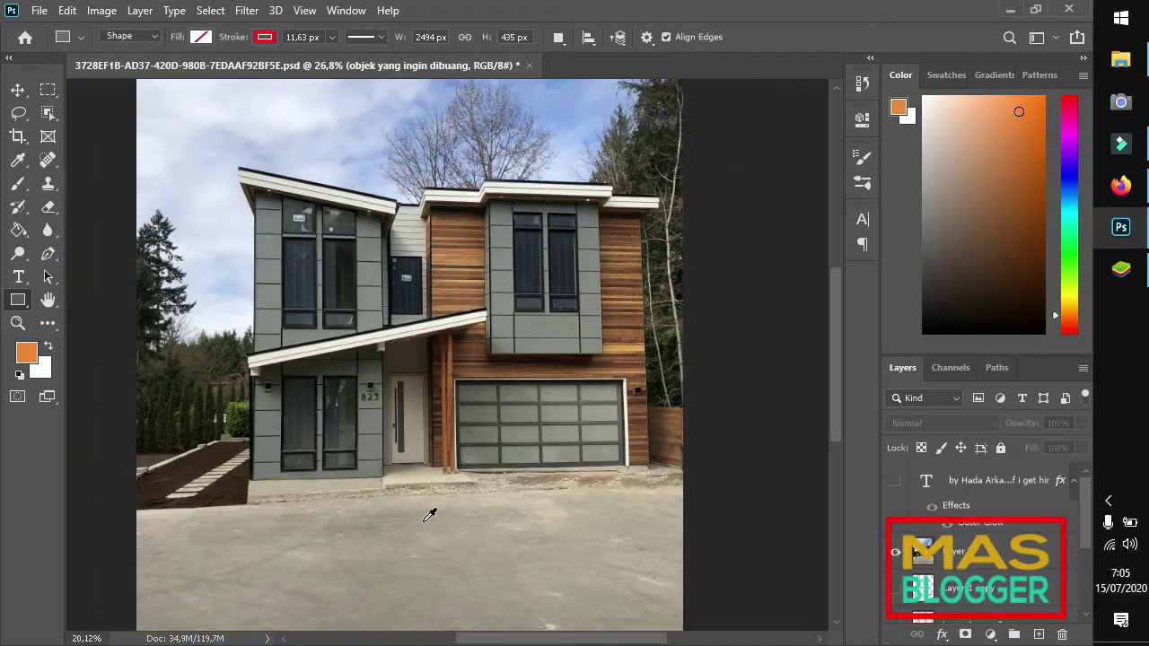
scroll(701, 524, up, 1)
scroll(701, 524, up, 2)
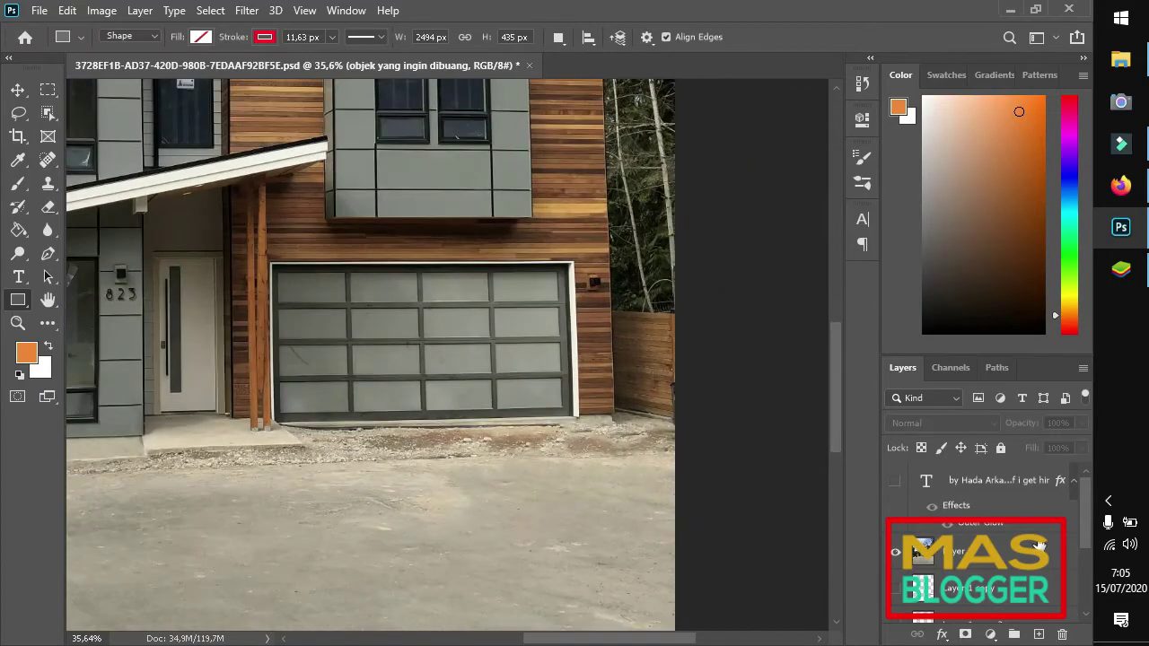
scroll(1026, 544, down, 3)
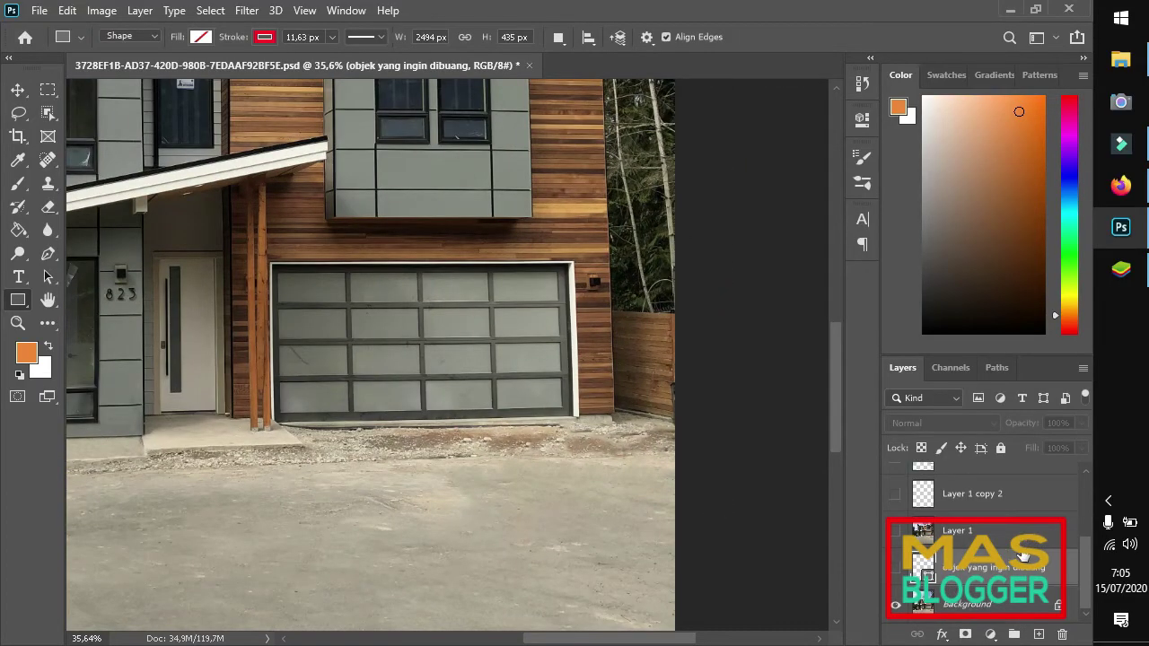
scroll(1023, 557, up, 3)
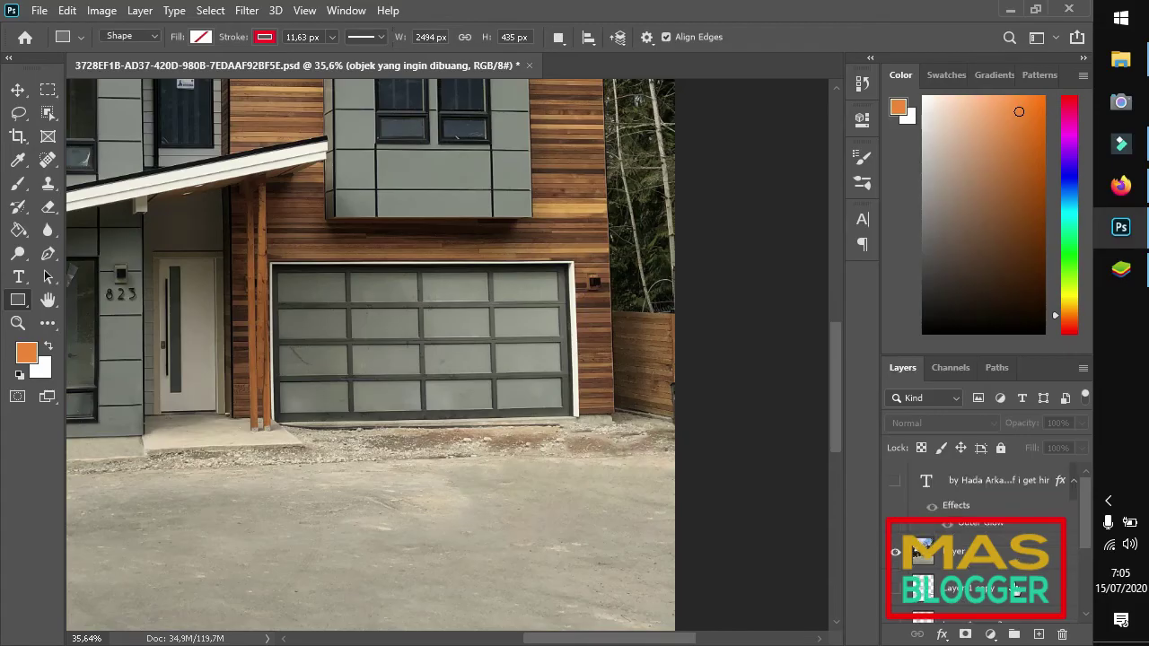
Select the earlier working layers and Group 1 in the Layers panel
click(1020, 594)
scroll(1002, 561, down, 3)
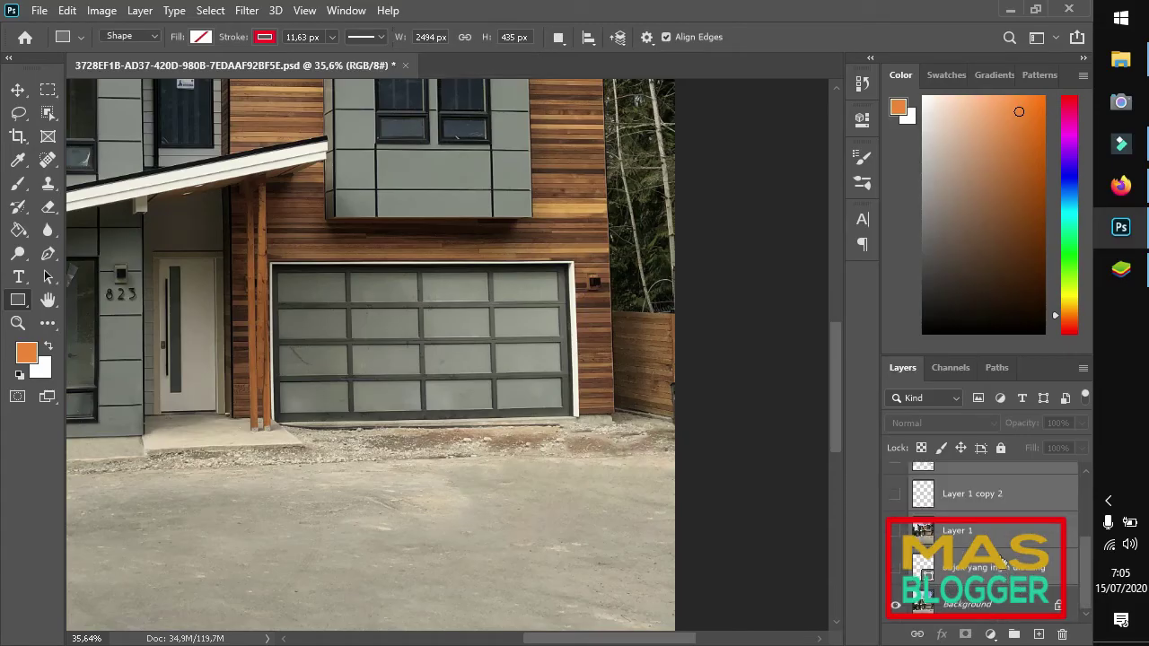
scroll(1001, 559, up, 3)
click(961, 575)
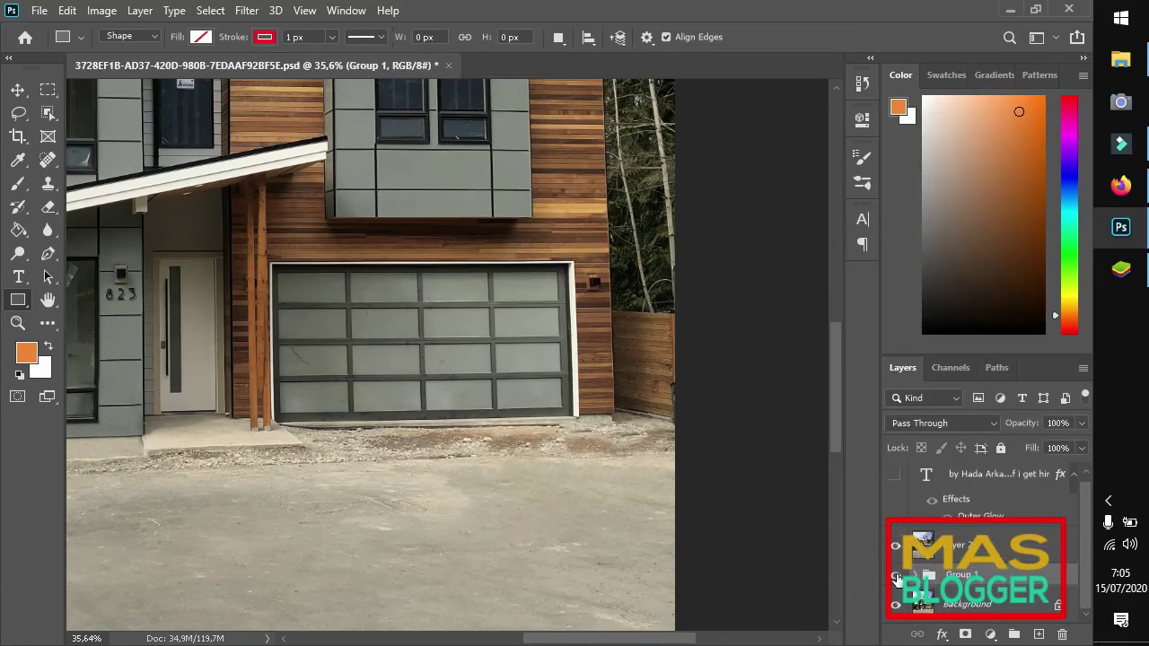
Group the selected layers into Group 1 and duplicate Background as Background copy
click(895, 574)
key(ctrl+g)
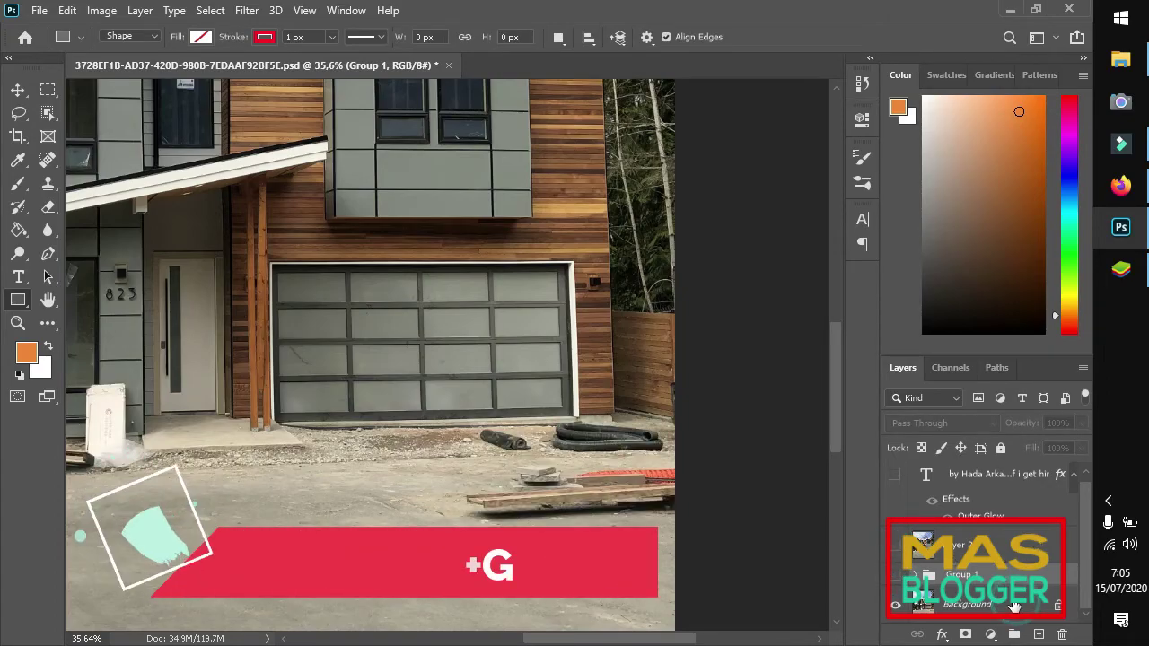
click(999, 607)
scroll(482, 470, down, 2)
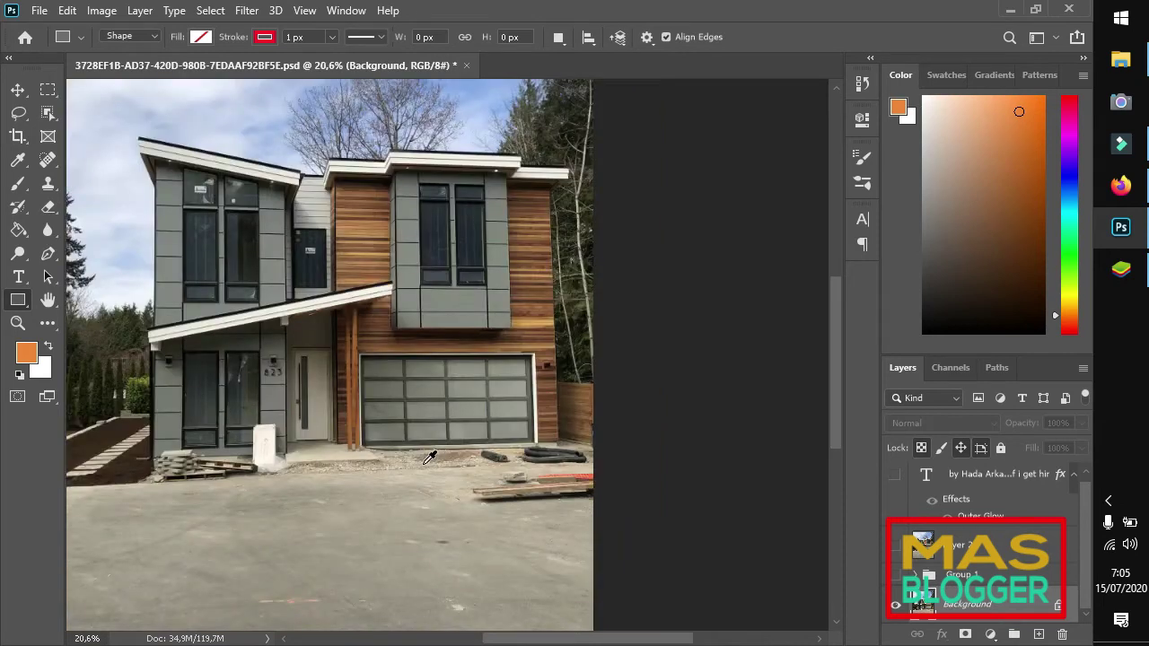
scroll(539, 472, down, 2)
scroll(1023, 604, up, 1)
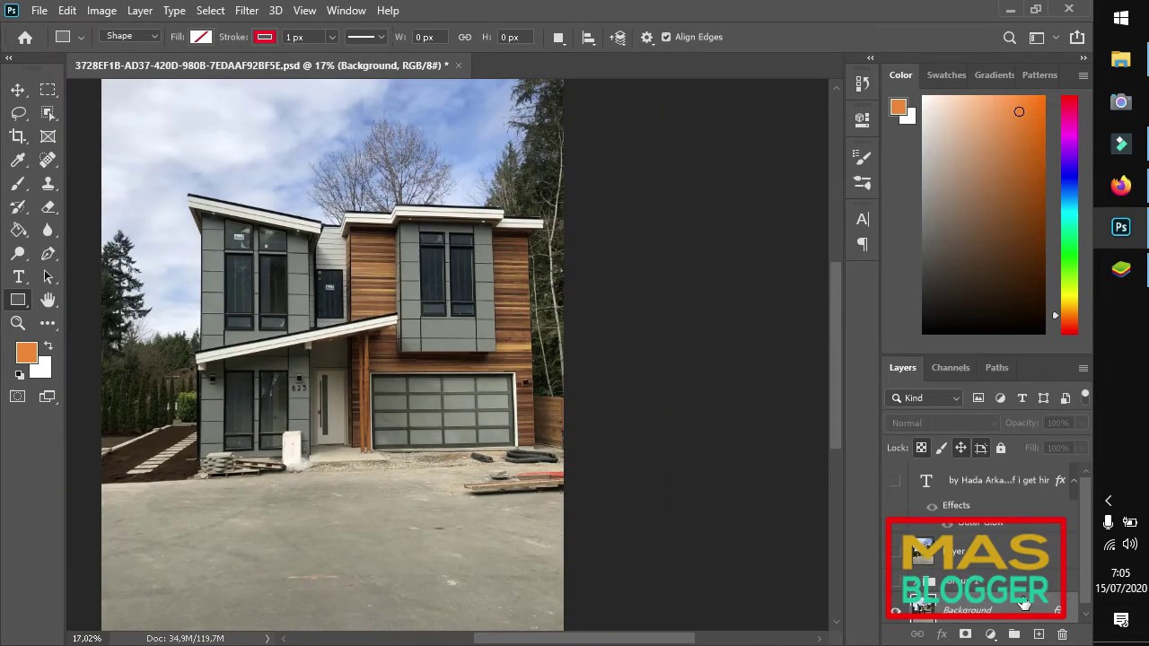
scroll(987, 606, down, 1)
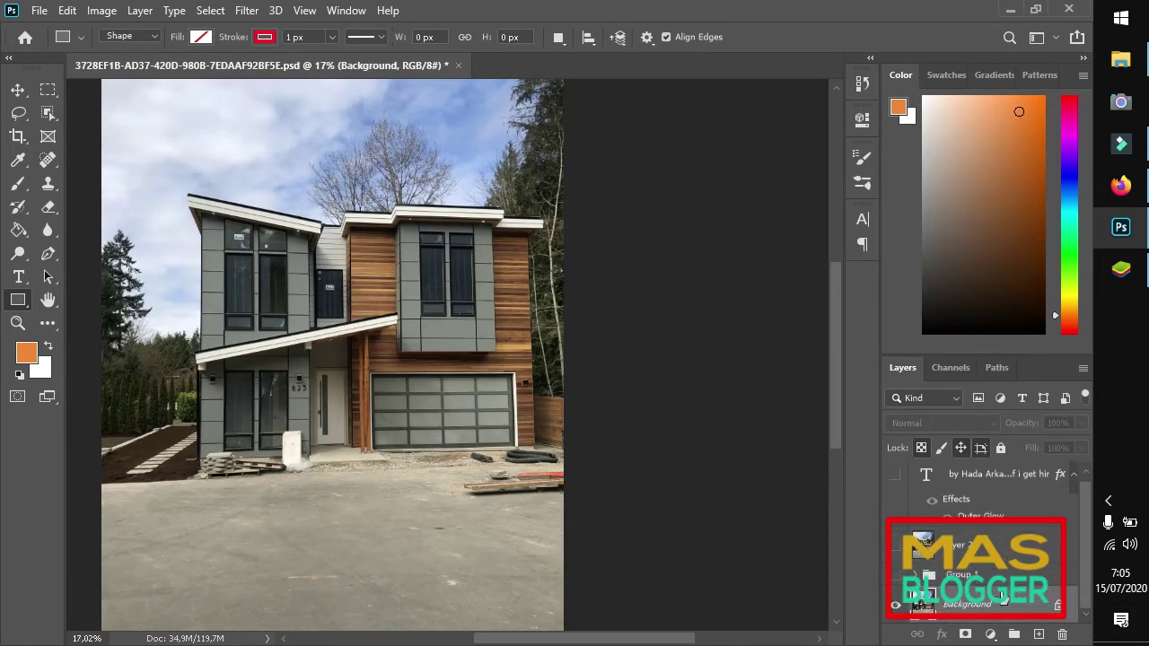
key(ctrl+j)
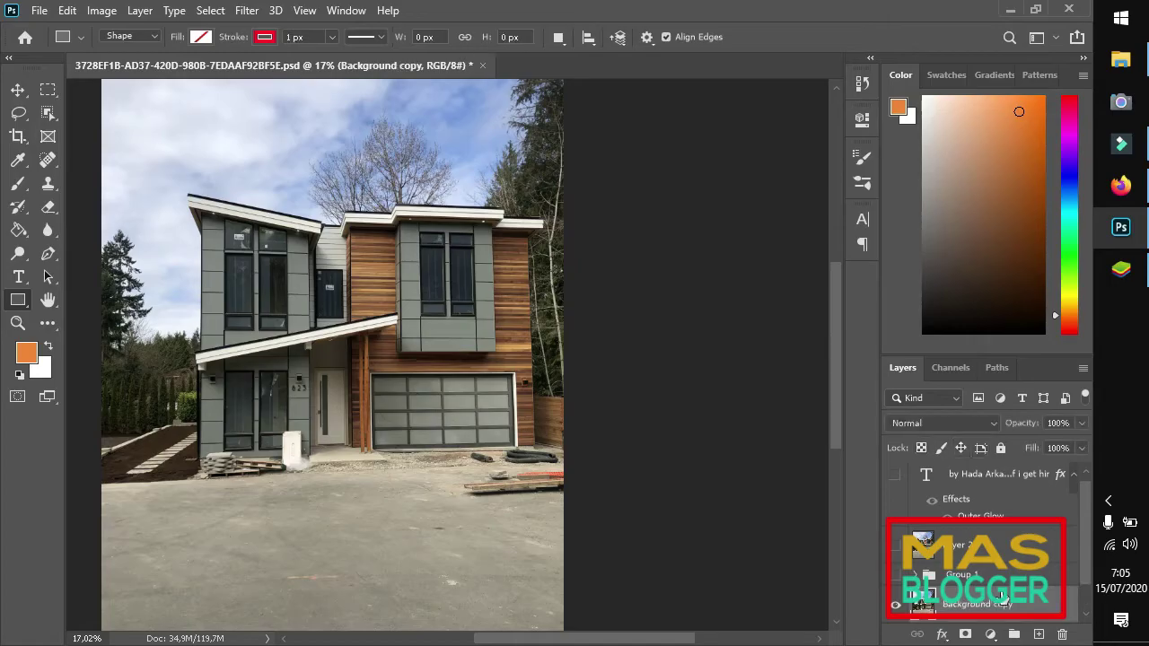
scroll(899, 620, down, 5)
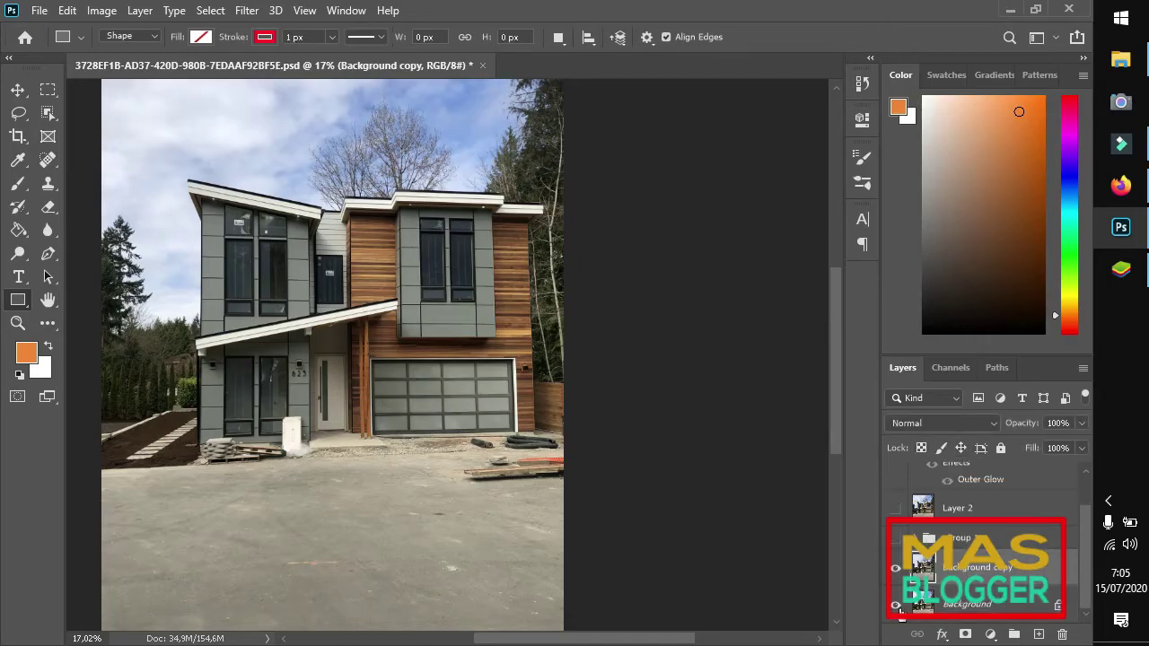
Hide the original Background layer, leaving the Background copy in view
click(894, 605)
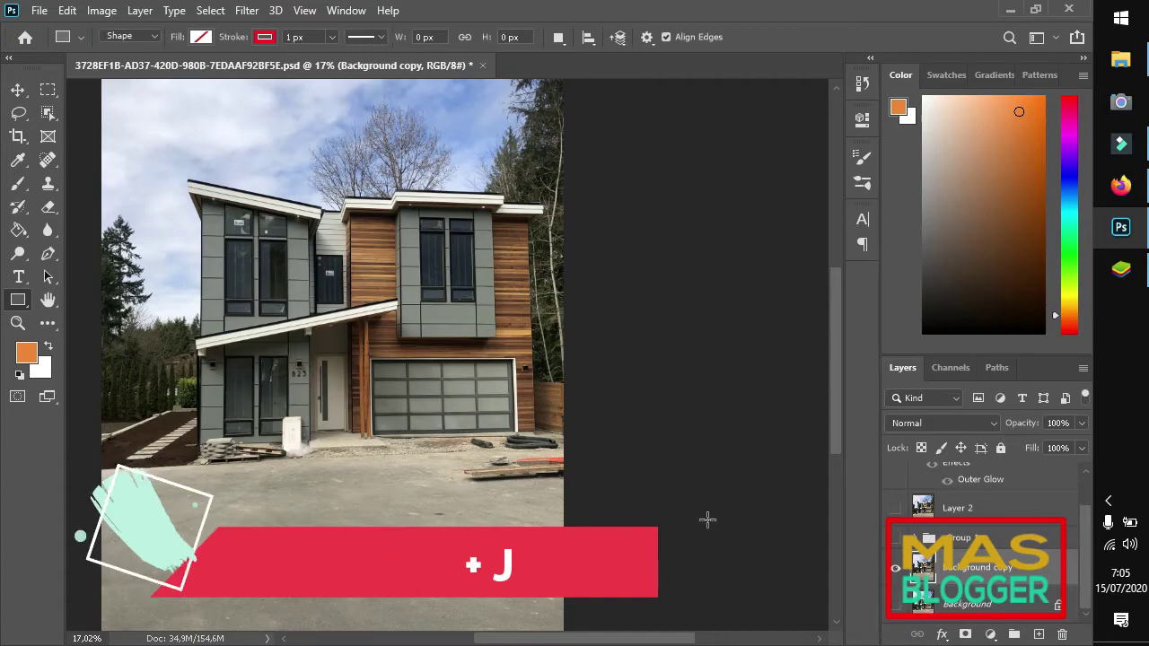
scroll(584, 472, up, 3)
scroll(584, 487, up, 2)
scroll(622, 494, down, 1)
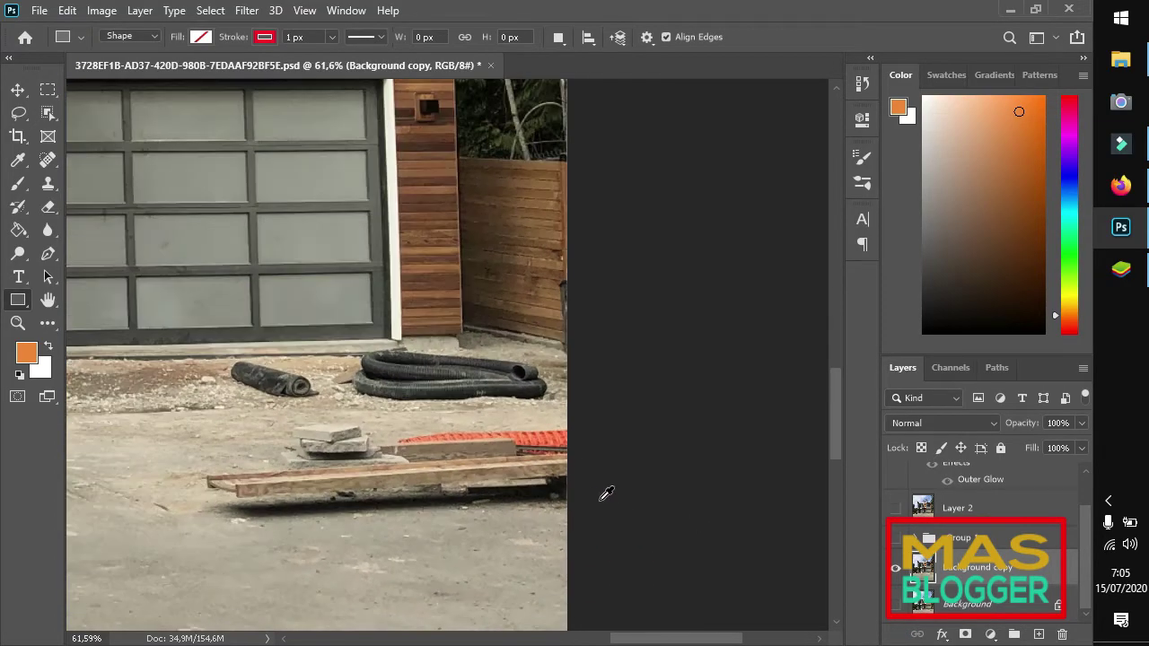
scroll(323, 507, up, 1)
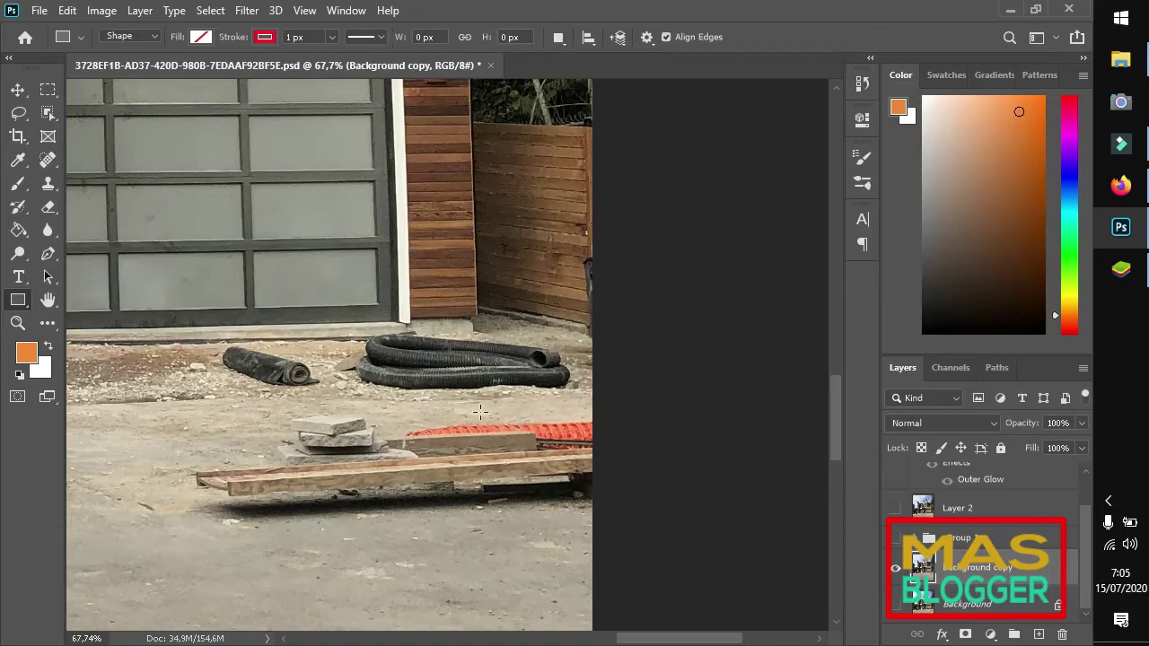
Set the shape Stroke to No Color so new shapes lack a red outline
click(264, 37)
click(160, 71)
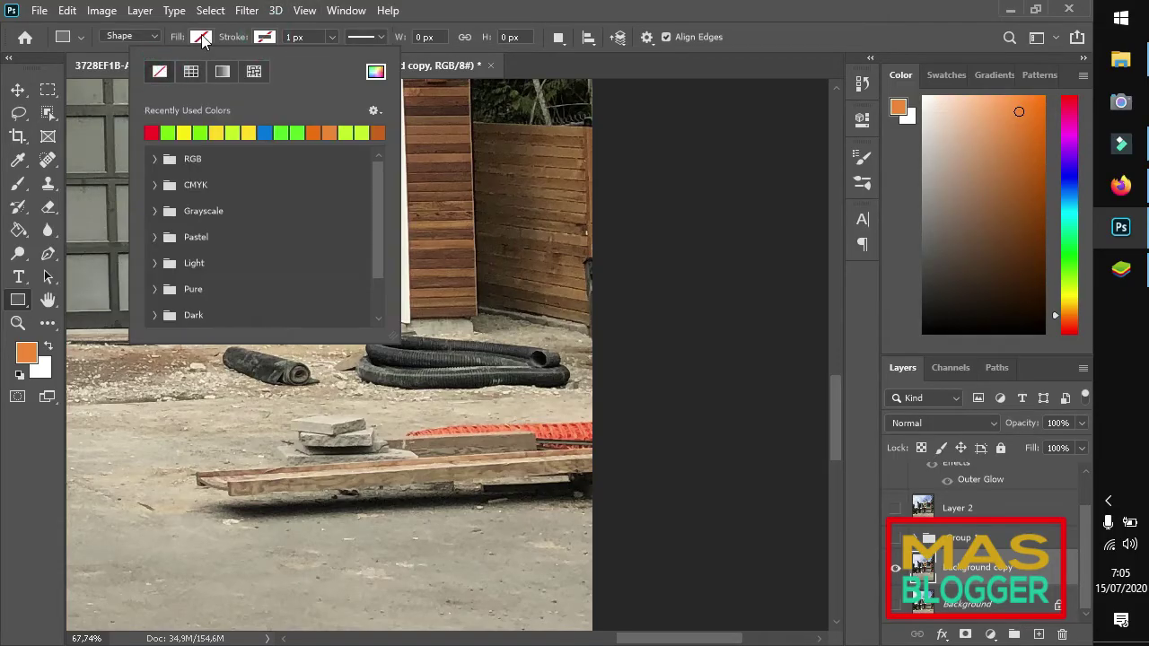
click(778, 11)
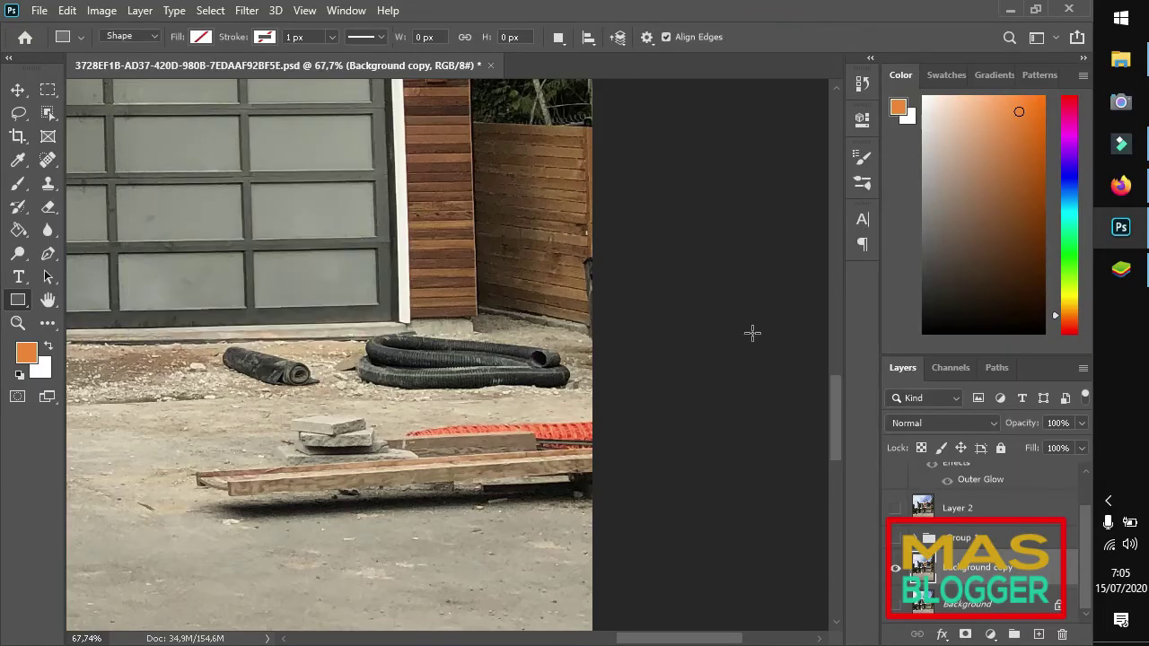
scroll(758, 328, down, 2)
scroll(609, 334, down, 2)
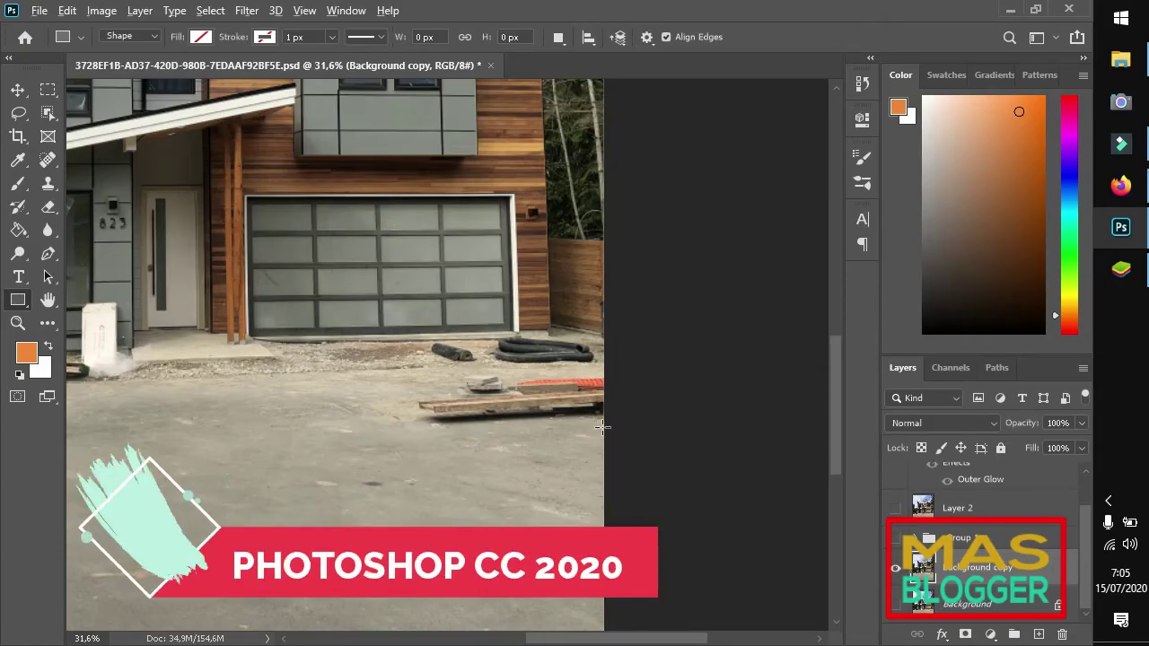
scroll(601, 427, up, 1)
scroll(601, 428, up, 1)
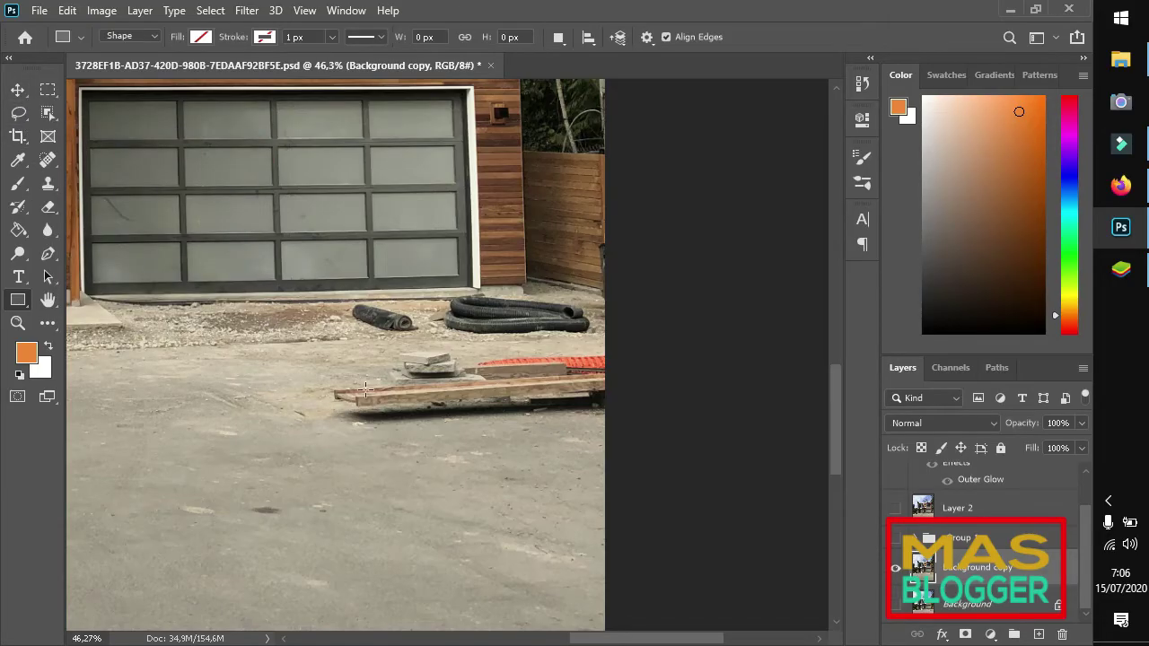
Open the Edit menu and close it without choosing a command
click(67, 11)
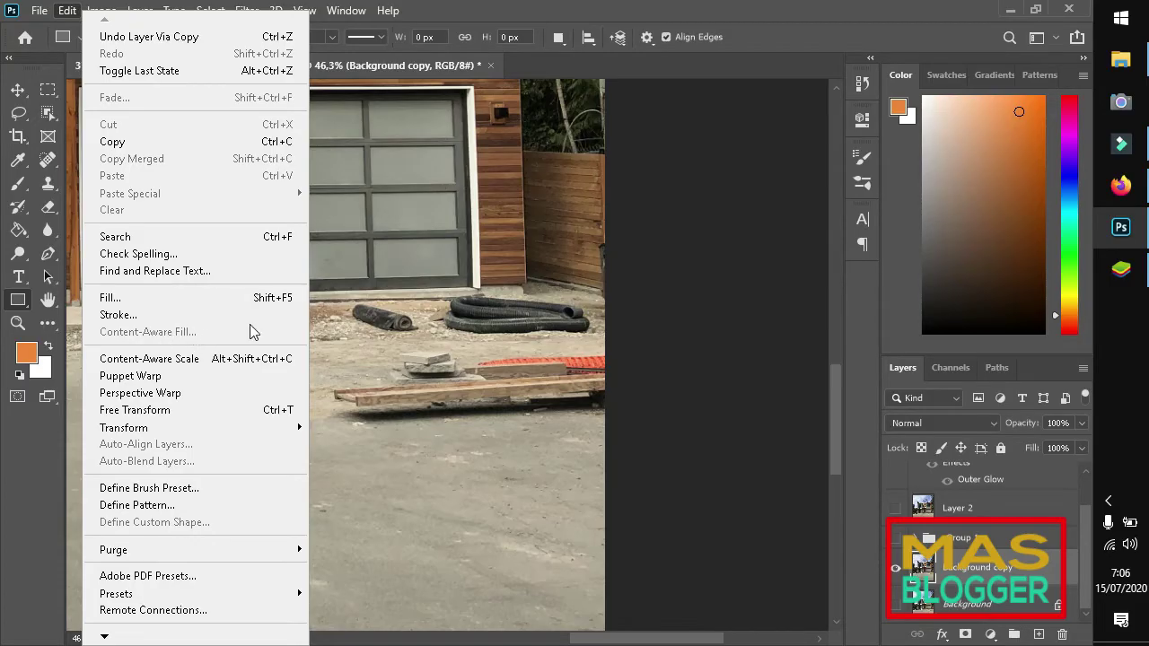
click(757, 8)
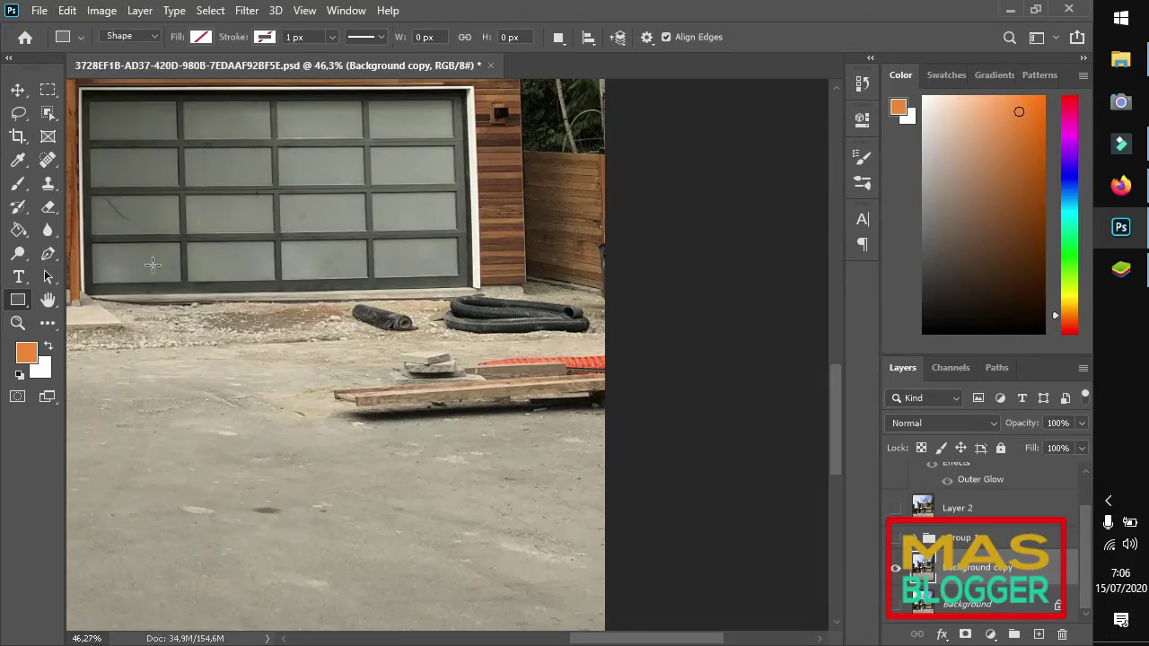
click(17, 112)
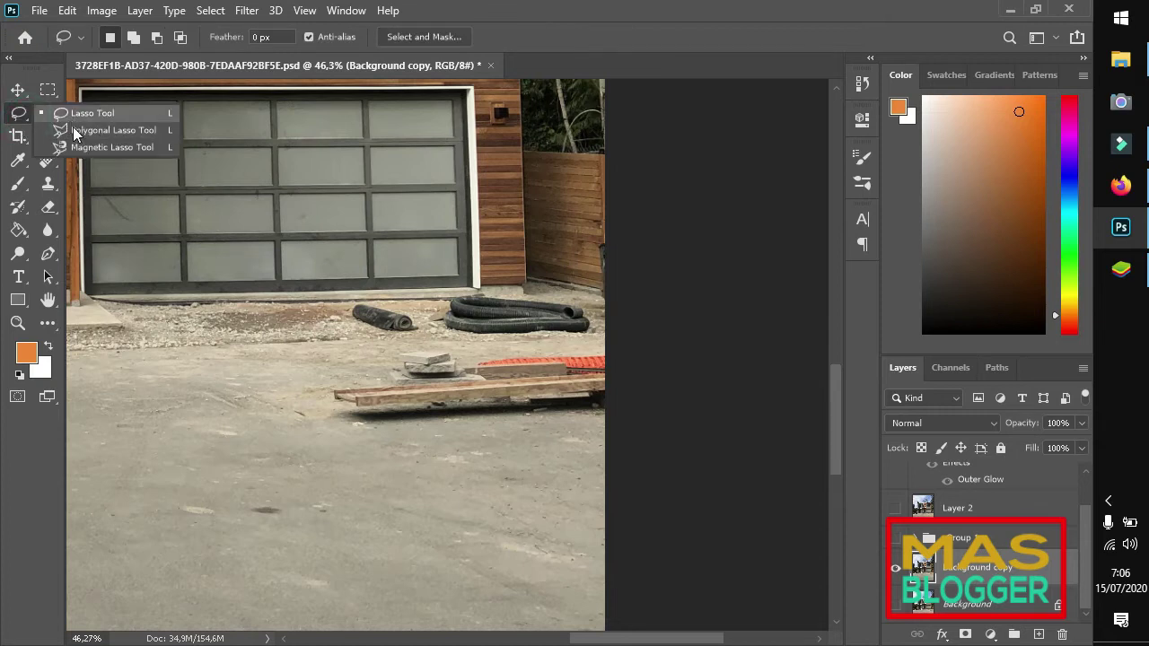
Use the Lasso Tool to select the stacked boards and stones by the garage
click(84, 113)
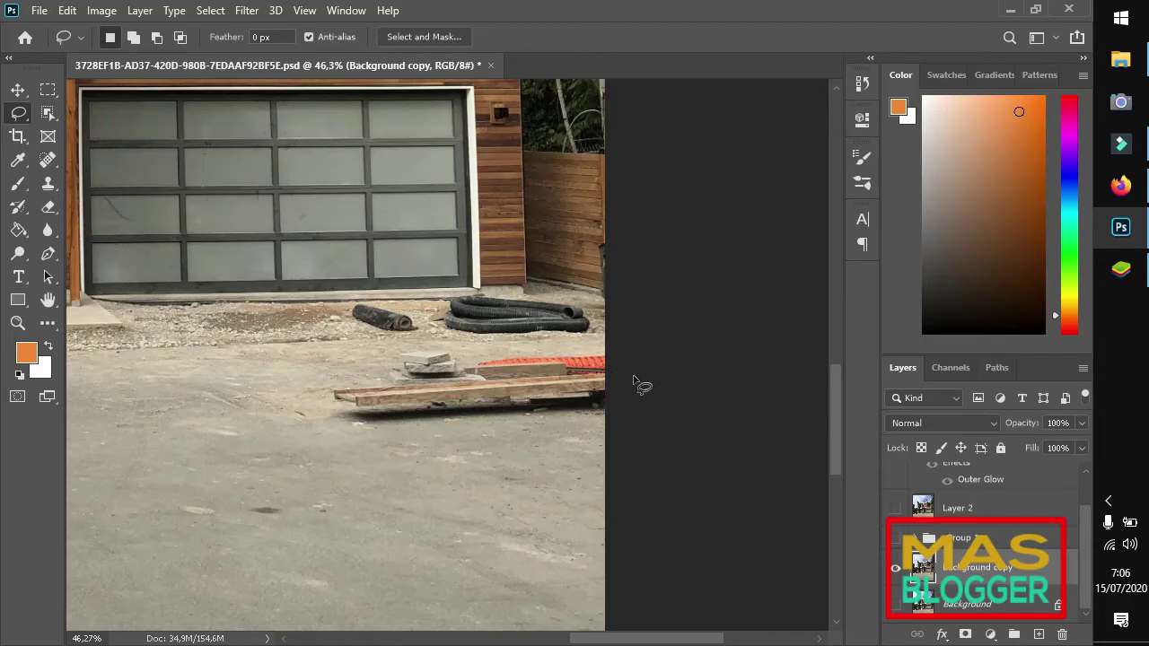
drag(631, 357, 526, 349)
mouse_move(465, 361)
mouse_down()
mouse_move(432, 437)
mouse_move(595, 430)
mouse_move(638, 378)
mouse_move(721, 353)
mouse_up()
scroll(359, 331, up, 1)
scroll(419, 334, up, 1)
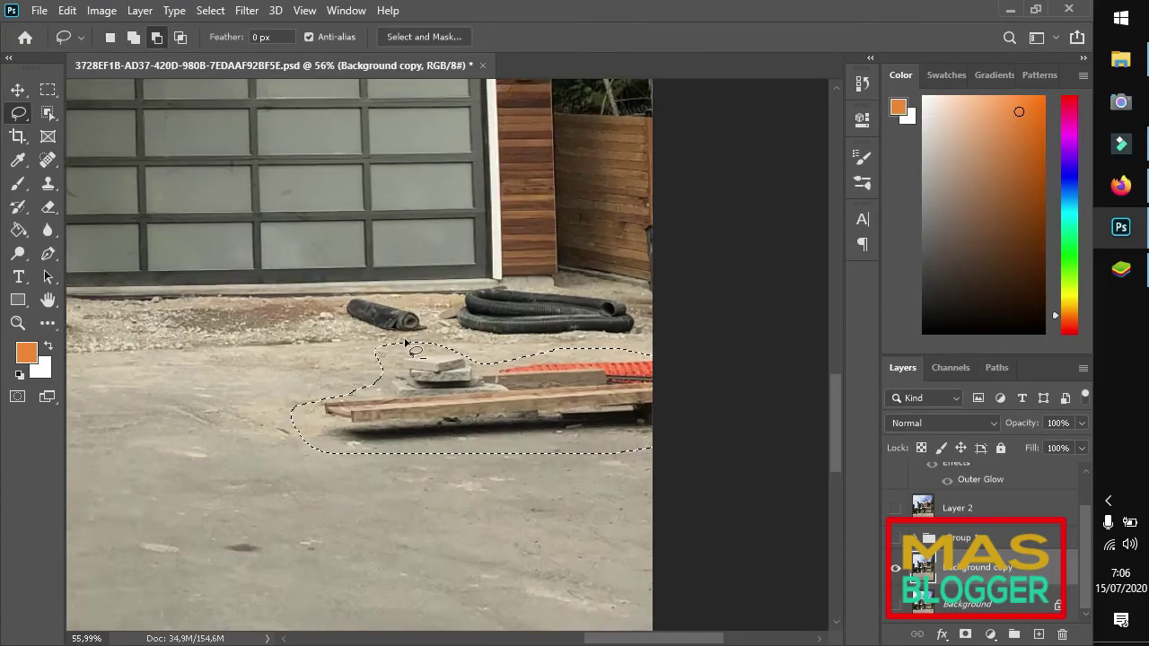
scroll(435, 334, up, 1)
scroll(452, 332, up, 1)
Trace around the rolled mat, then abandon an unfinished outline of the coiled hose
drag(451, 330, 385, 334)
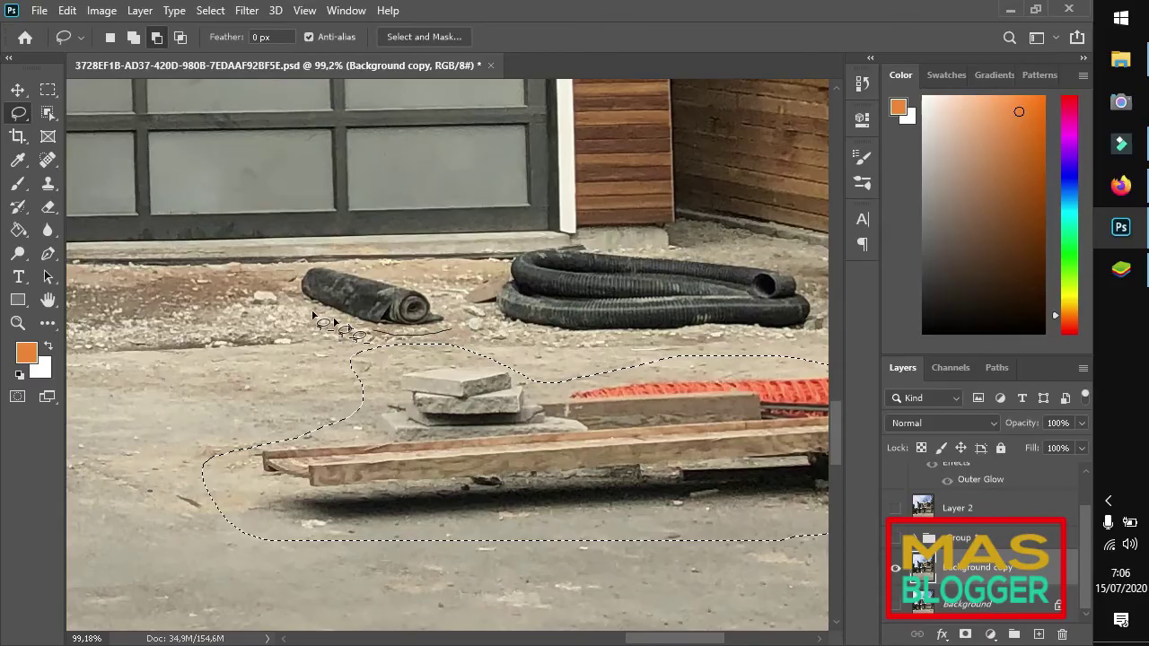
mouse_move(312, 312)
mouse_down()
mouse_move(279, 287)
mouse_move(377, 278)
mouse_move(453, 332)
mouse_up()
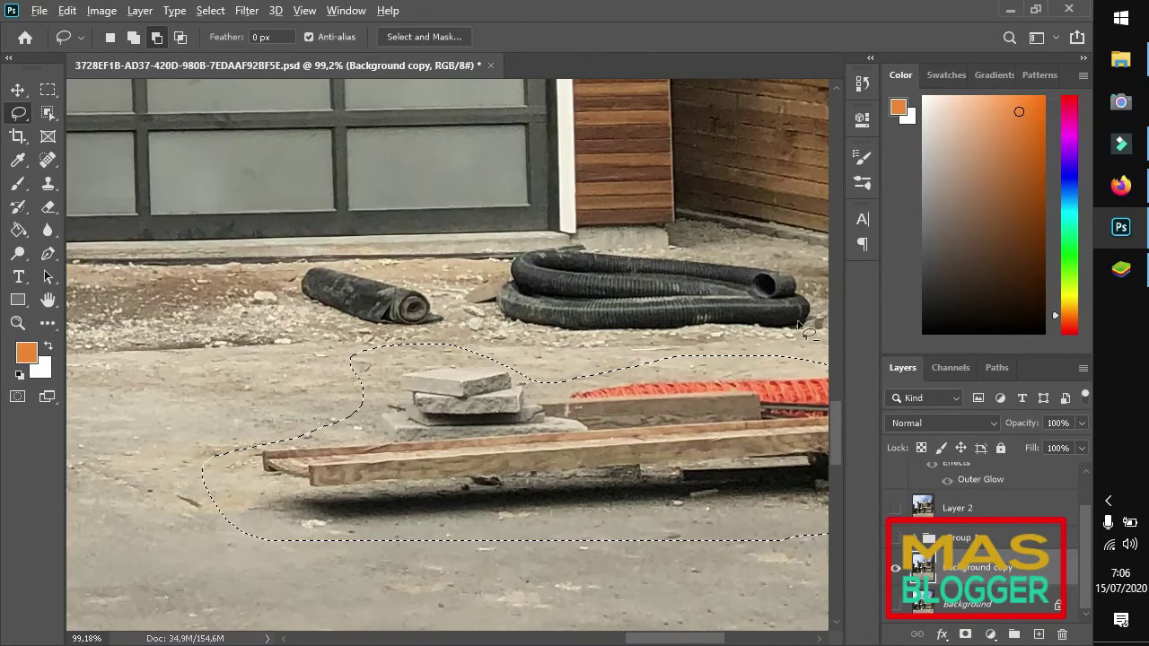
mouse_move(814, 293)
mouse_down()
mouse_move(813, 324)
mouse_move(756, 337)
mouse_up()
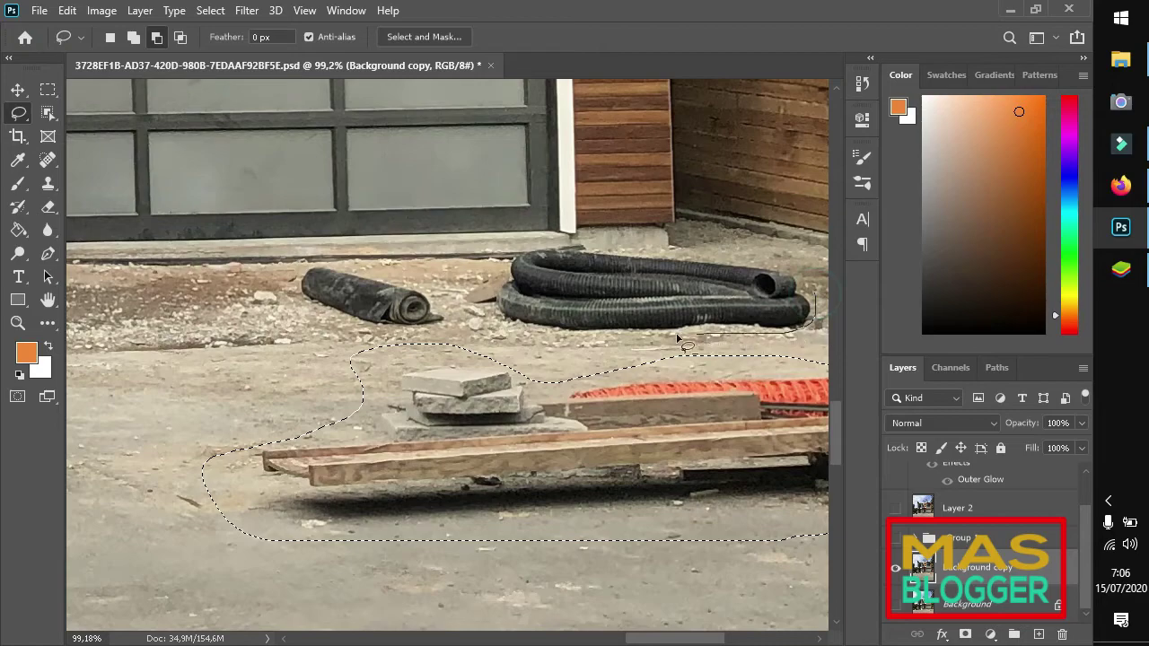
drag(547, 339, 463, 296)
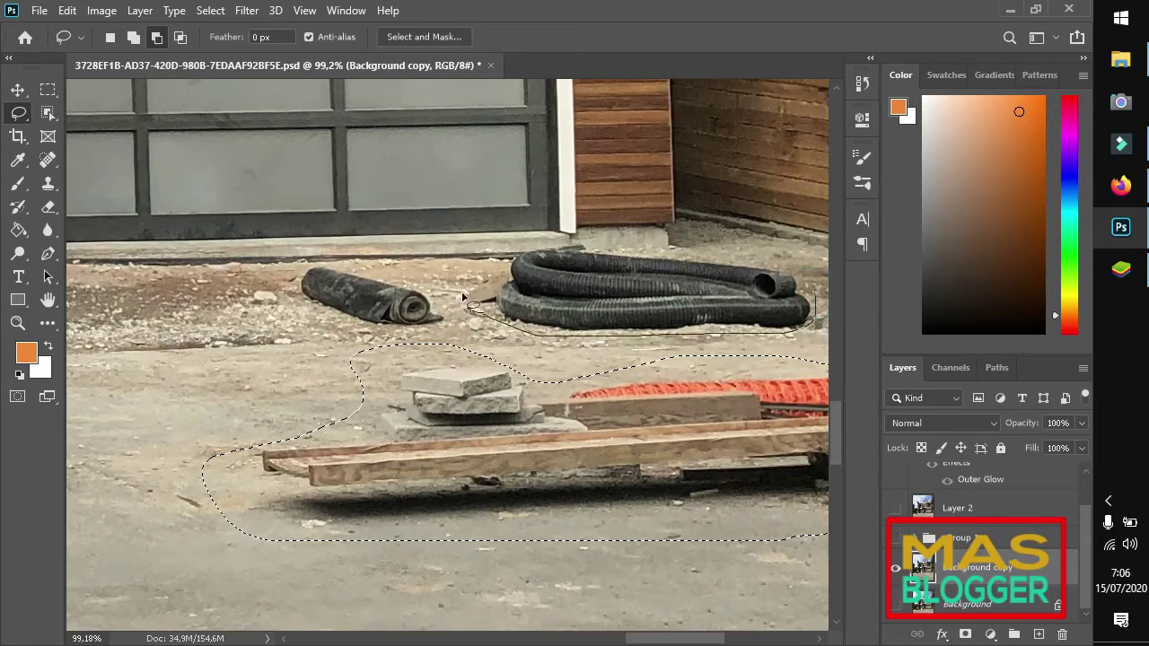
mouse_move(507, 262)
mouse_down()
mouse_move(533, 247)
mouse_move(804, 274)
mouse_up()
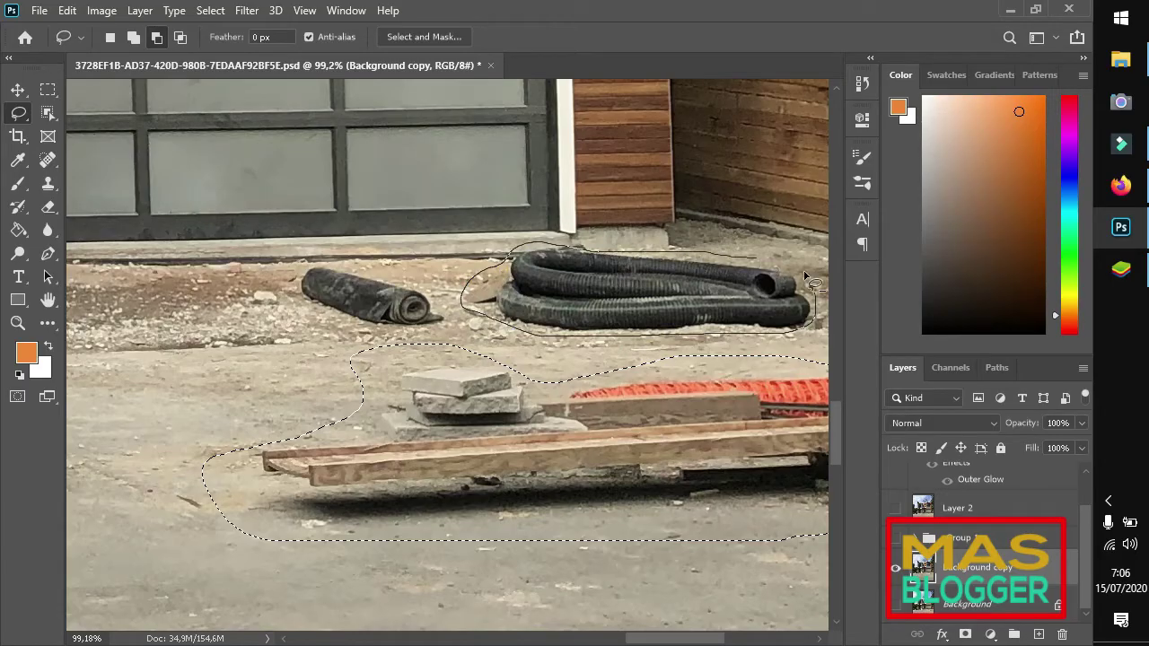
key(Escape)
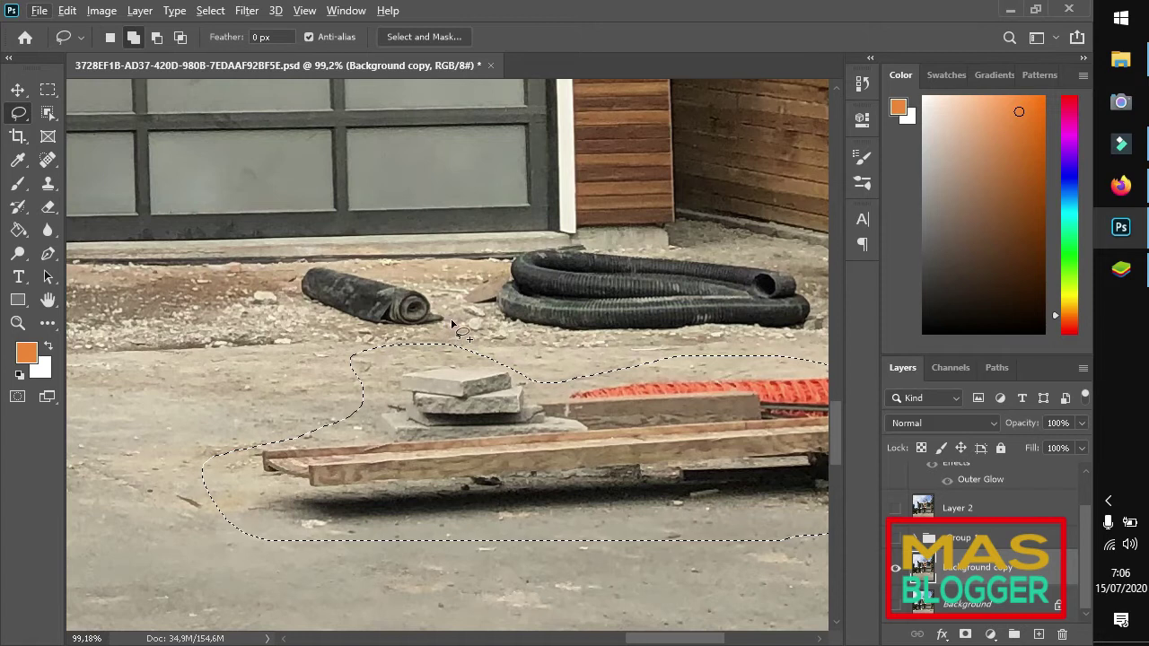
Add the rolled mat and the coiled hose to the selection and review it
mouse_move(451, 319)
mouse_down()
mouse_move(364, 332)
mouse_move(309, 314)
mouse_move(296, 278)
mouse_move(333, 262)
mouse_move(431, 289)
mouse_move(457, 312)
mouse_move(459, 332)
mouse_move(498, 329)
mouse_up()
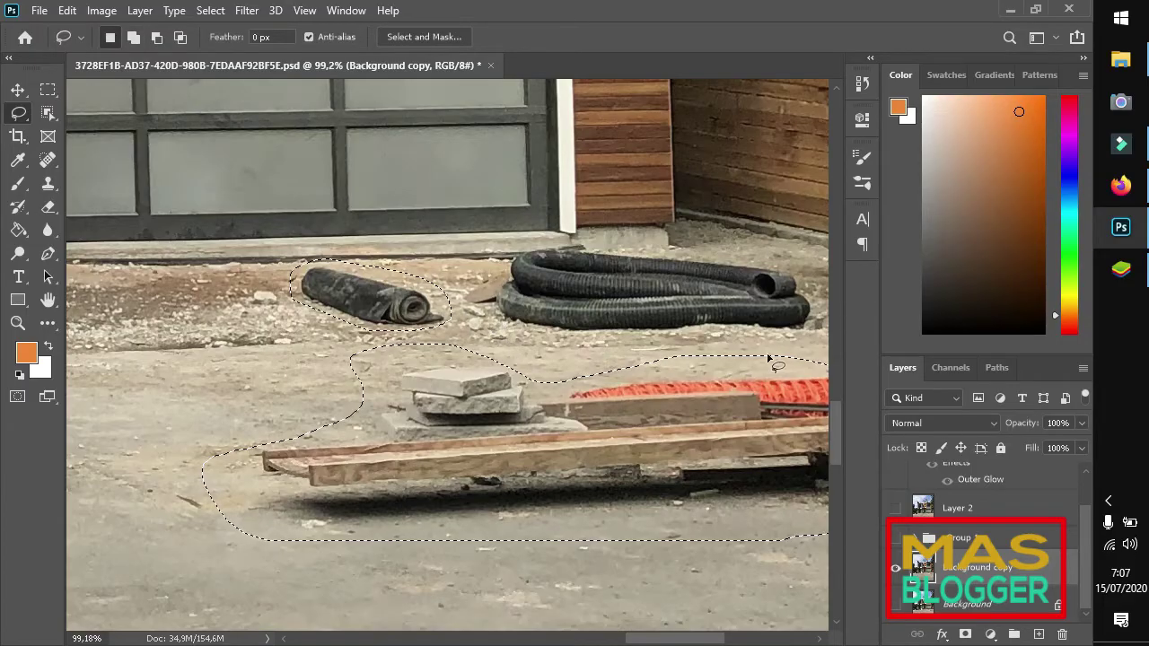
drag(817, 323, 719, 340)
mouse_move(646, 338)
mouse_down()
mouse_move(561, 351)
mouse_move(489, 312)
mouse_move(495, 273)
mouse_move(526, 247)
mouse_move(780, 266)
mouse_move(813, 294)
mouse_move(820, 334)
mouse_up()
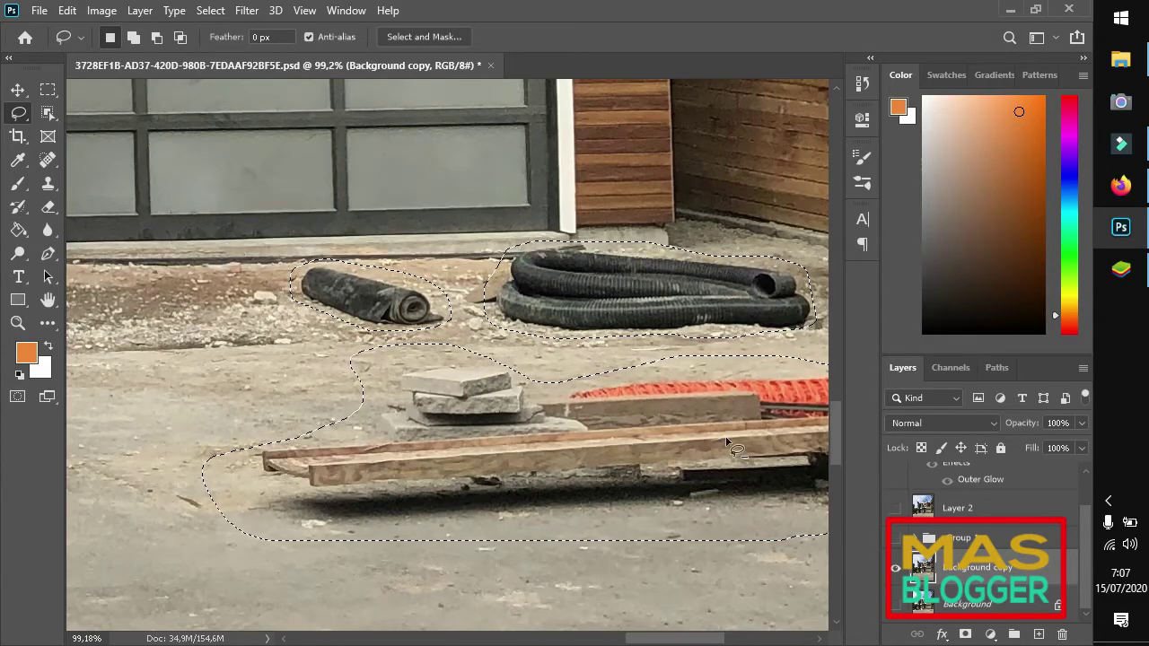
scroll(575, 411, down, 2)
scroll(576, 411, down, 2)
scroll(576, 411, down, 2)
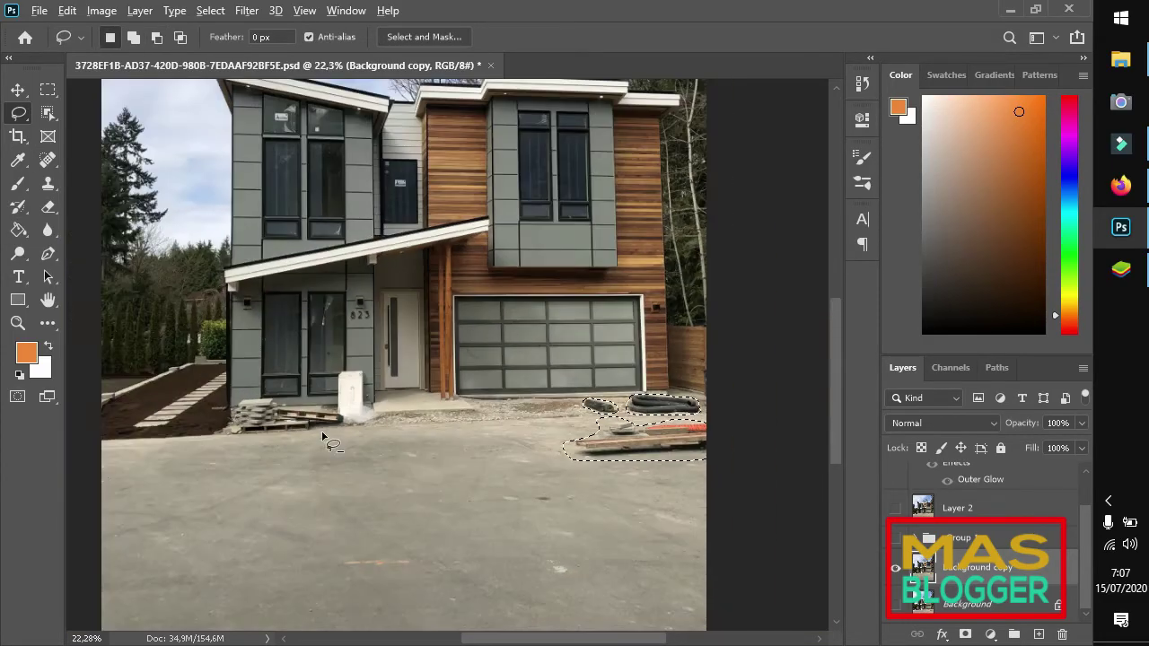
scroll(432, 414, up, 2)
scroll(432, 414, up, 2)
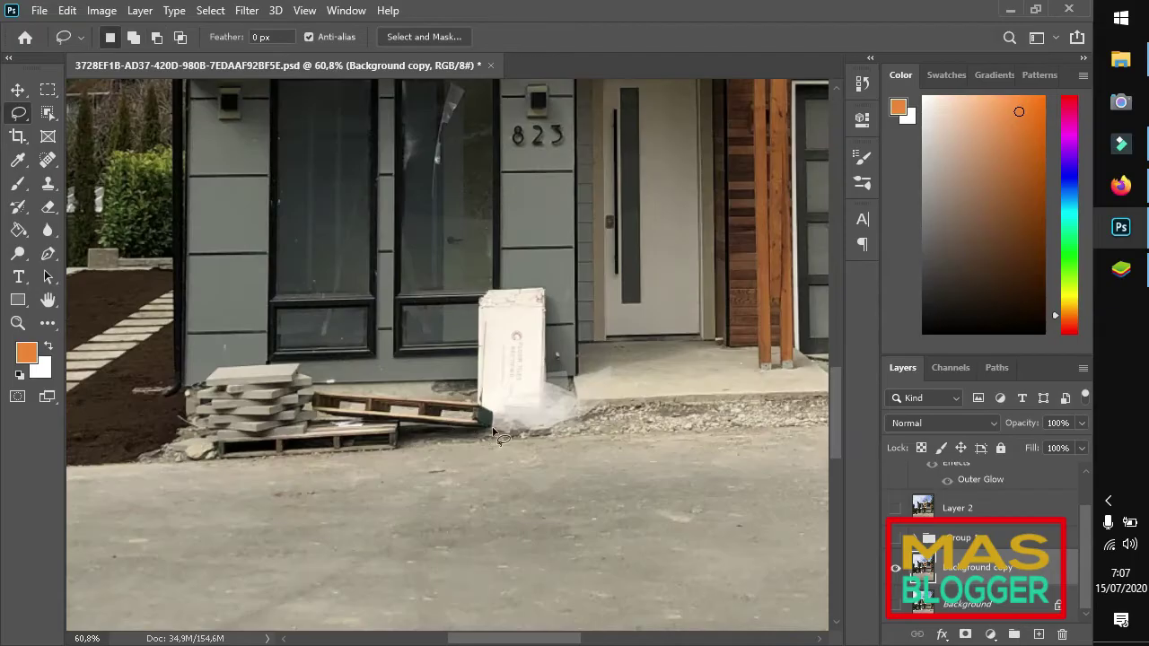
scroll(461, 409, up, 1)
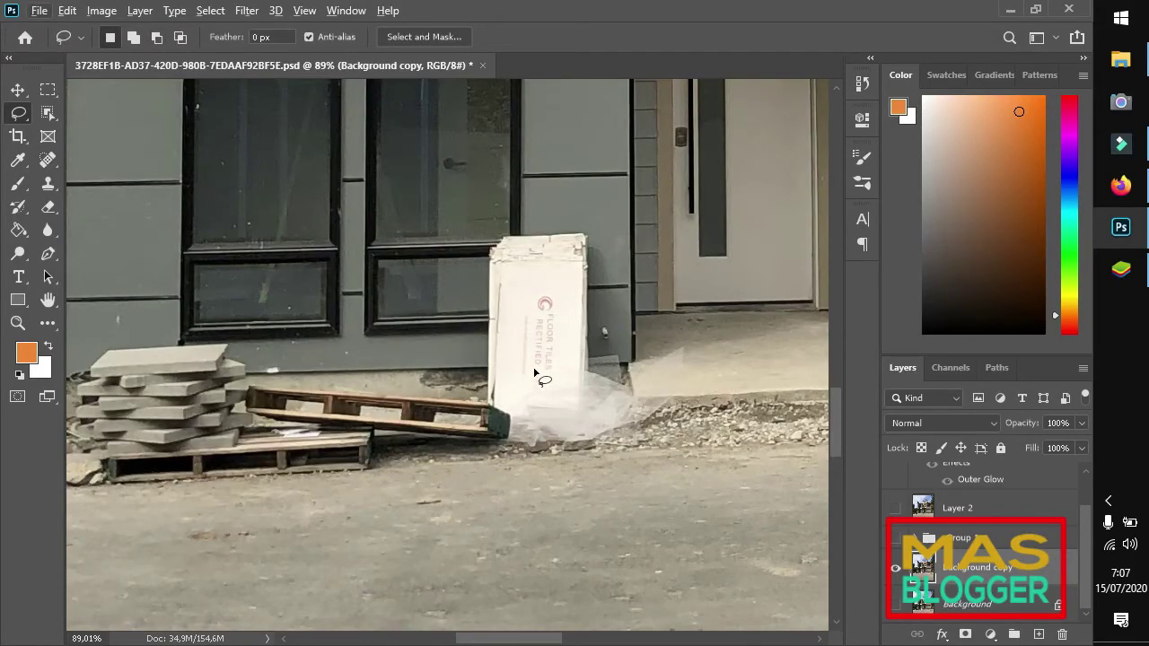
scroll(537, 373, down, 2)
scroll(538, 372, down, 2)
scroll(583, 372, down, 1)
scroll(691, 372, down, 1)
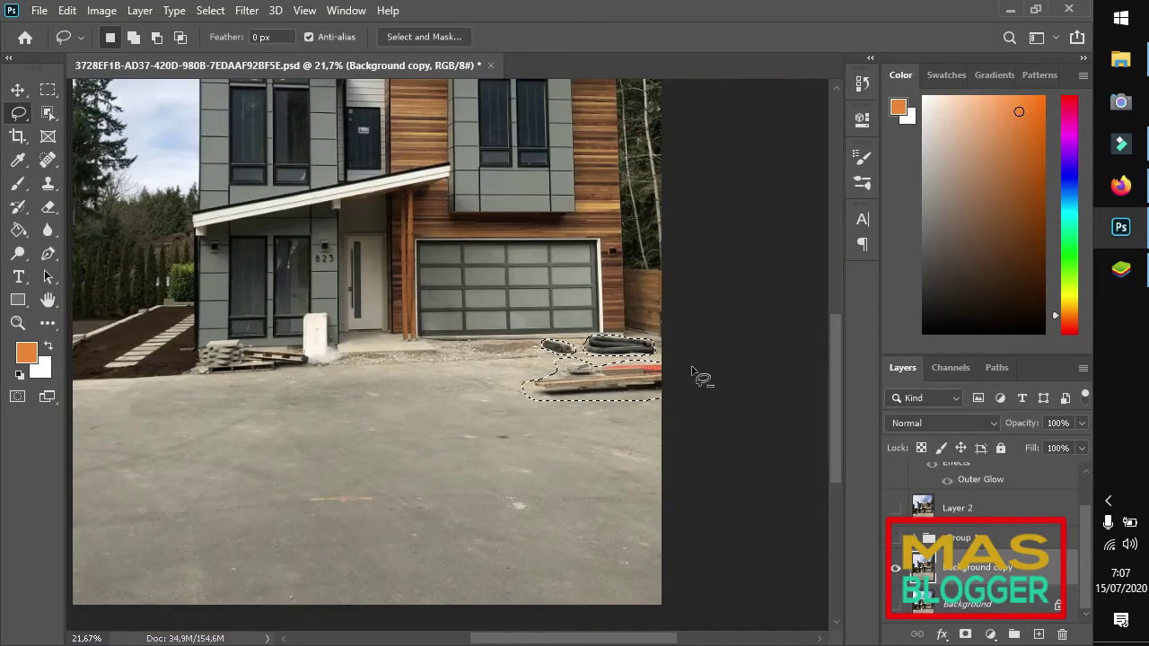
scroll(660, 373, up, 2)
scroll(564, 367, up, 2)
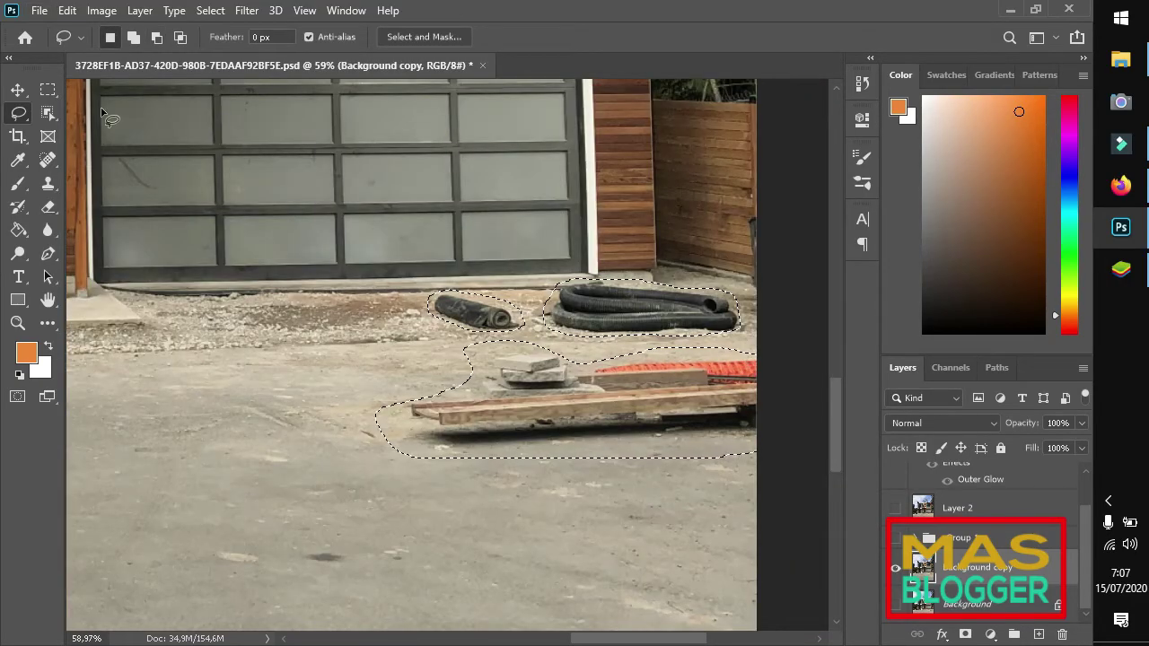
Run Edit > Content-Aware Fill on the selection and enlarge its driveway preview
click(67, 11)
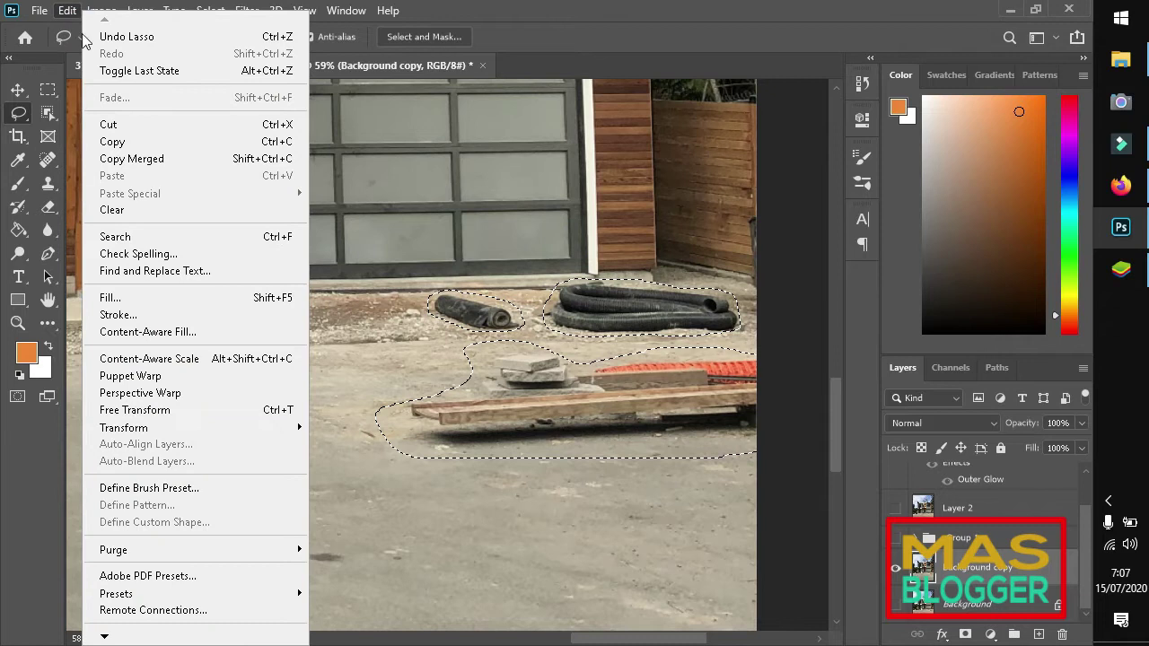
click(175, 331)
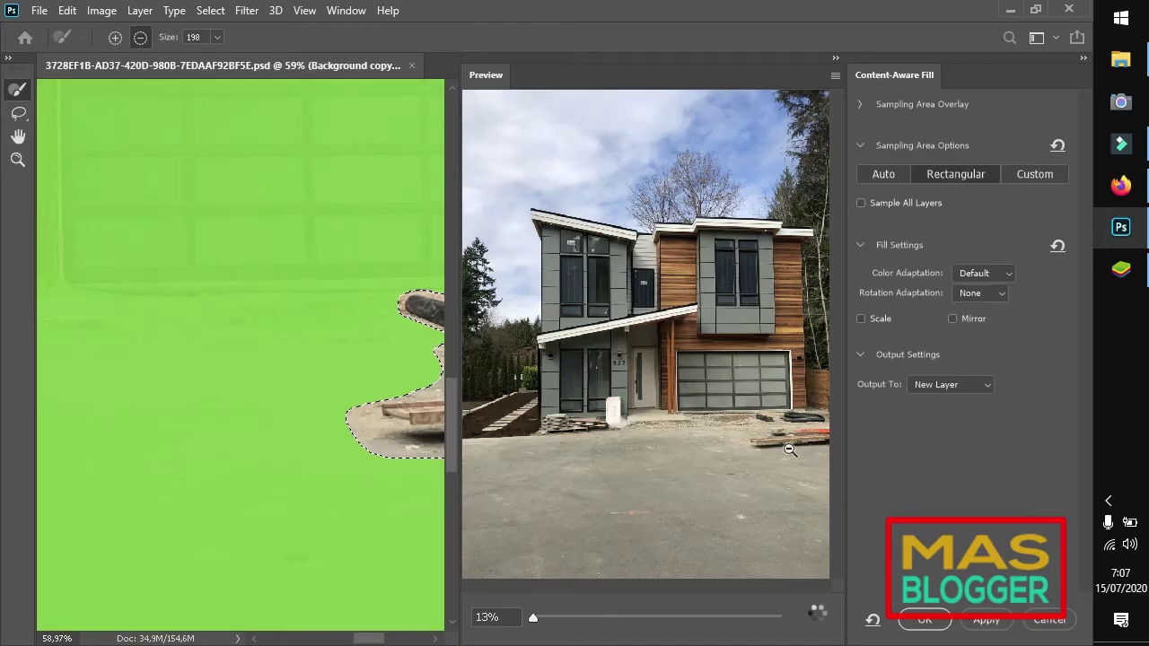
drag(533, 618, 557, 618)
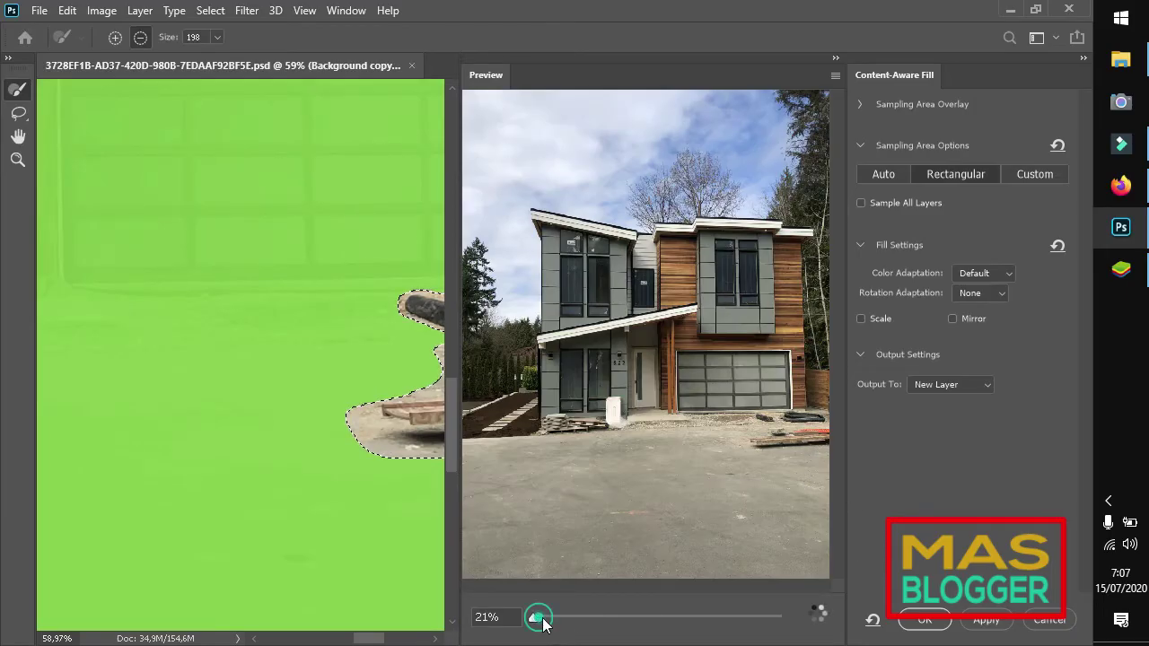
mouse_move(736, 508)
mouse_down()
mouse_move(647, 409)
mouse_move(561, 400)
mouse_up()
drag(726, 464, 653, 449)
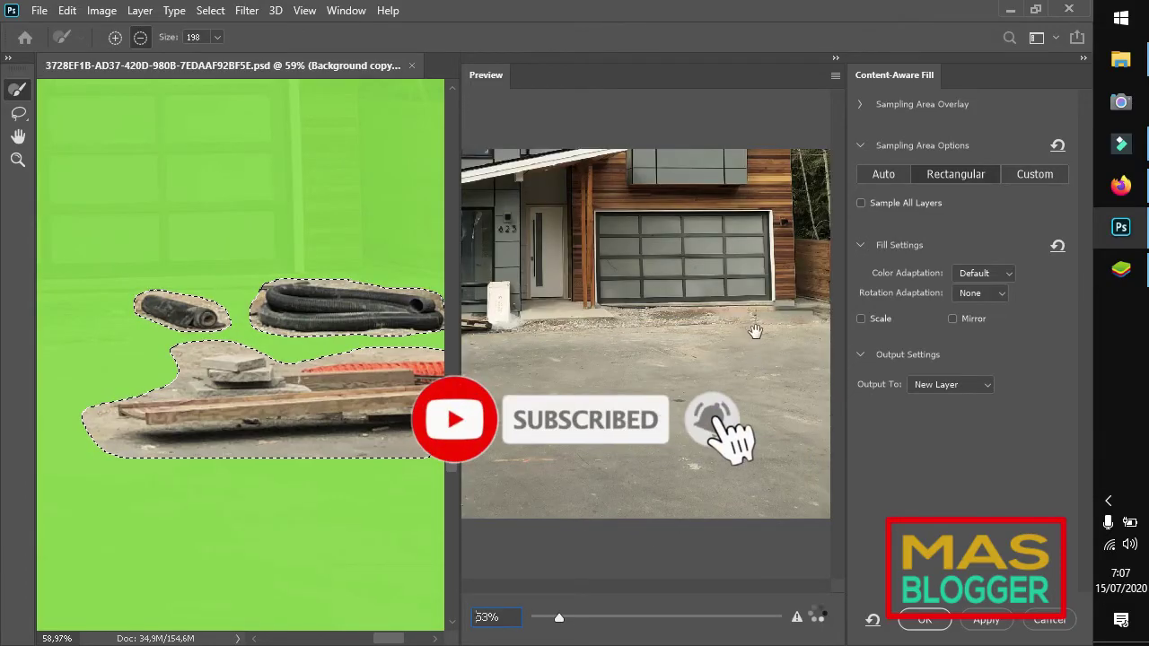
Adjust the preview magnification and pan across the photo
key(Up)
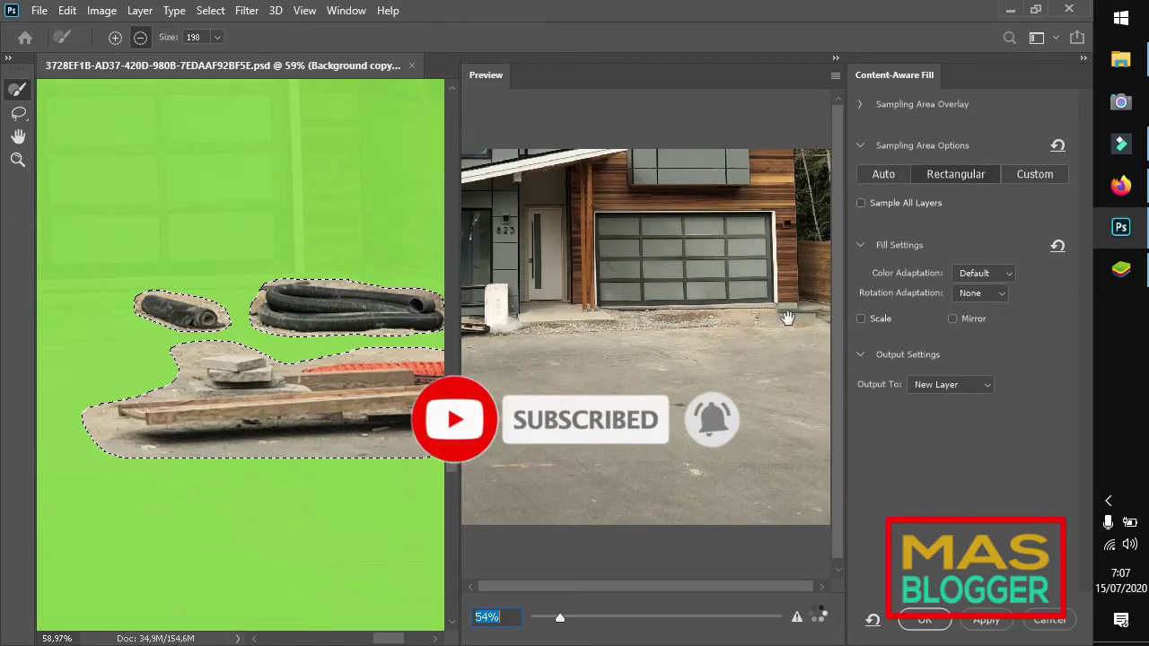
key(Down)
key(Down)
key(Down)
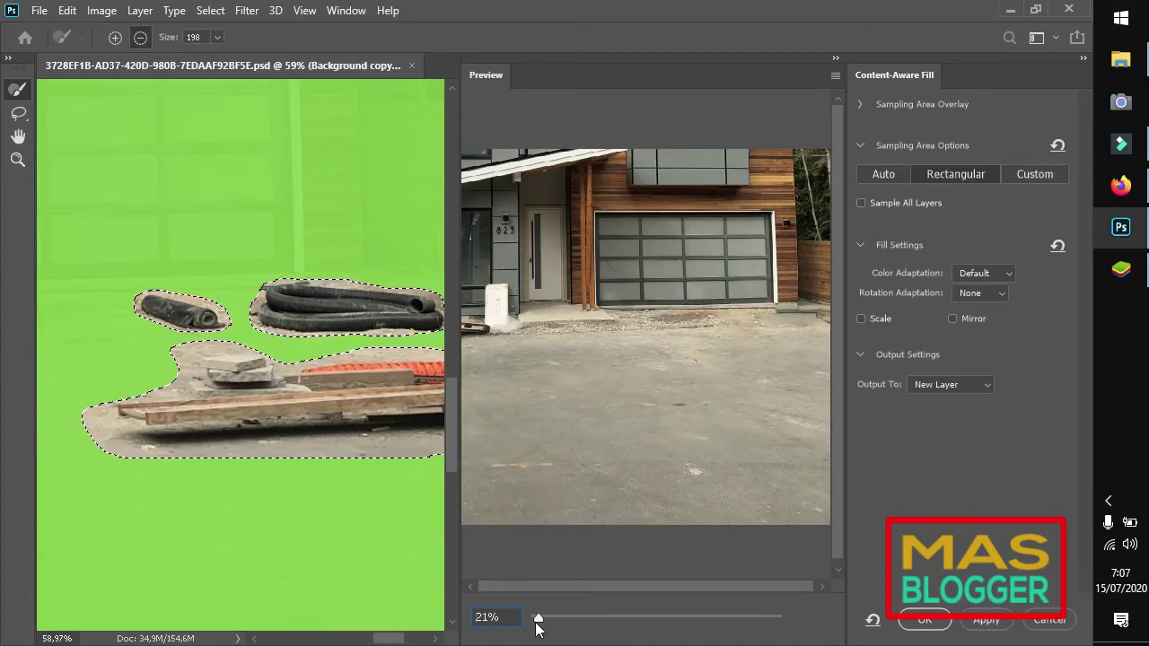
drag(537, 621, 532, 618)
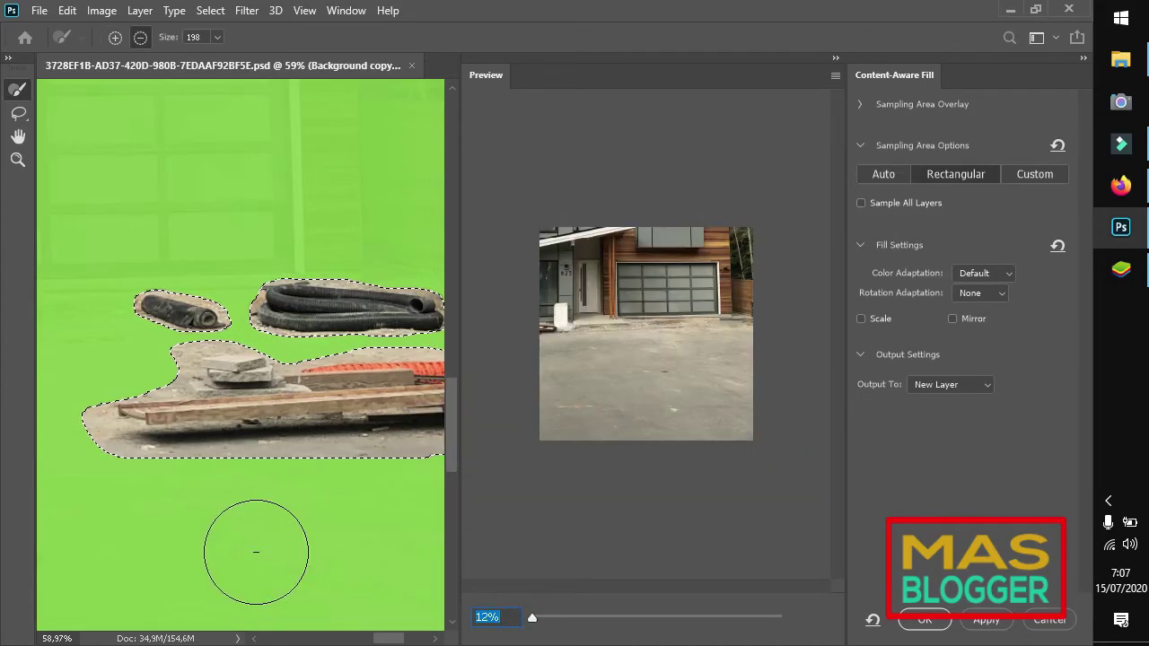
click(258, 640)
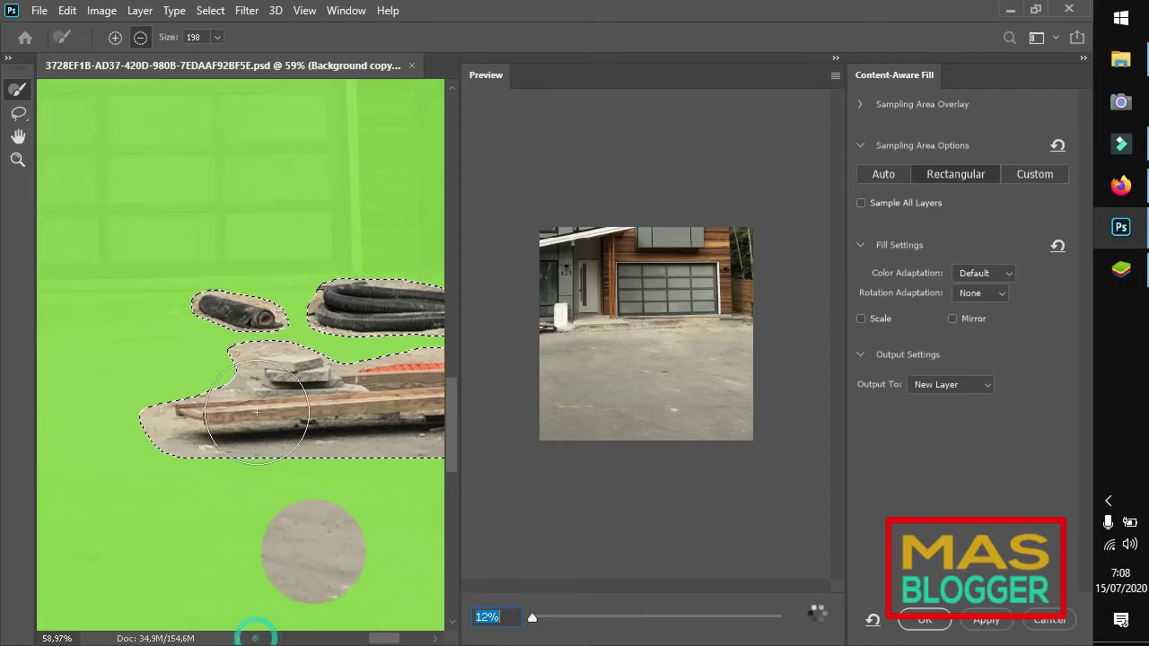
Zoom the canvas out to show the whole photo with its green sampling area
click(17, 159)
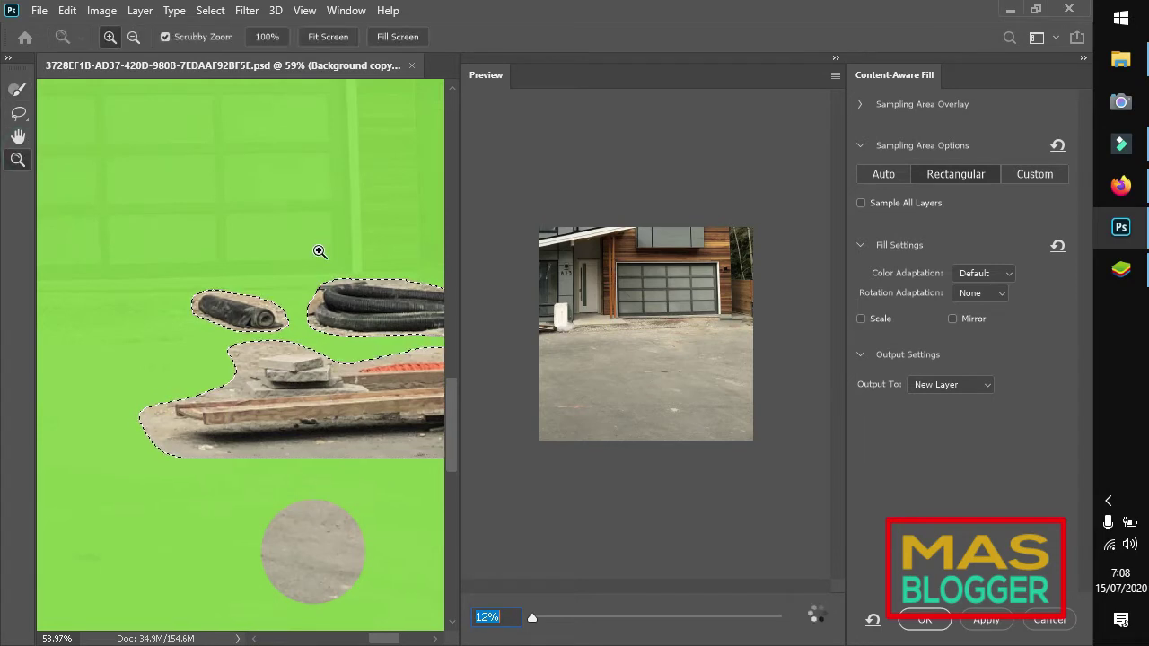
drag(316, 249, 228, 310)
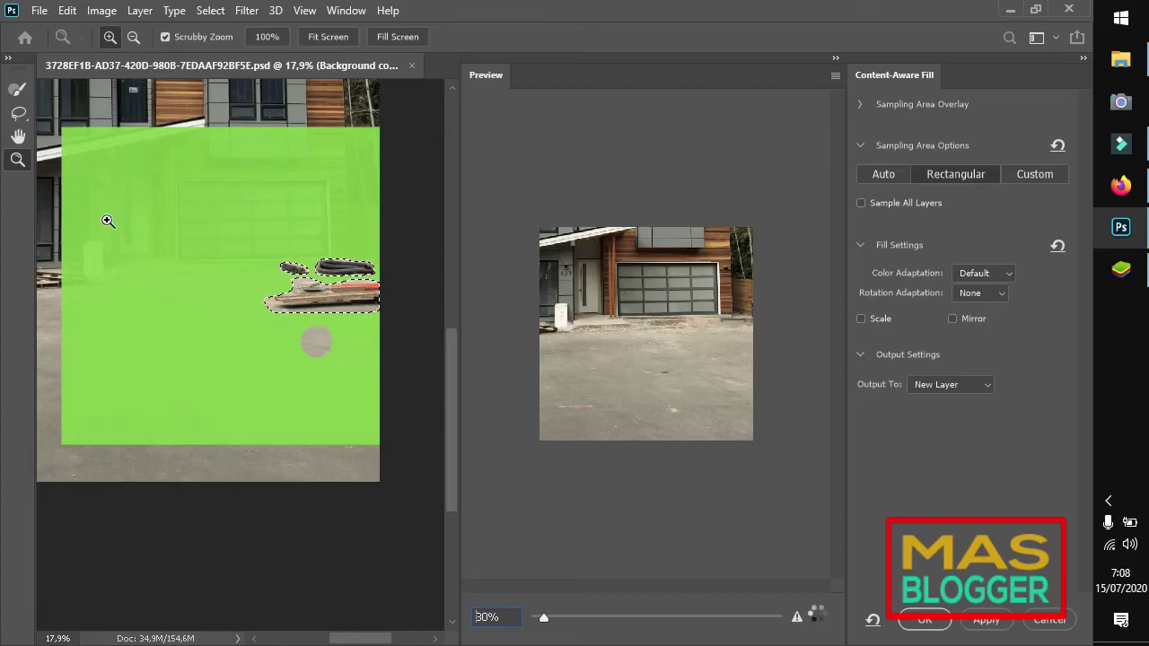
click(17, 90)
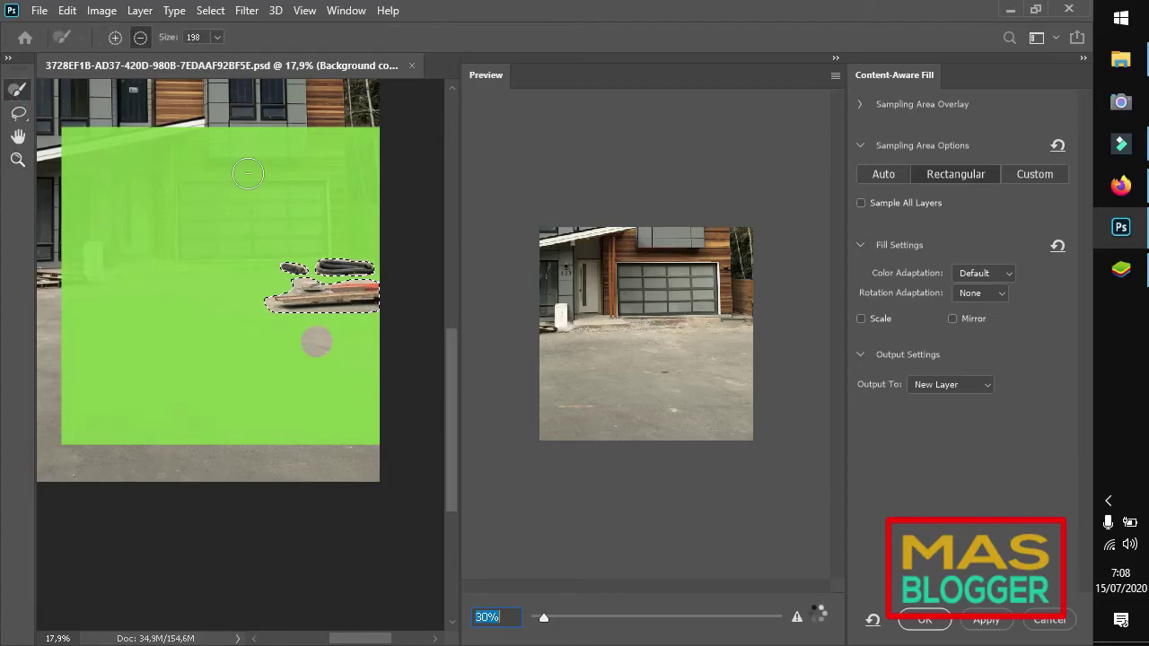
Paint out sampling over the house top, garage door, porch, left strip and bottom band
mouse_move(339, 157)
mouse_down()
mouse_move(232, 145)
mouse_move(371, 160)
mouse_up()
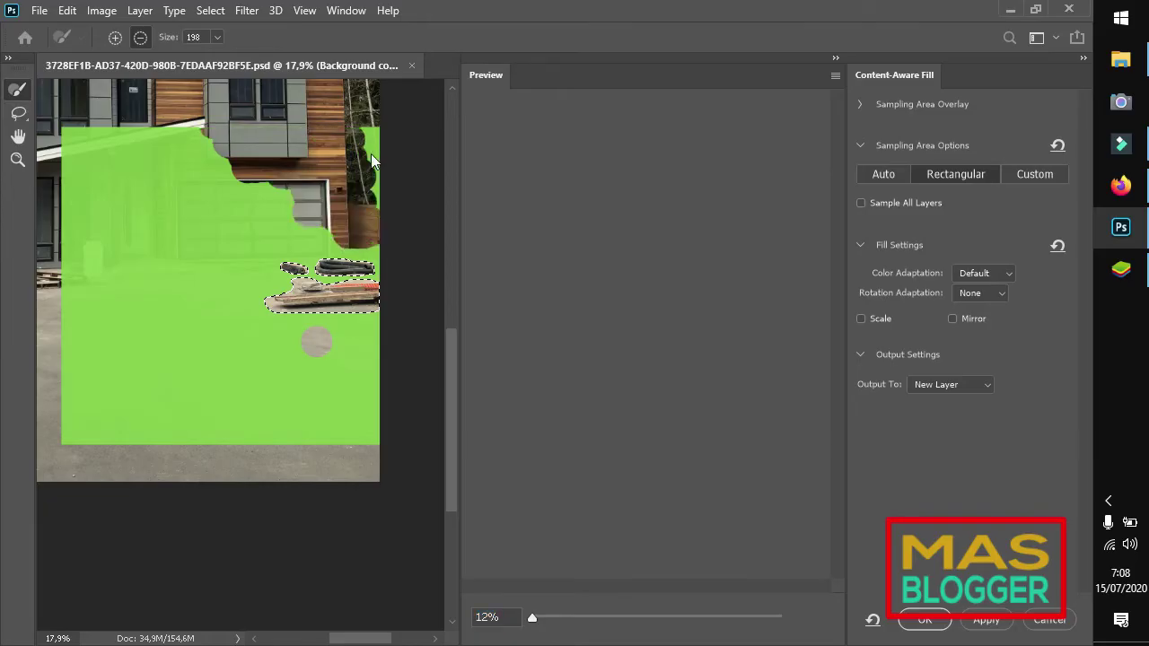
drag(310, 228, 234, 252)
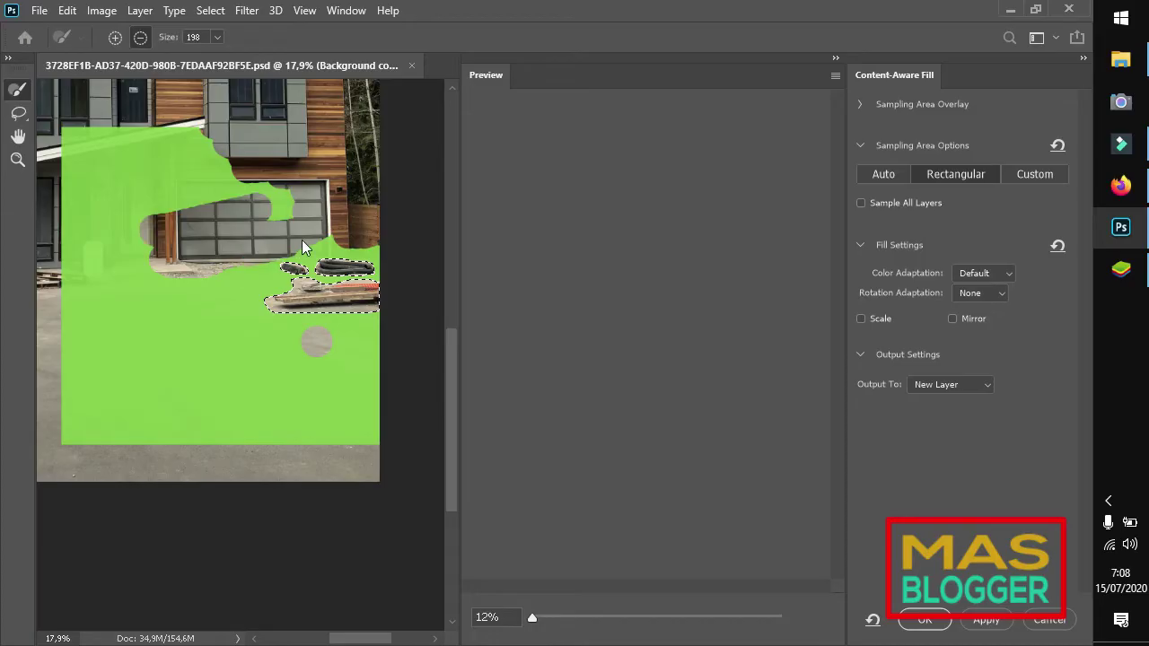
drag(221, 173, 205, 210)
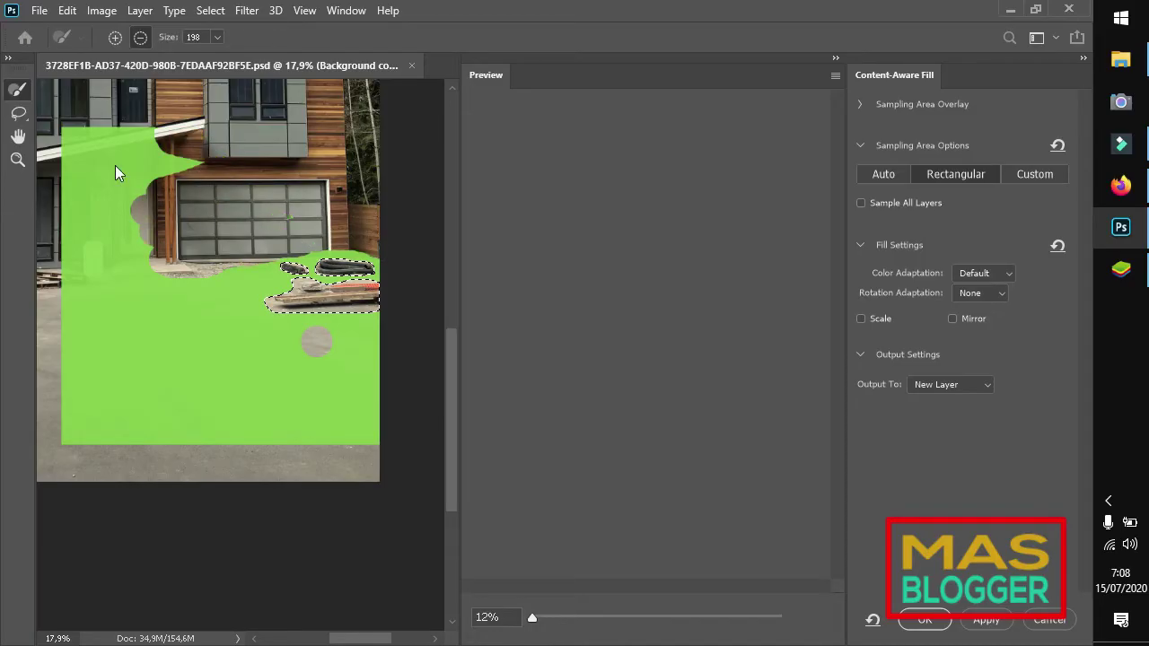
mouse_move(116, 172)
mouse_down()
mouse_move(78, 186)
mouse_move(172, 281)
mouse_up()
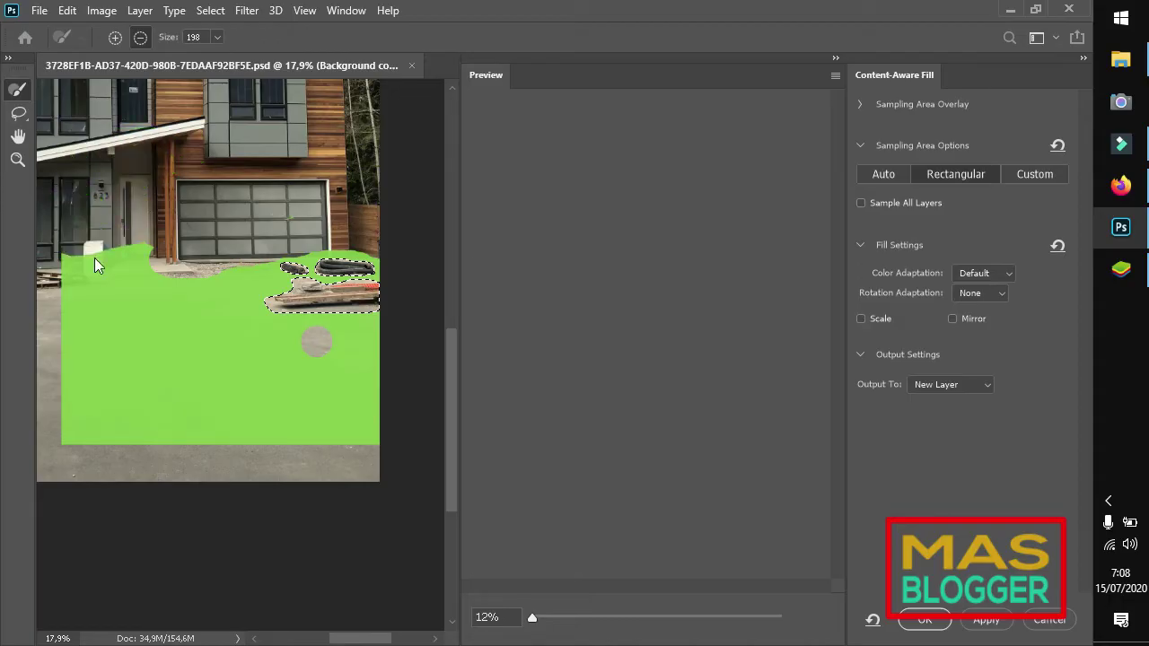
drag(74, 268, 100, 276)
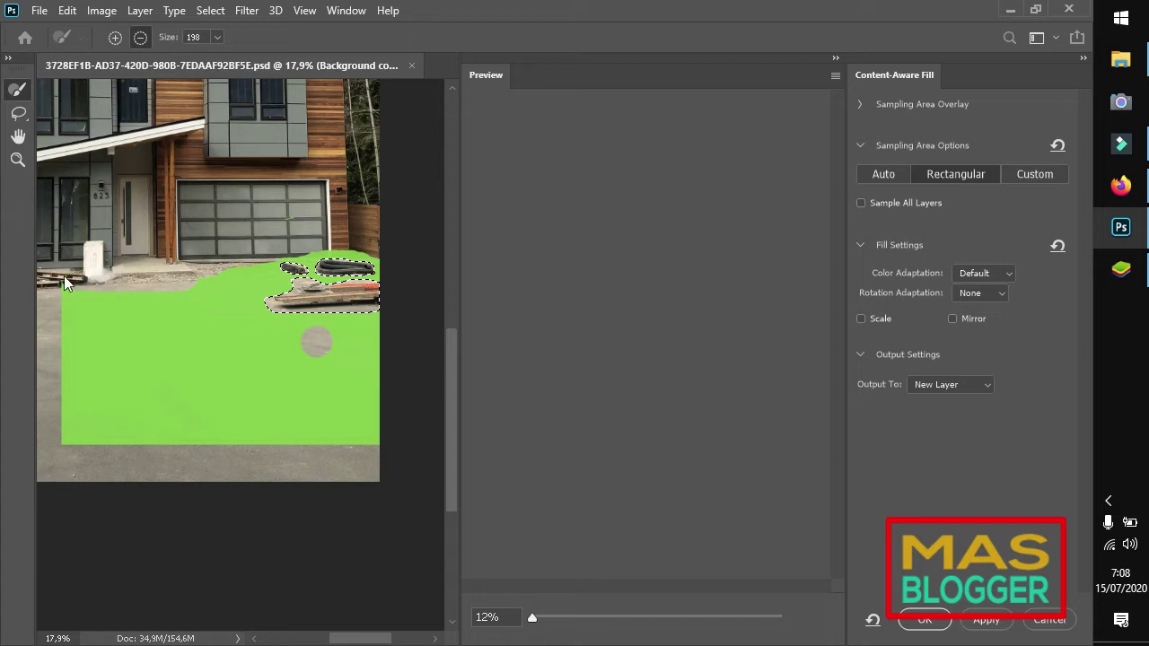
mouse_move(104, 390)
mouse_down()
mouse_move(315, 371)
mouse_move(114, 319)
mouse_move(236, 351)
mouse_move(366, 344)
mouse_move(308, 436)
mouse_up()
drag(386, 432, 291, 451)
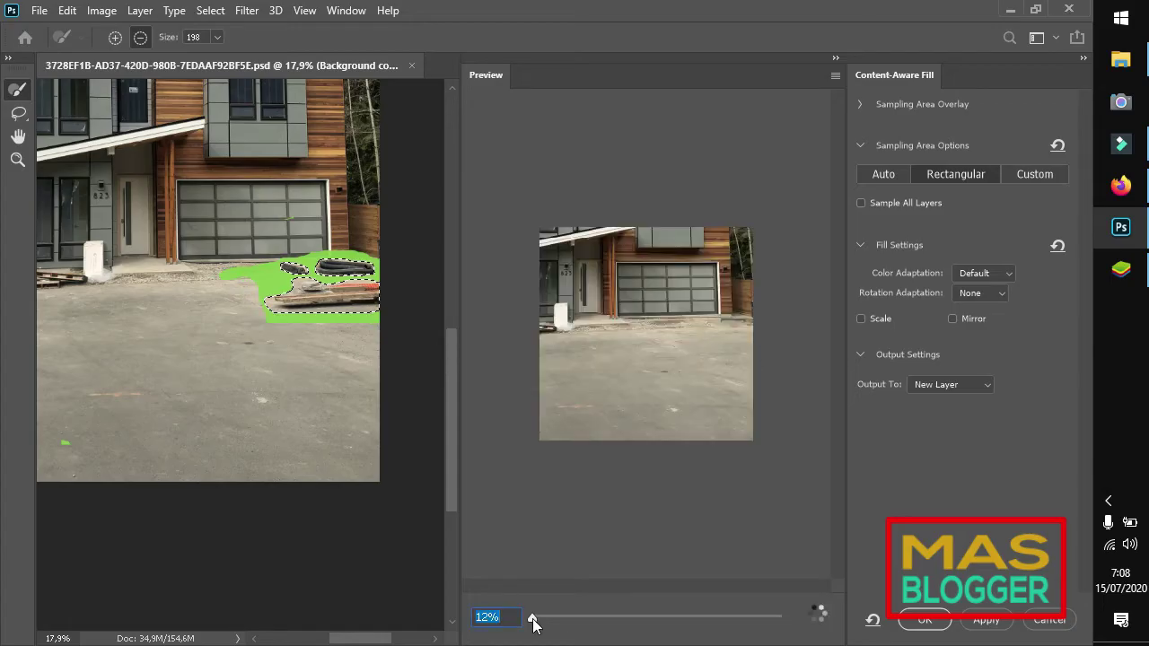
Zoom the fill preview in to 627 and pan to the cleaned driveway by the garage
drag(533, 619, 540, 618)
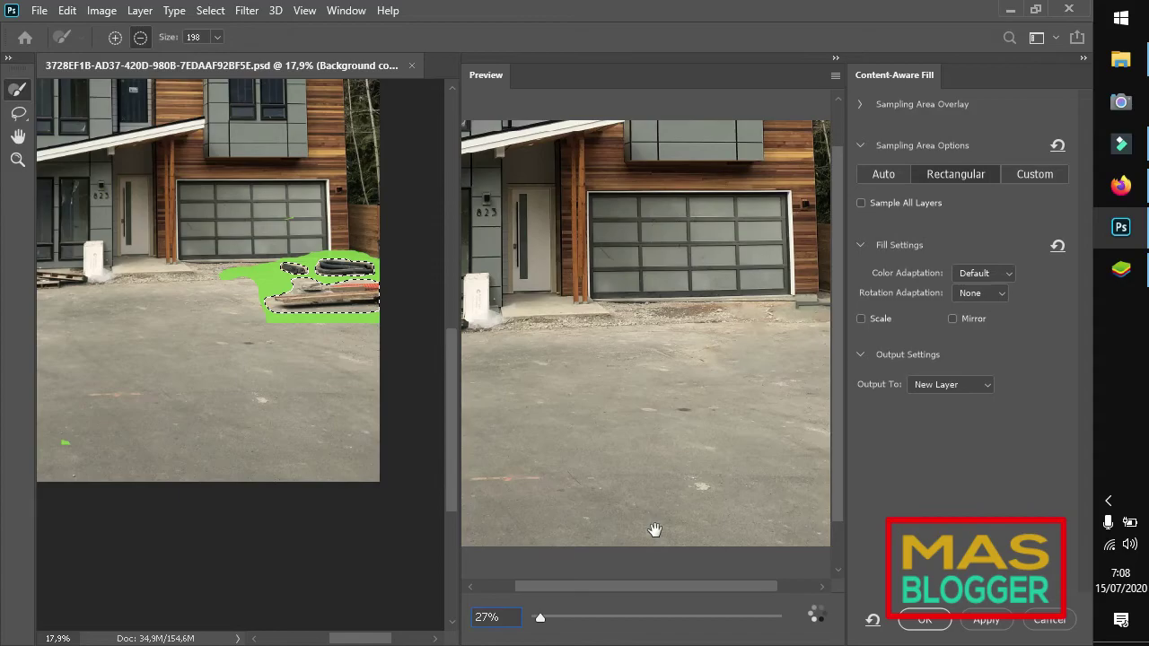
drag(654, 531, 718, 535)
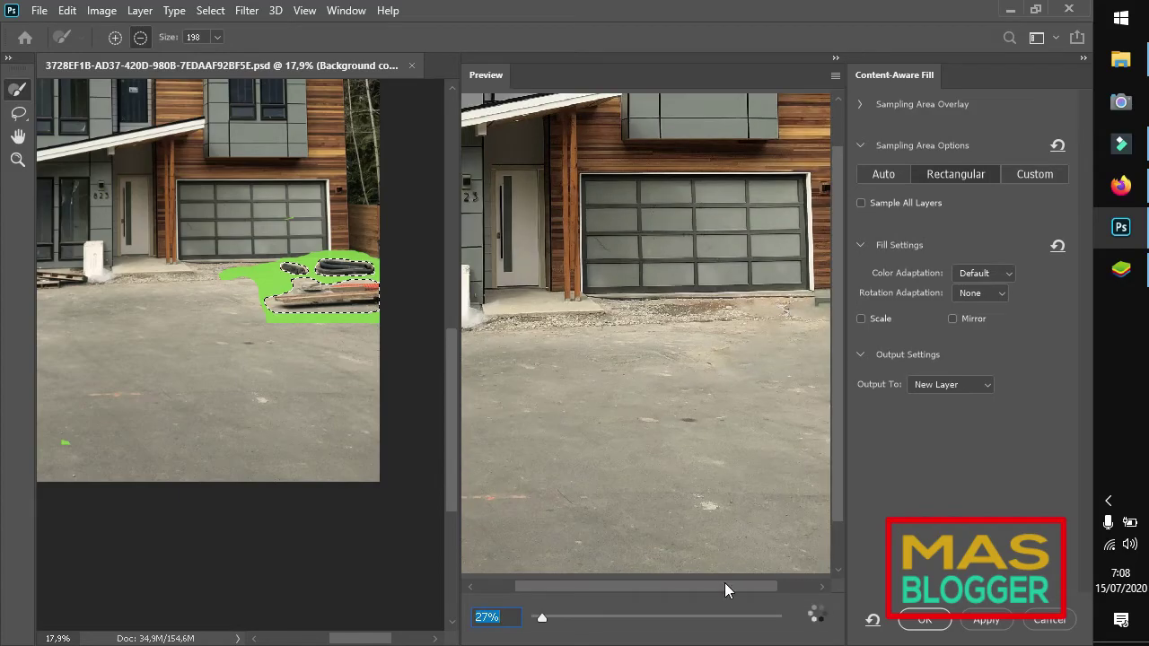
drag(724, 584, 766, 582)
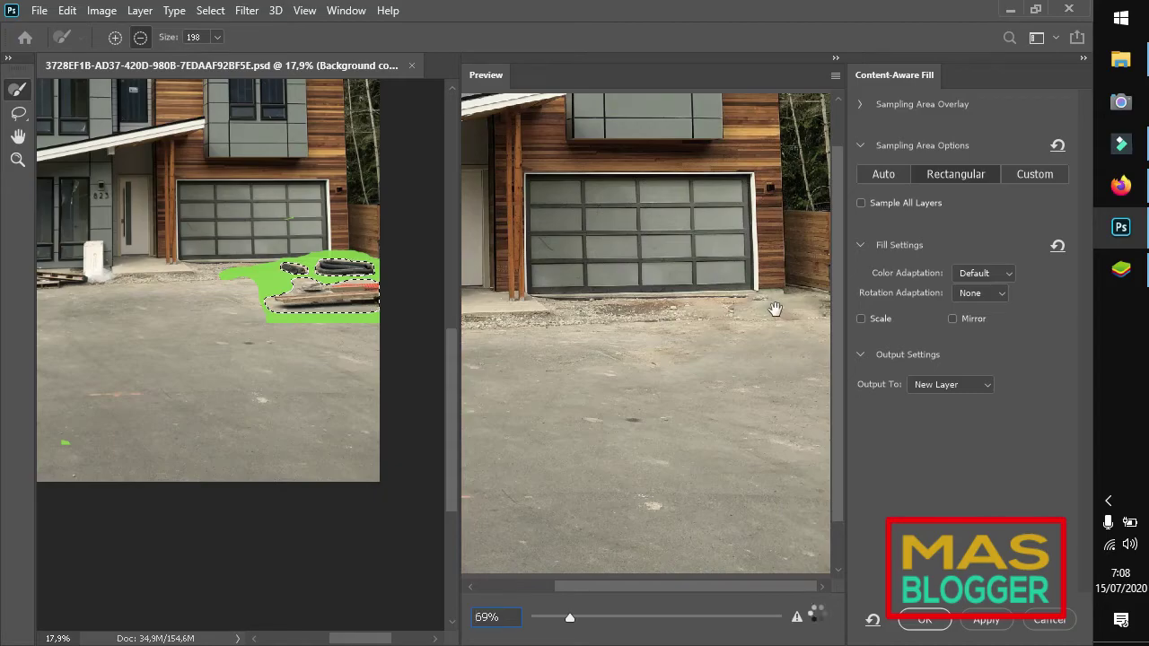
text(6)
text(27)
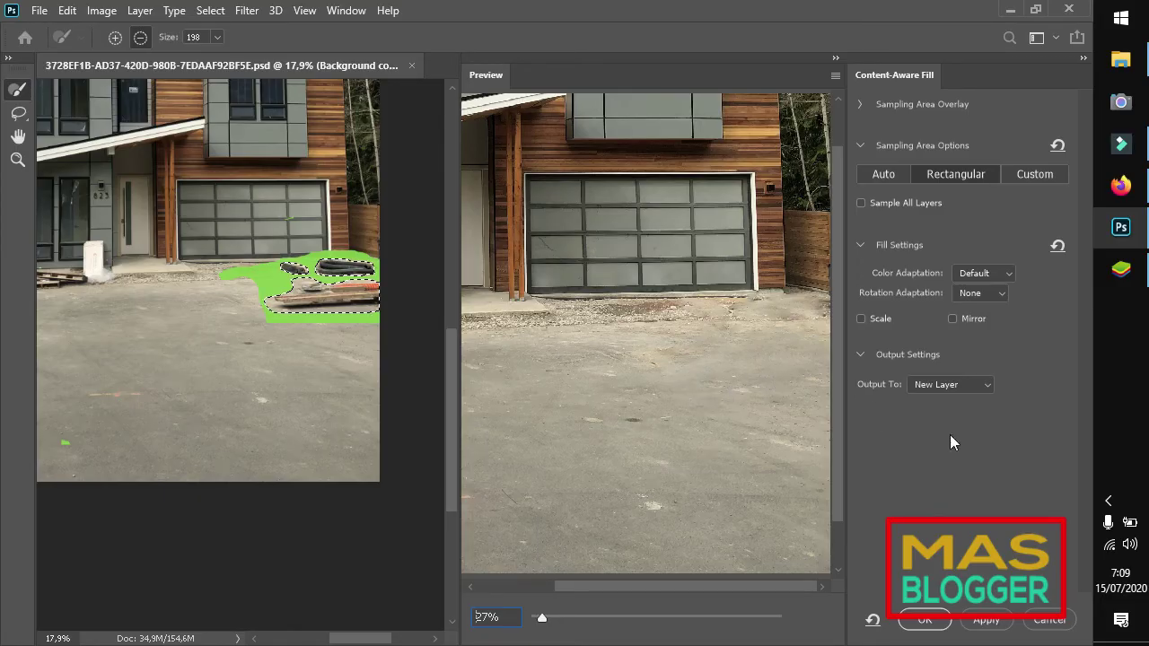
Apply the Content-Aware Fill, deselect the debris, and zoom in on the garage base
click(930, 619)
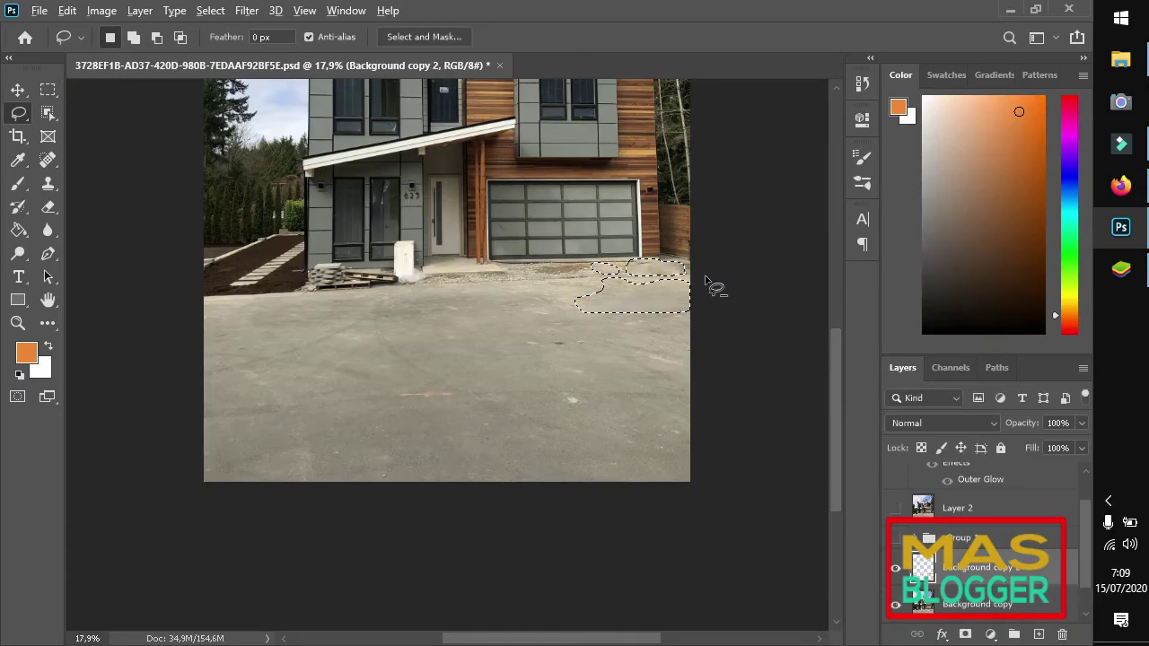
scroll(709, 296, up, 1)
scroll(697, 293, up, 3)
scroll(636, 226, up, 3)
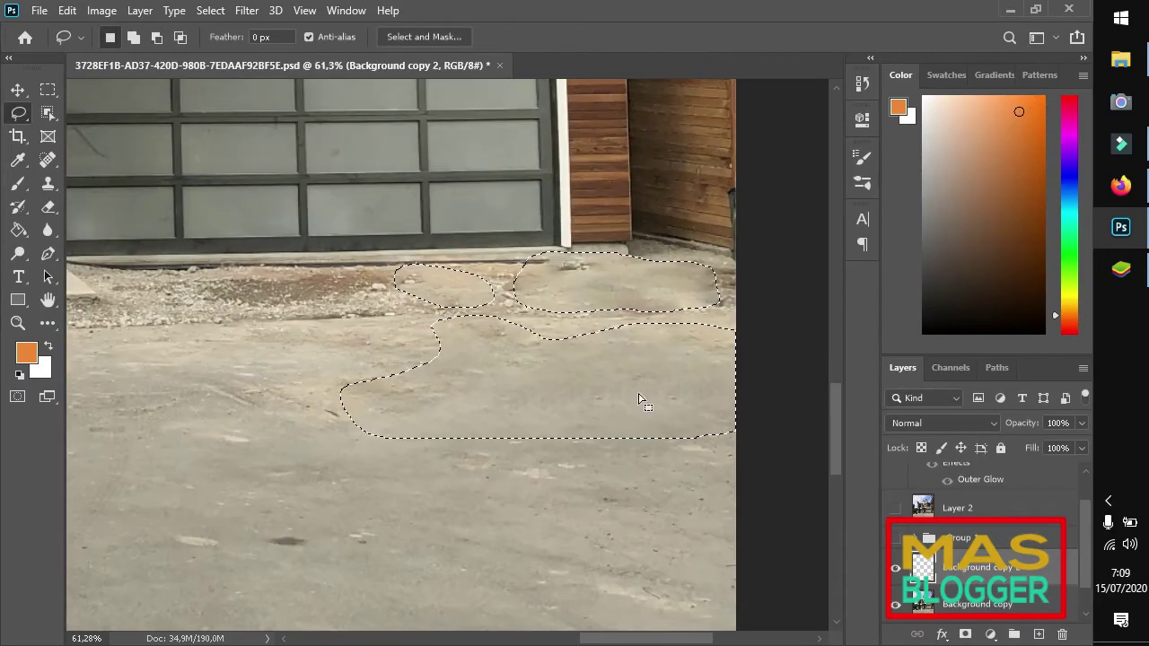
key(ctrl+d)
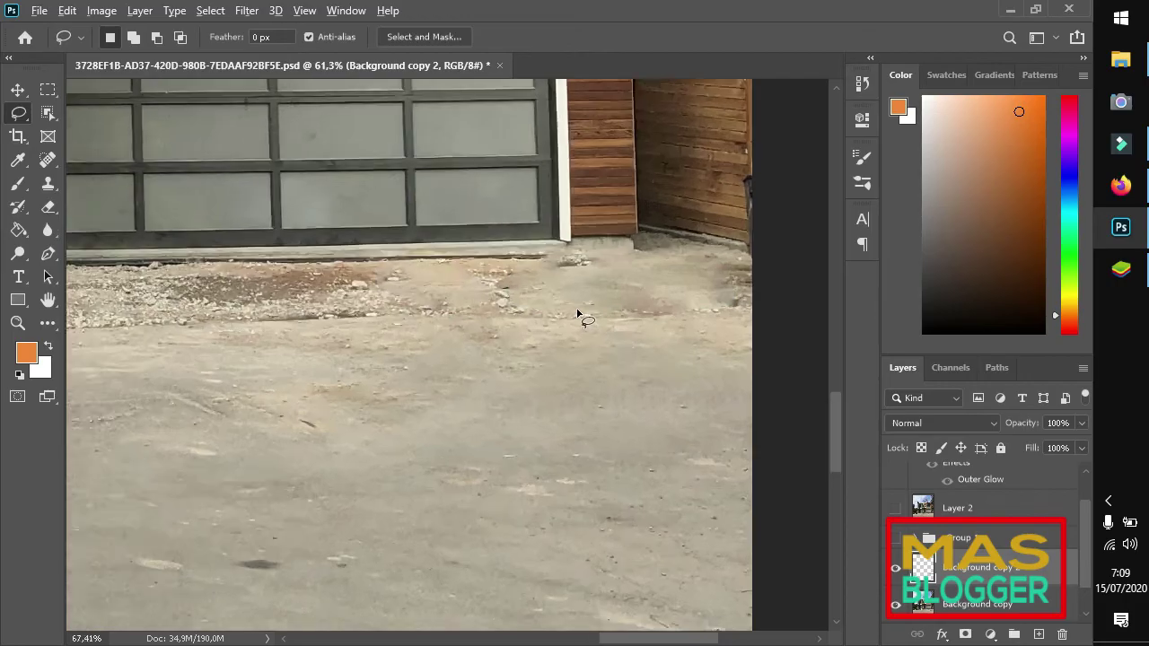
scroll(575, 314, up, 3)
scroll(649, 249, up, 2)
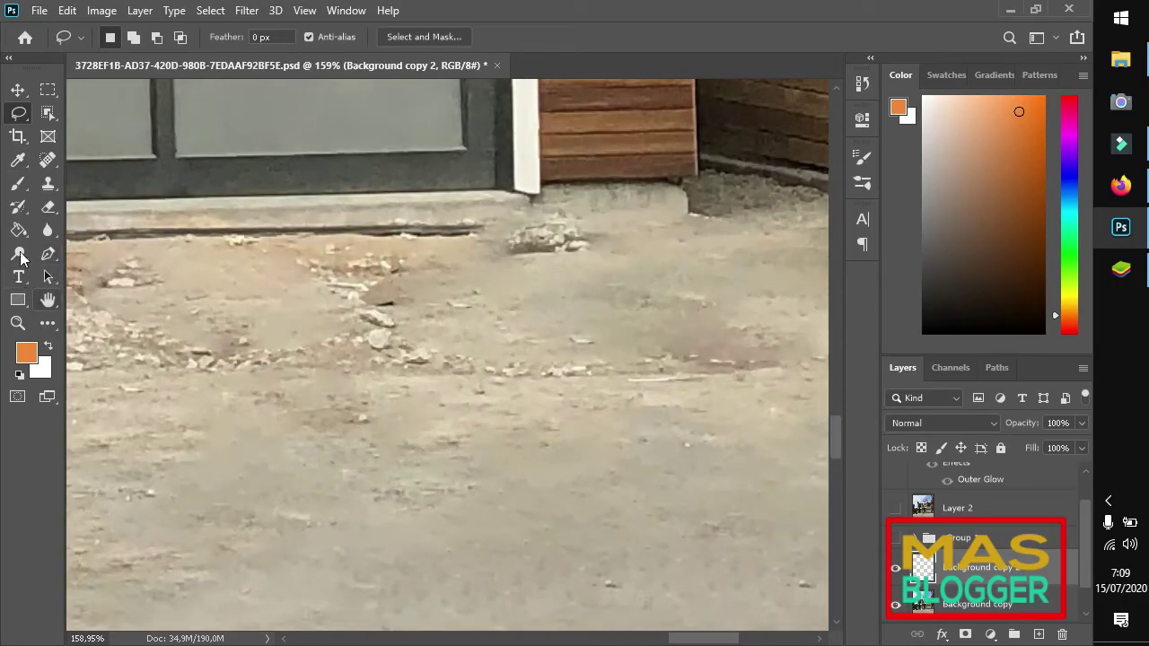
Switch to the Clone Stamp tool and sample a clone source on the ground
click(49, 183)
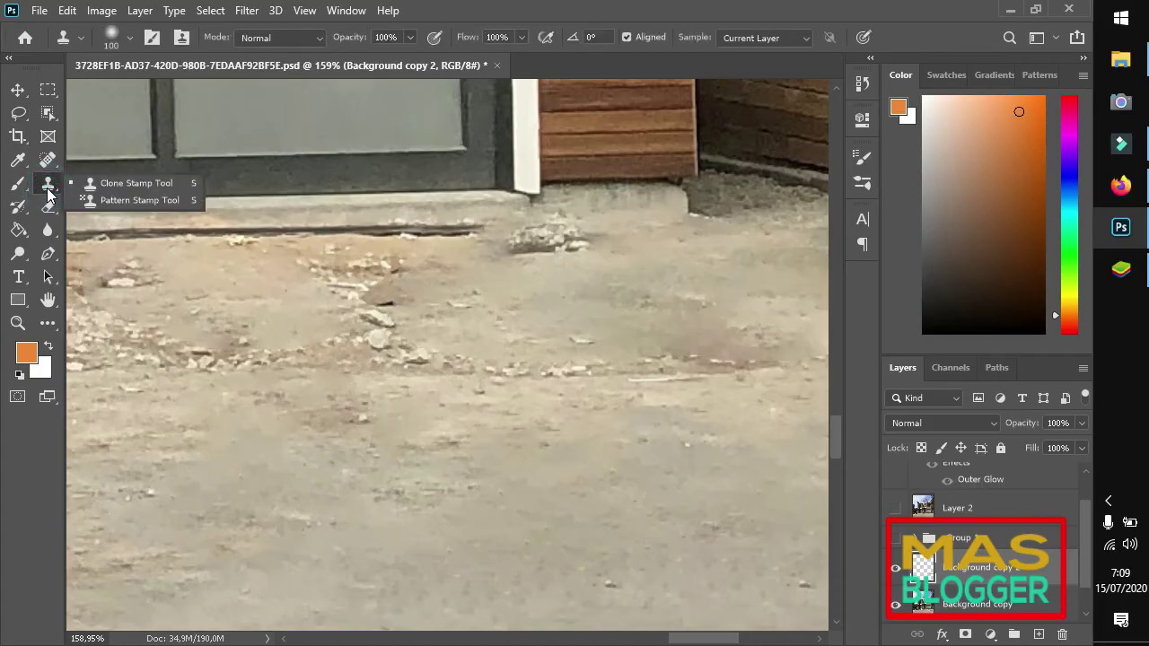
click(100, 184)
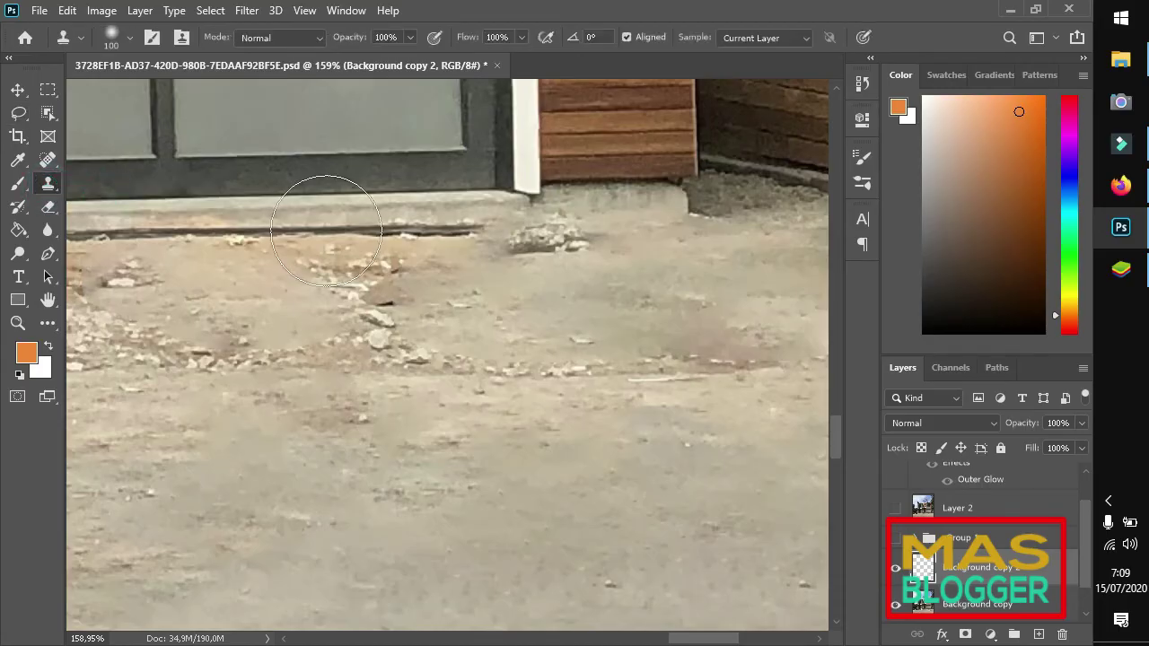
alt+click(340, 239)
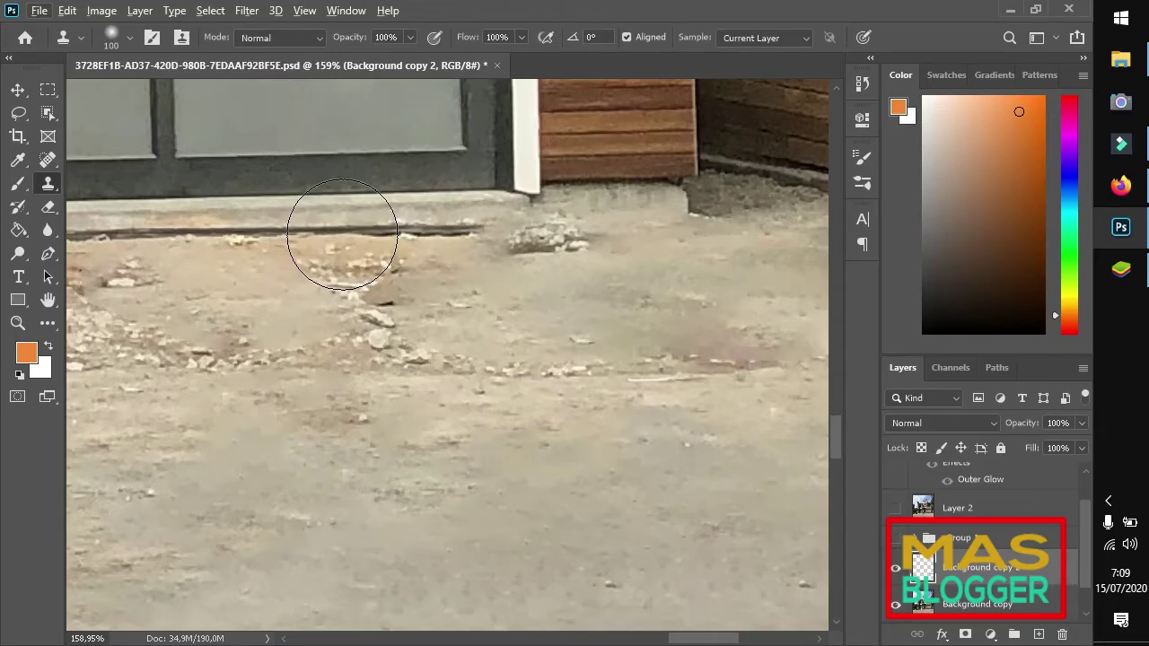
Set the clone brush size to about 50 px in the brush preset picker
click(130, 40)
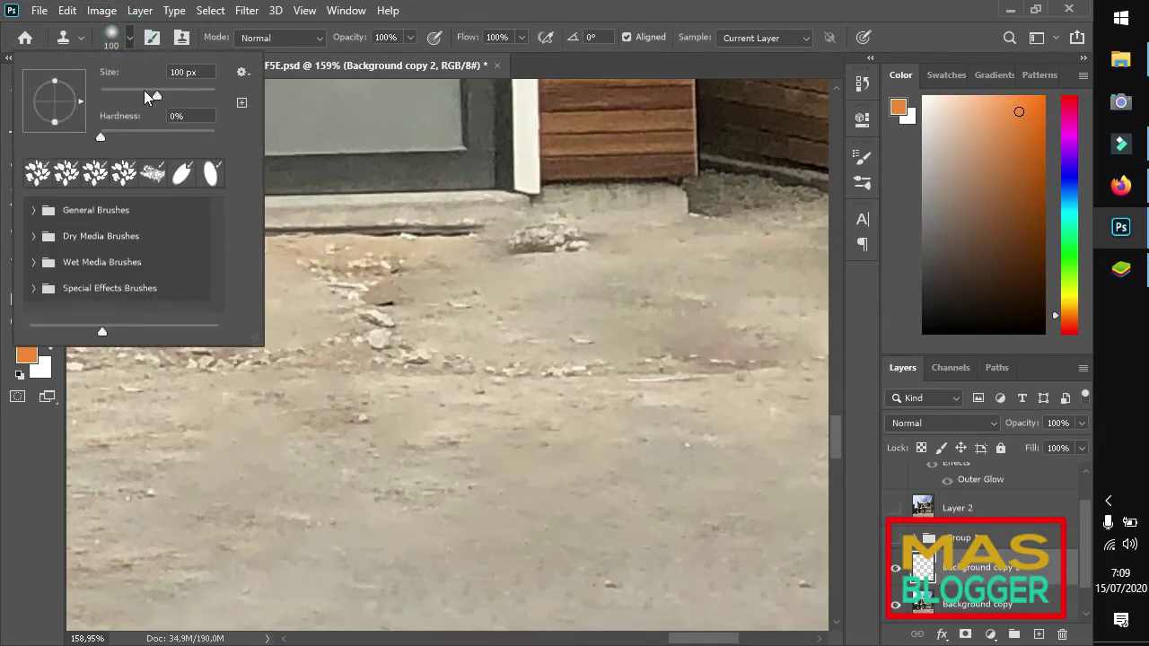
drag(154, 97, 129, 96)
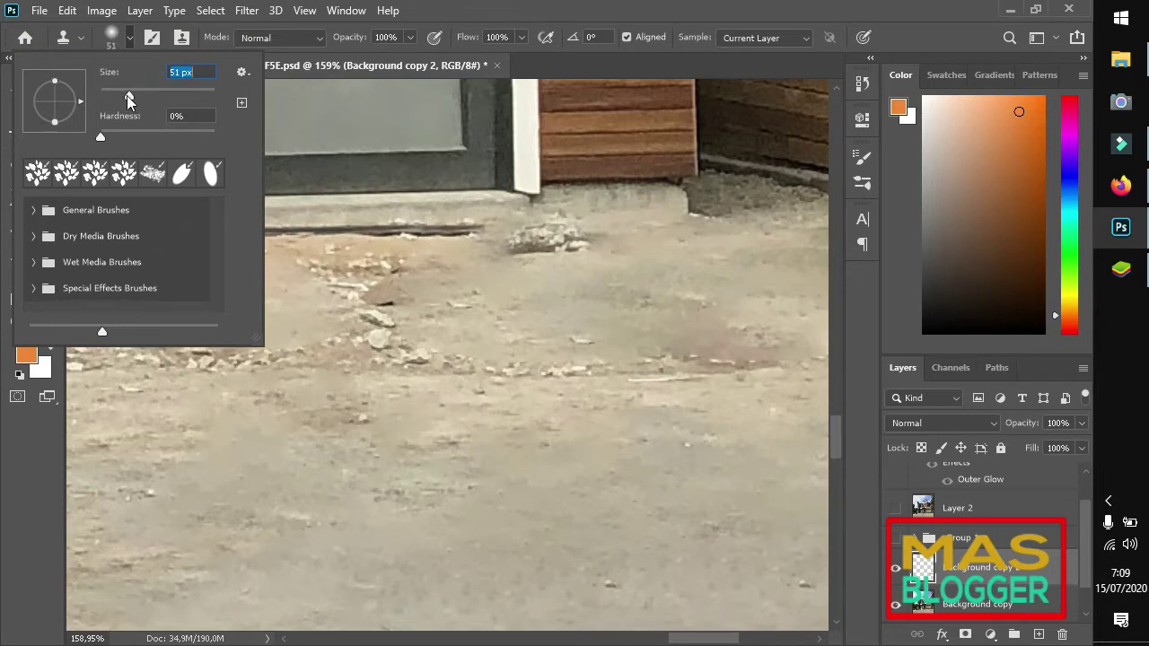
drag(129, 96, 161, 96)
drag(162, 96, 139, 96)
Choose the Soft Round Pressure Size tip from General Brushes and confirm
click(91, 210)
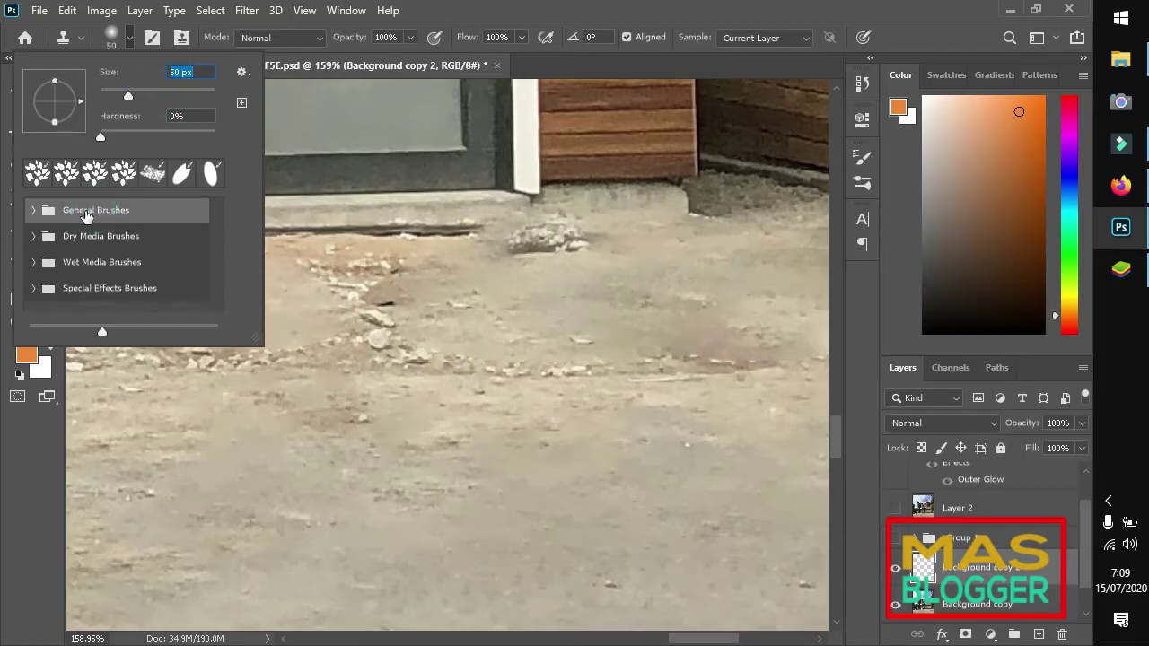
click(34, 212)
scroll(111, 278, down, 1)
scroll(113, 280, down, 1)
scroll(113, 280, down, 1)
scroll(113, 279, down, 1)
scroll(113, 279, down, 1)
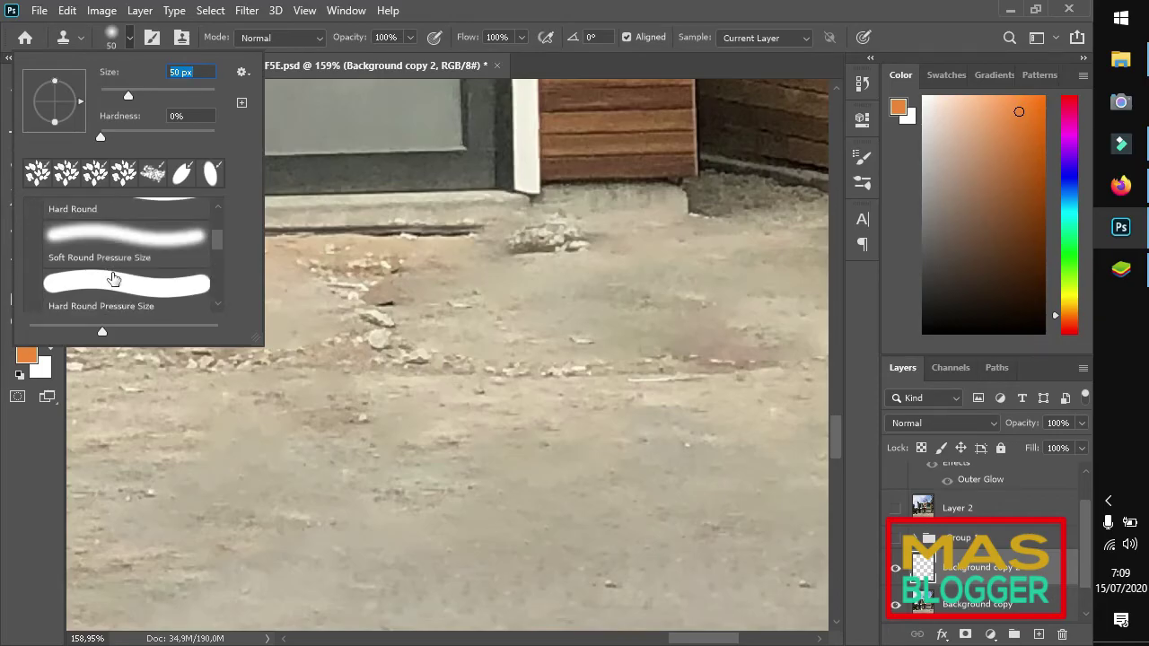
scroll(113, 278, down, 1)
scroll(110, 276, up, 1)
click(103, 249)
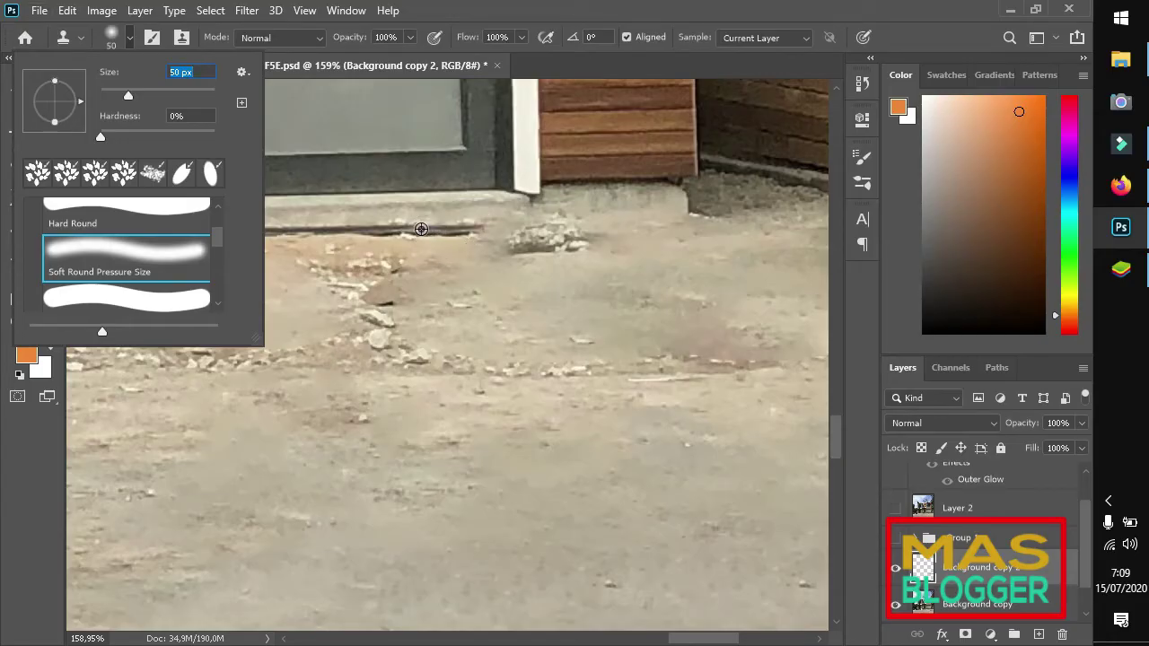
key(Return)
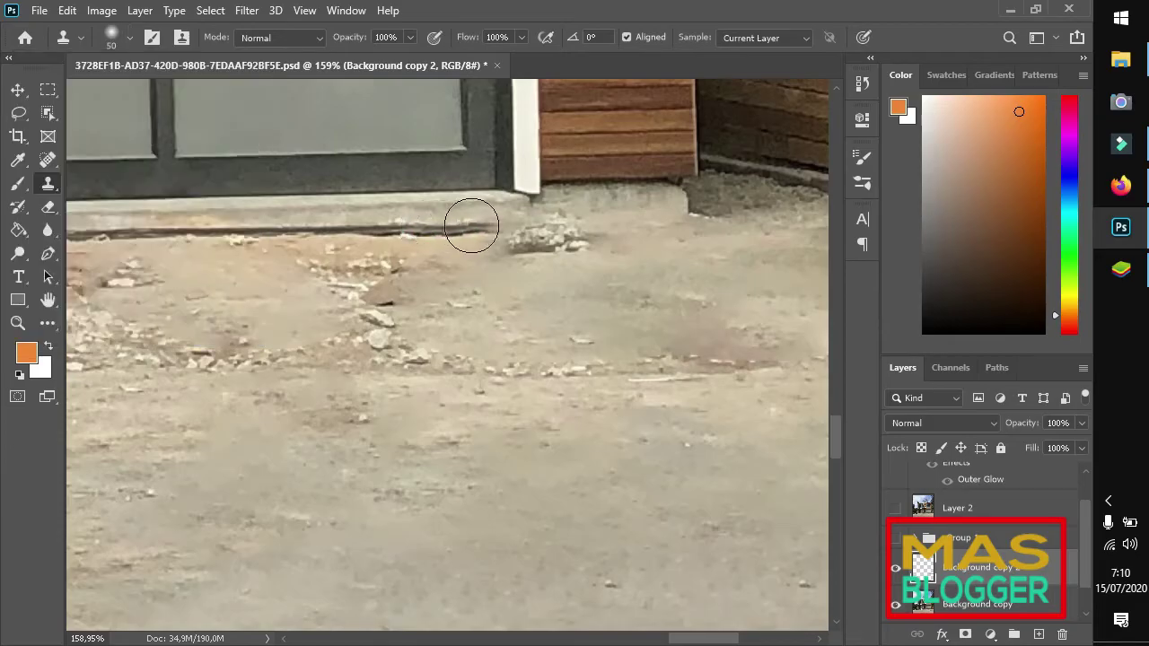
Cover the rock pile beside the garage and start cloning the sill line along the step
drag(471, 227, 548, 226)
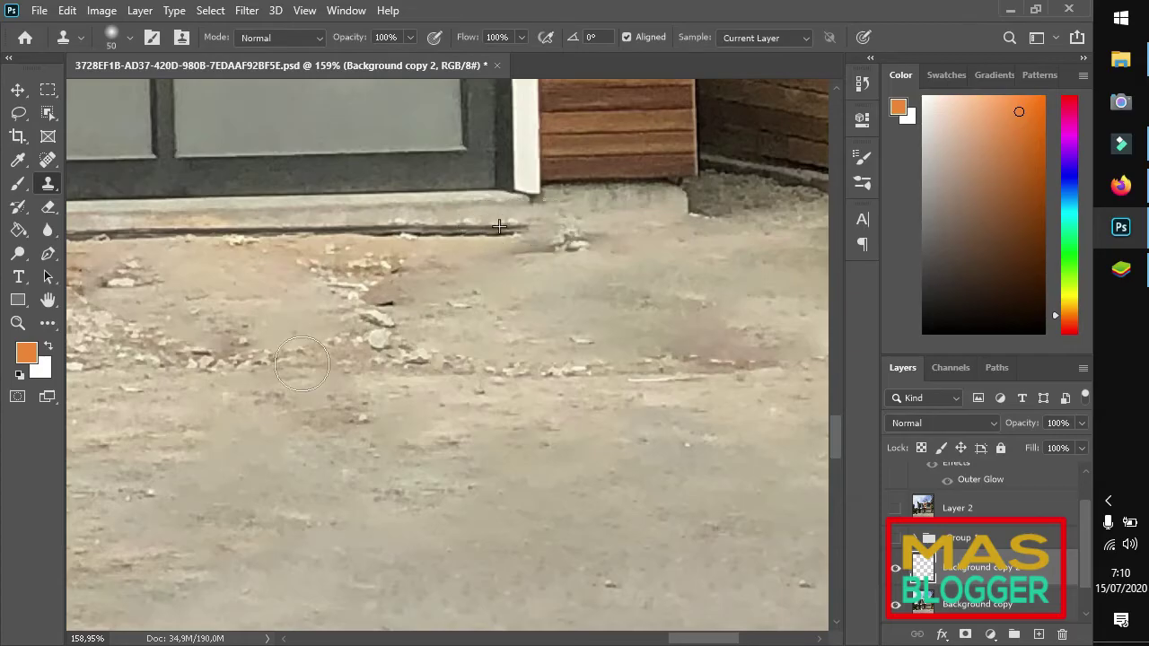
alt+click(392, 242)
drag(512, 224, 526, 228)
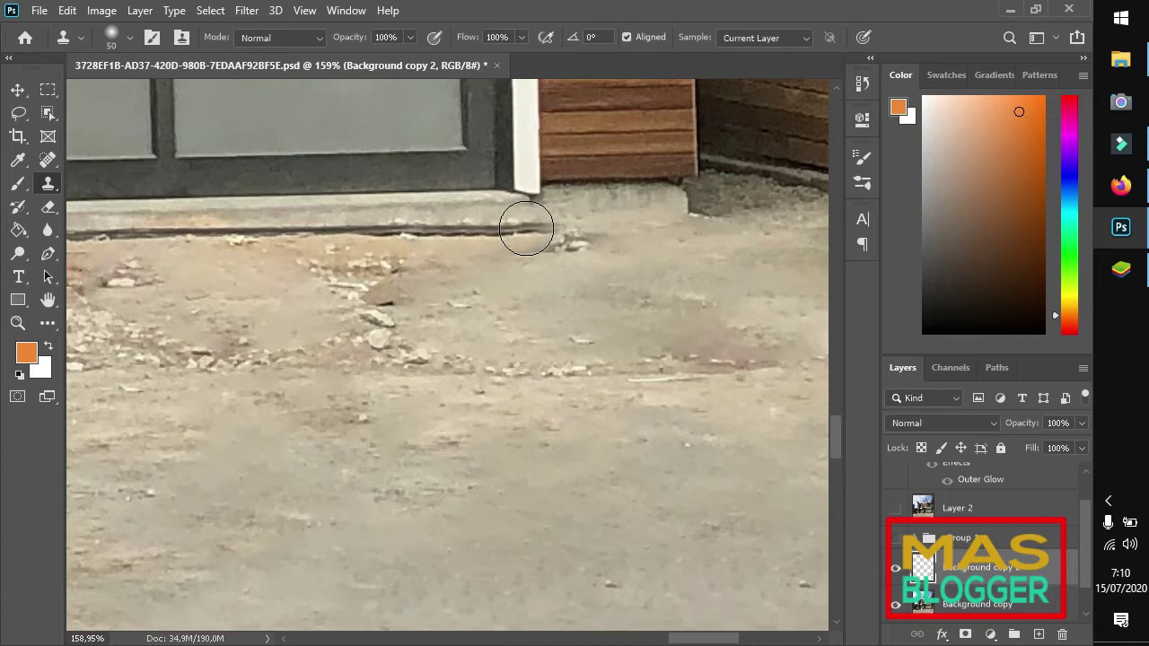
click(526, 228)
drag(525, 229, 624, 230)
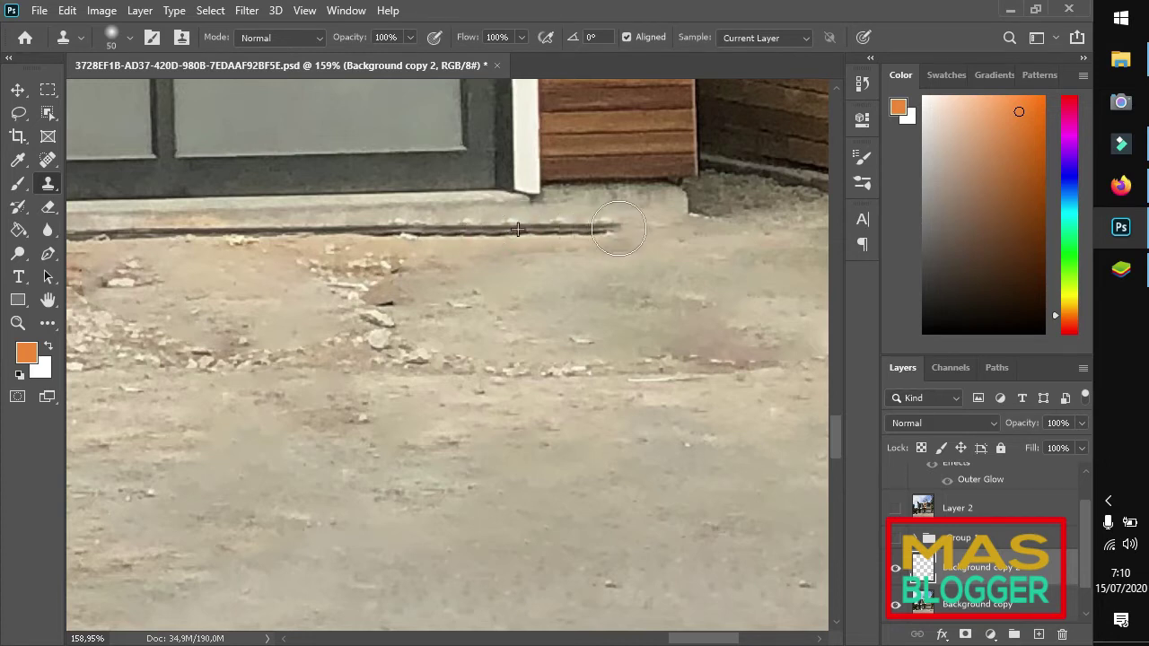
Resample the dark sill line and carry it right to the step corner
scroll(565, 280, down, 3)
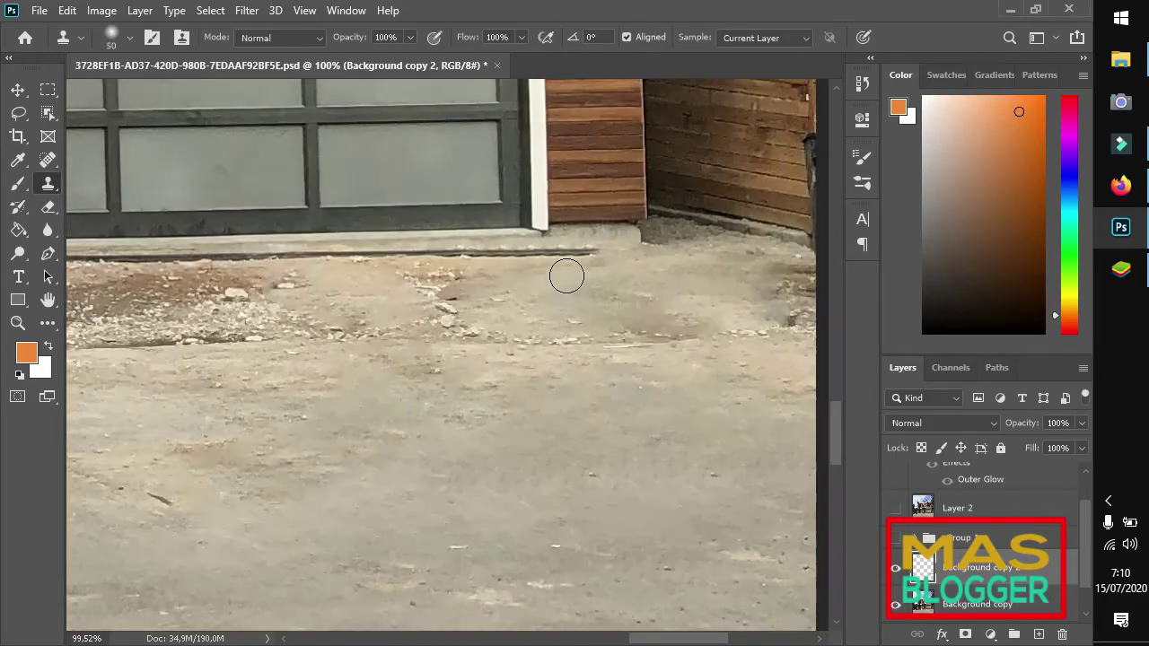
scroll(566, 275, up, 3)
alt+click(486, 240)
drag(616, 249, 672, 236)
click(675, 235)
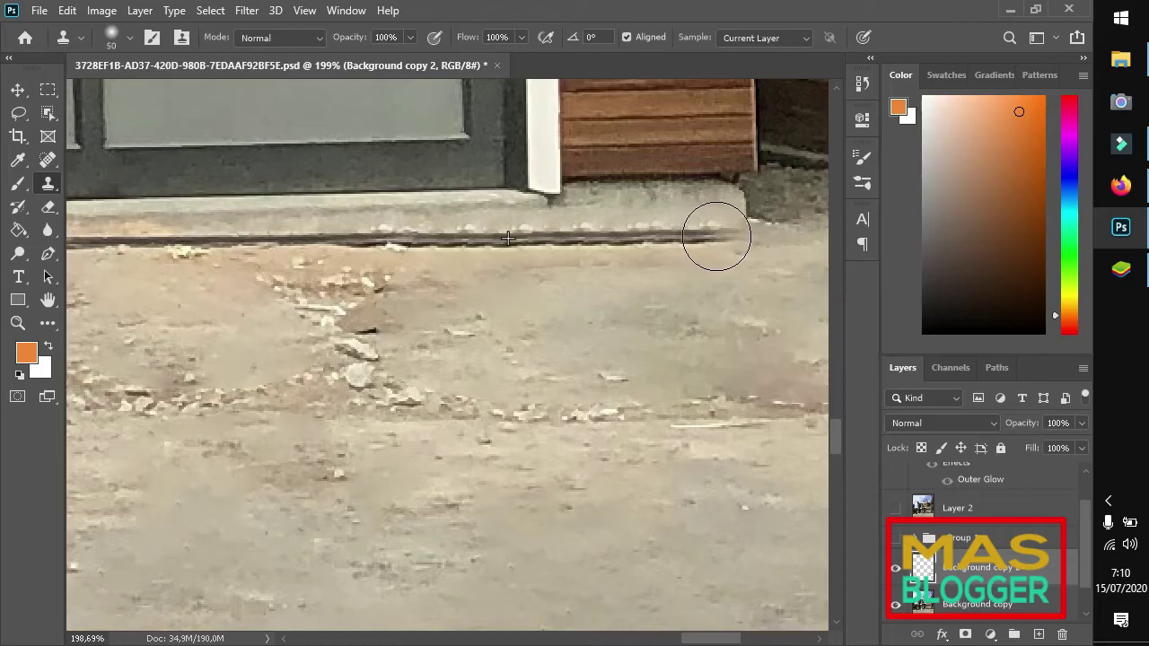
click(718, 236)
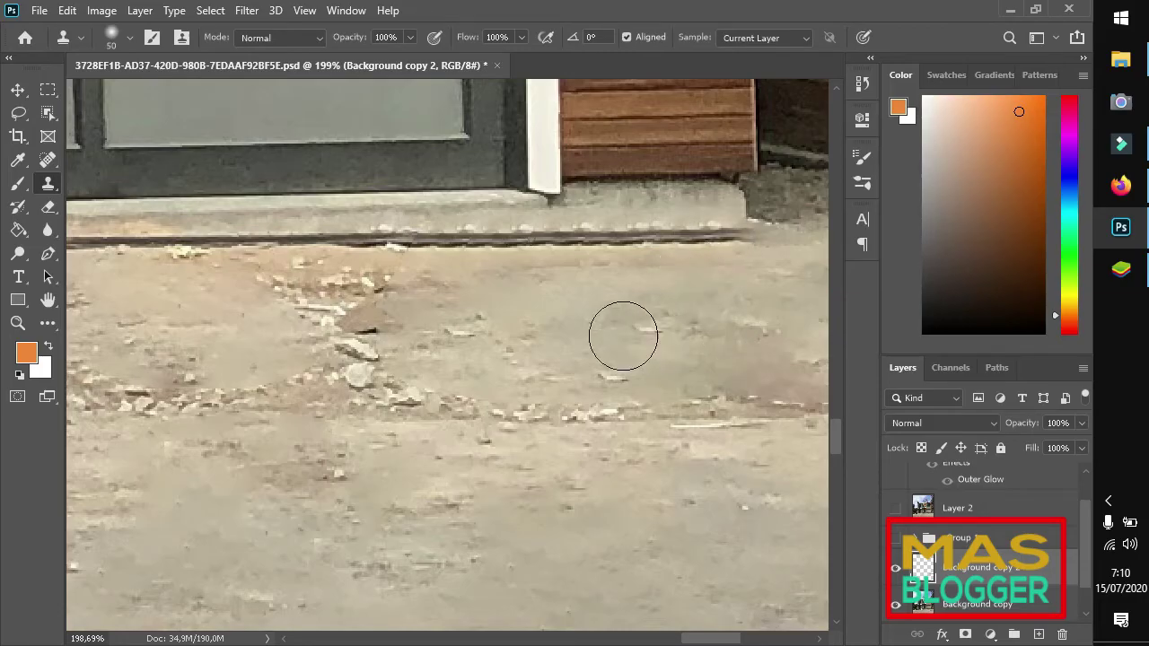
Zoom in and out to inspect the cloned step edge in front of the garage
scroll(410, 305, down, 2)
scroll(667, 266, up, 1)
scroll(662, 268, up, 1)
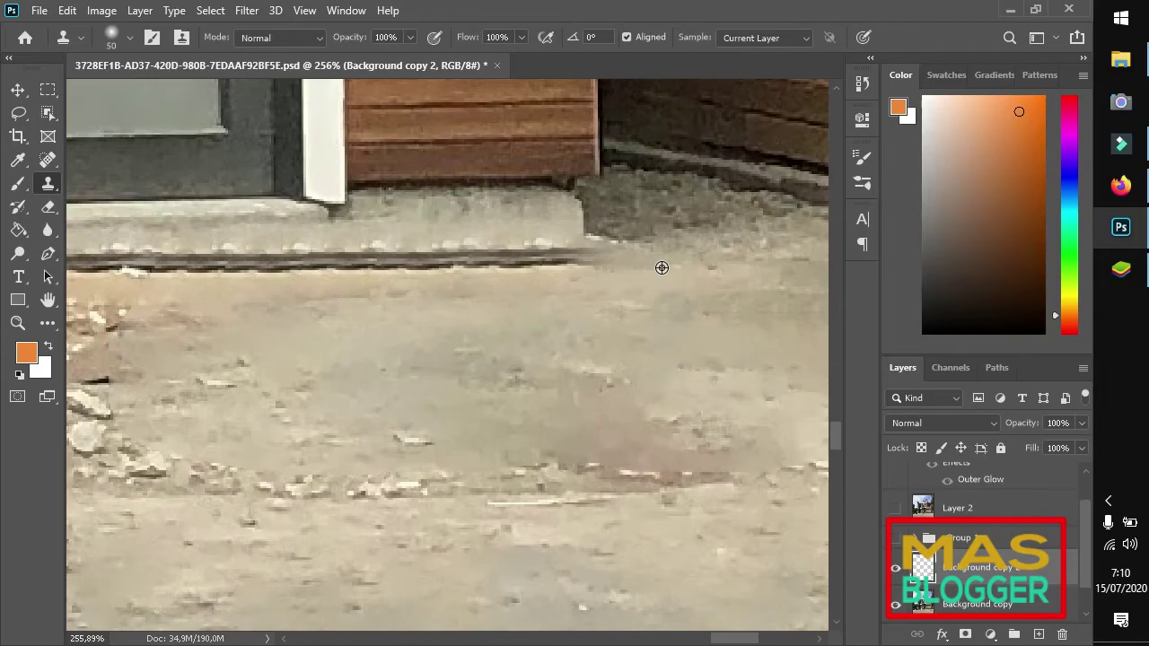
scroll(661, 268, down, 1)
scroll(631, 275, down, 2)
scroll(631, 274, down, 1)
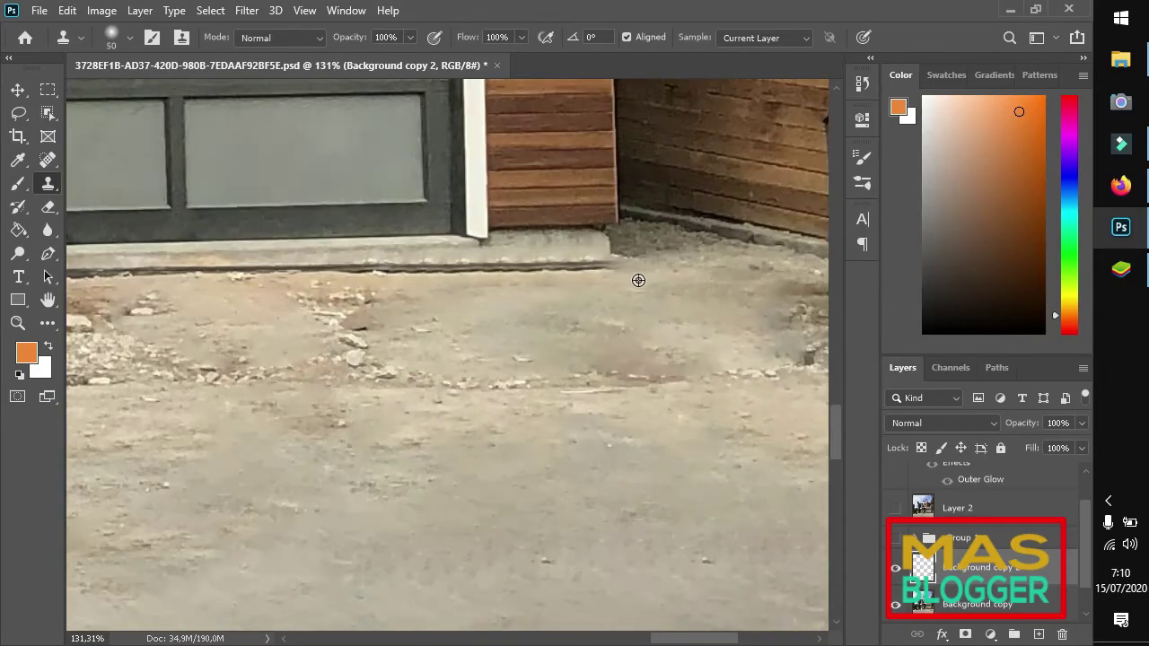
scroll(639, 278, down, 2)
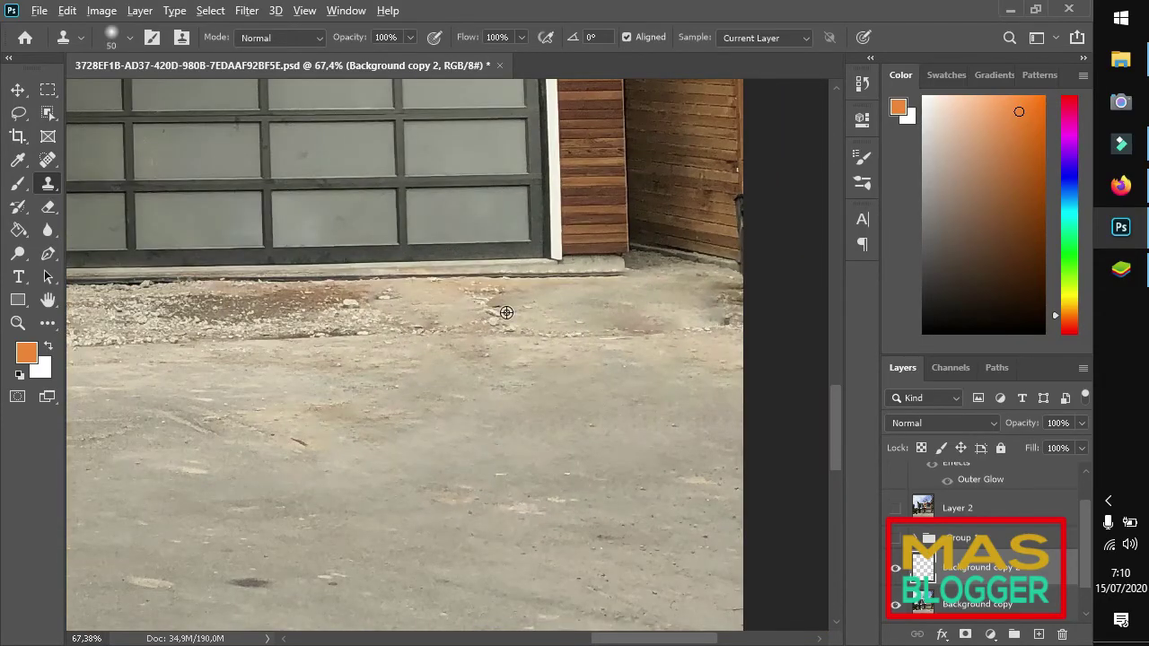
scroll(507, 313, up, 1)
scroll(503, 310, up, 1)
scroll(638, 310, down, 1)
scroll(639, 310, down, 1)
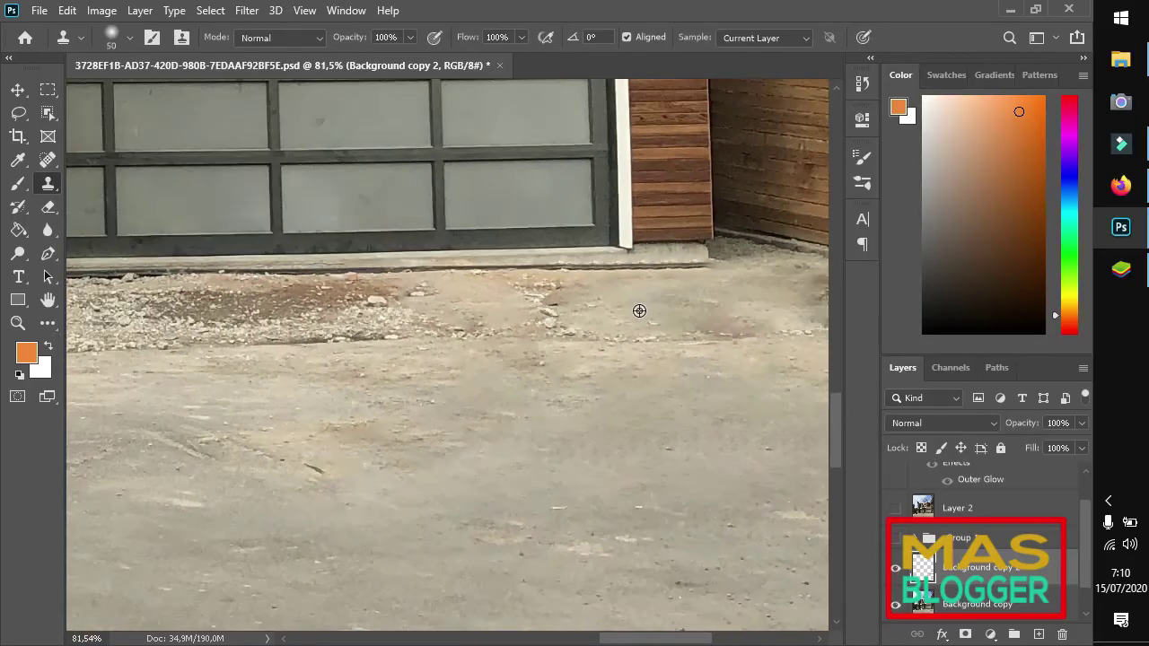
scroll(726, 327, up, 2)
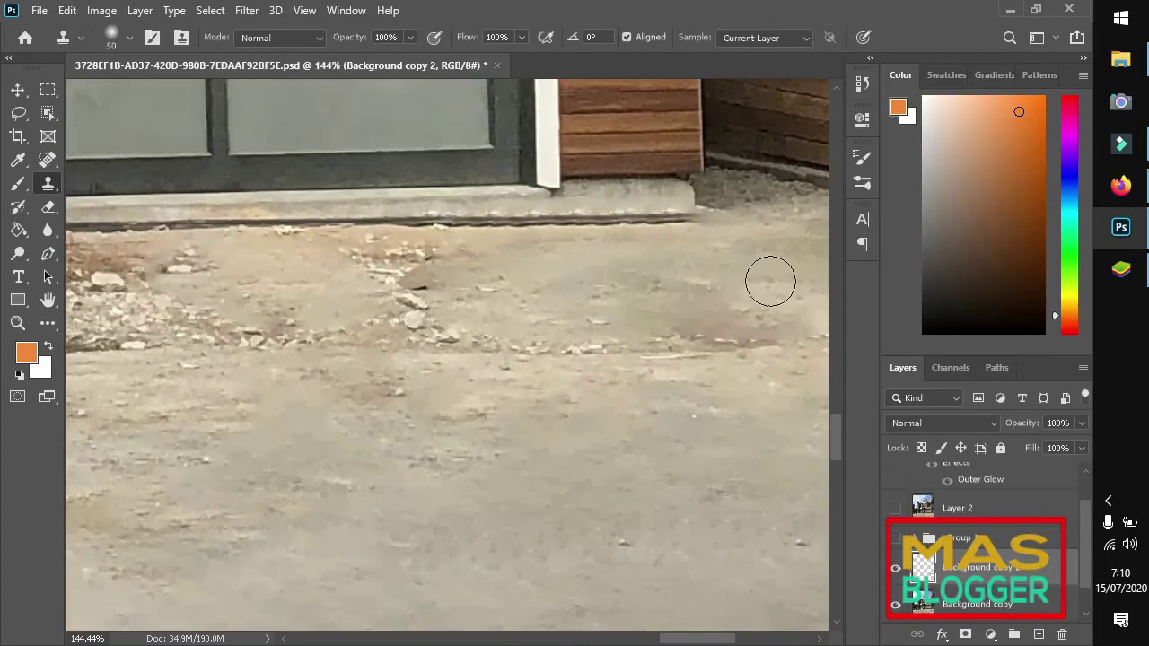
scroll(556, 297, down, 1)
scroll(651, 329, down, 1)
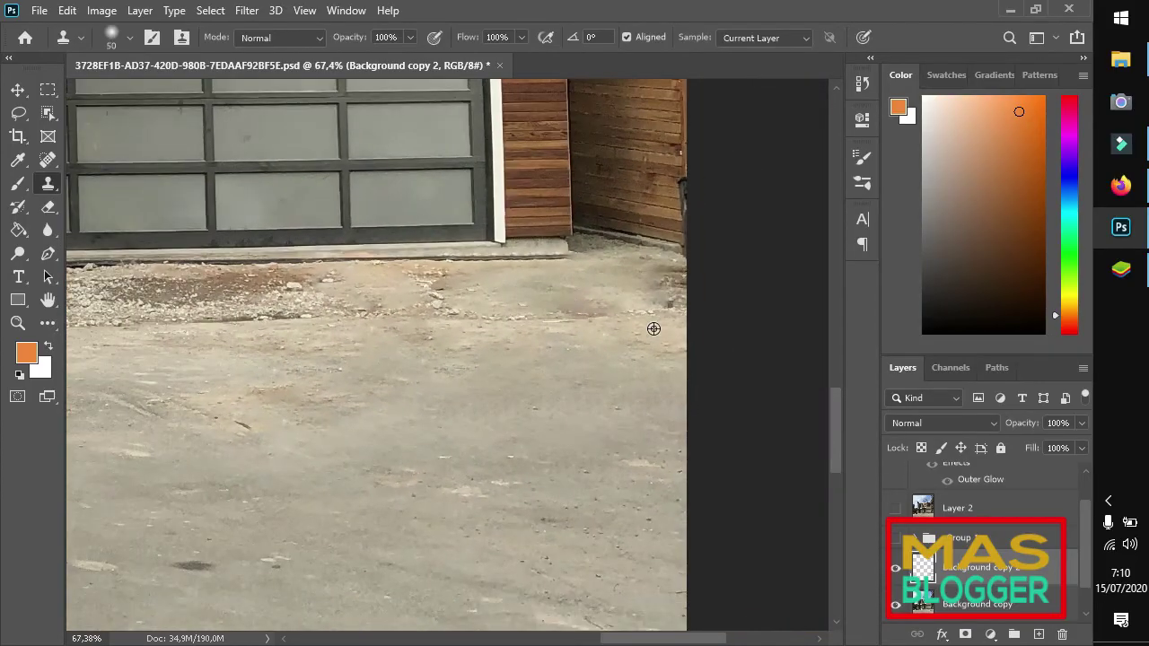
scroll(558, 328, down, 1)
scroll(575, 334, down, 1)
scroll(588, 339, down, 1)
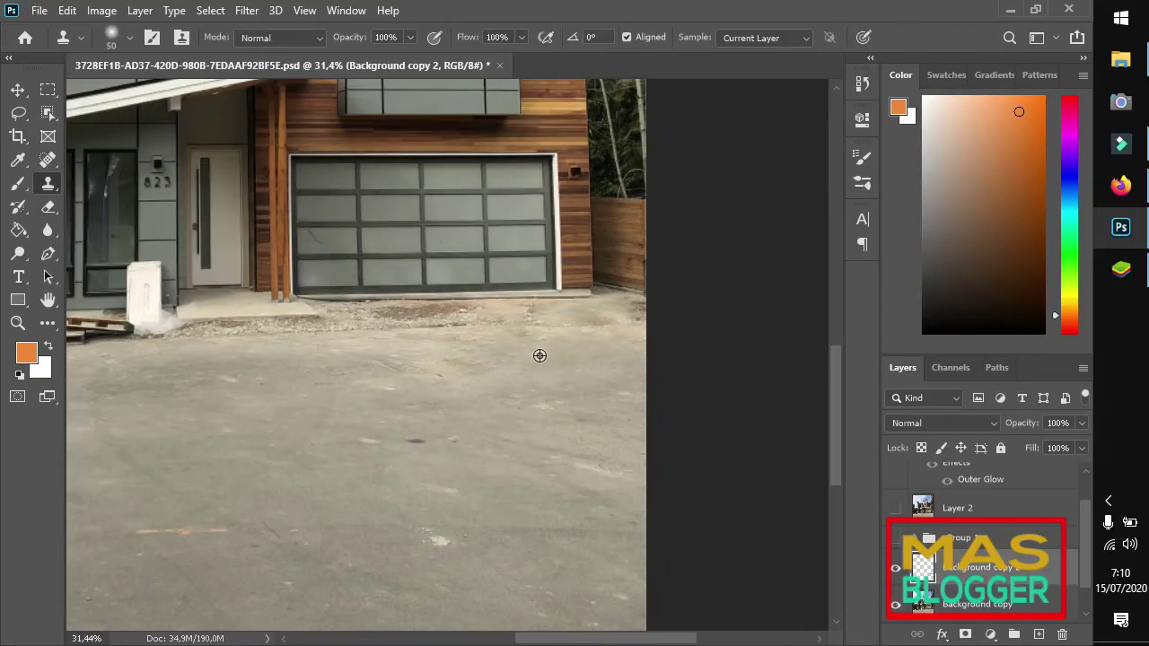
scroll(540, 355, up, 1)
scroll(670, 343, down, 1)
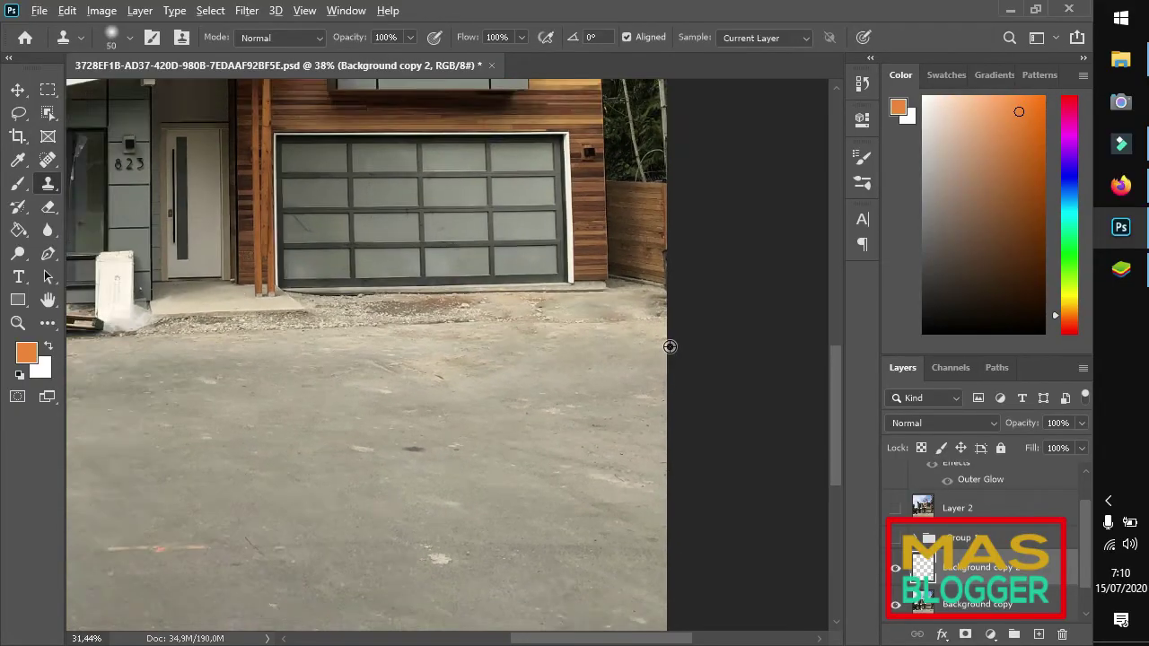
scroll(669, 344, down, 1)
scroll(669, 344, down, 1)
scroll(189, 342, up, 3)
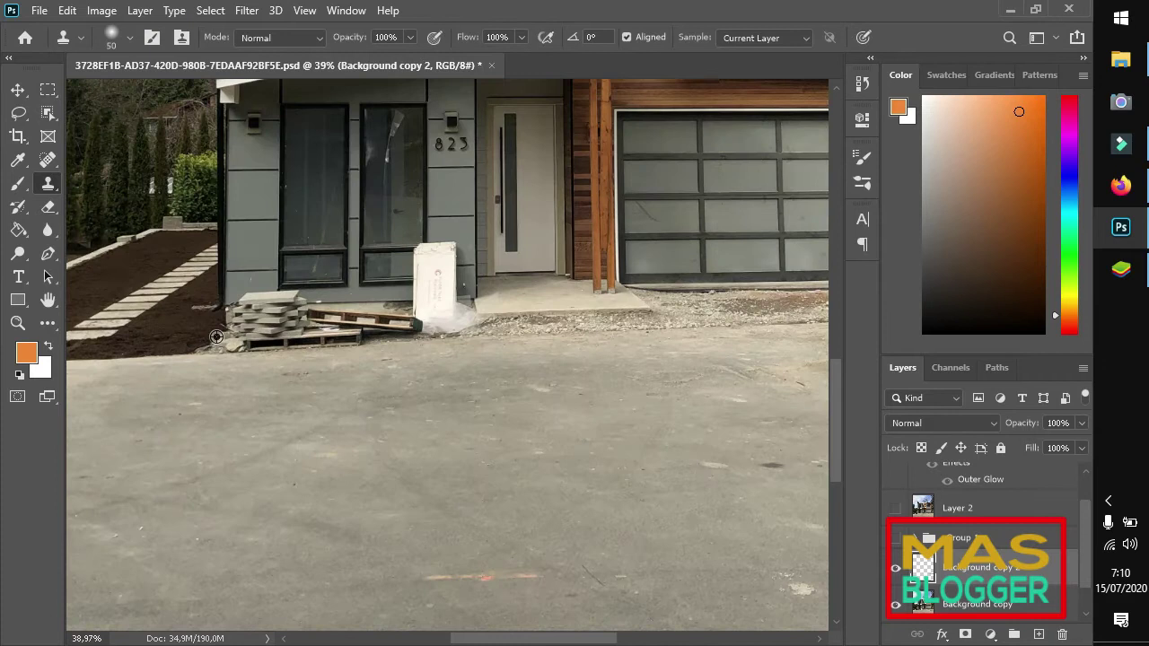
scroll(395, 307, up, 1)
scroll(413, 292, up, 2)
scroll(429, 278, up, 1)
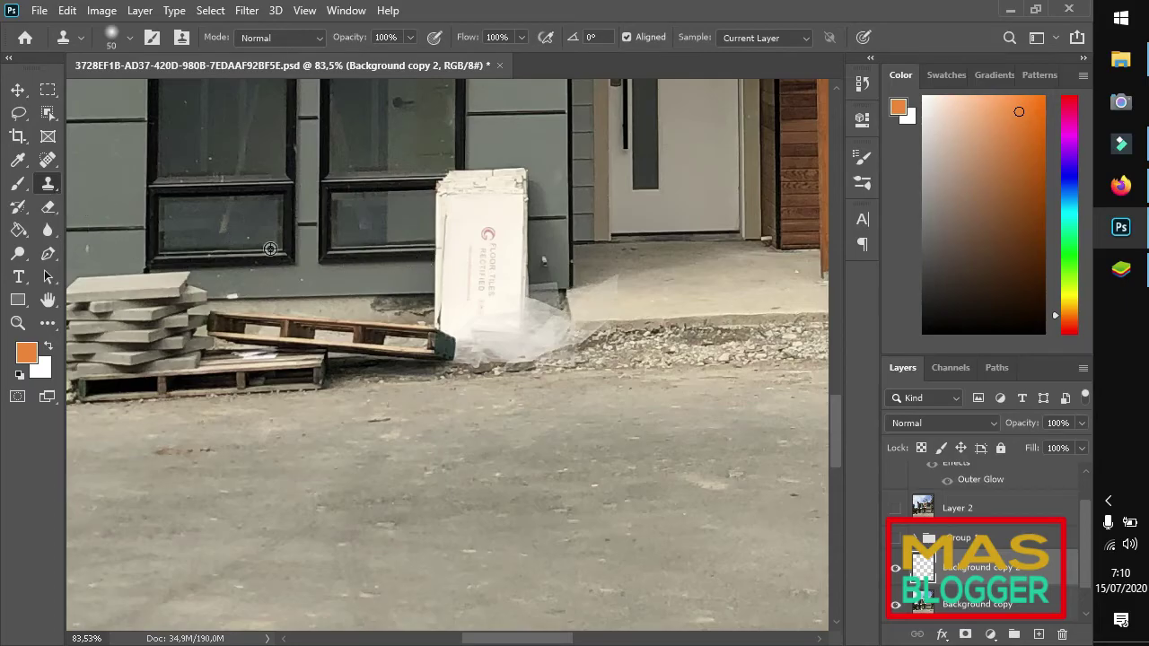
Zoom in and sample the window frame as the Clone Stamp source
scroll(272, 259, up, 1)
scroll(273, 259, up, 1)
scroll(272, 259, up, 1)
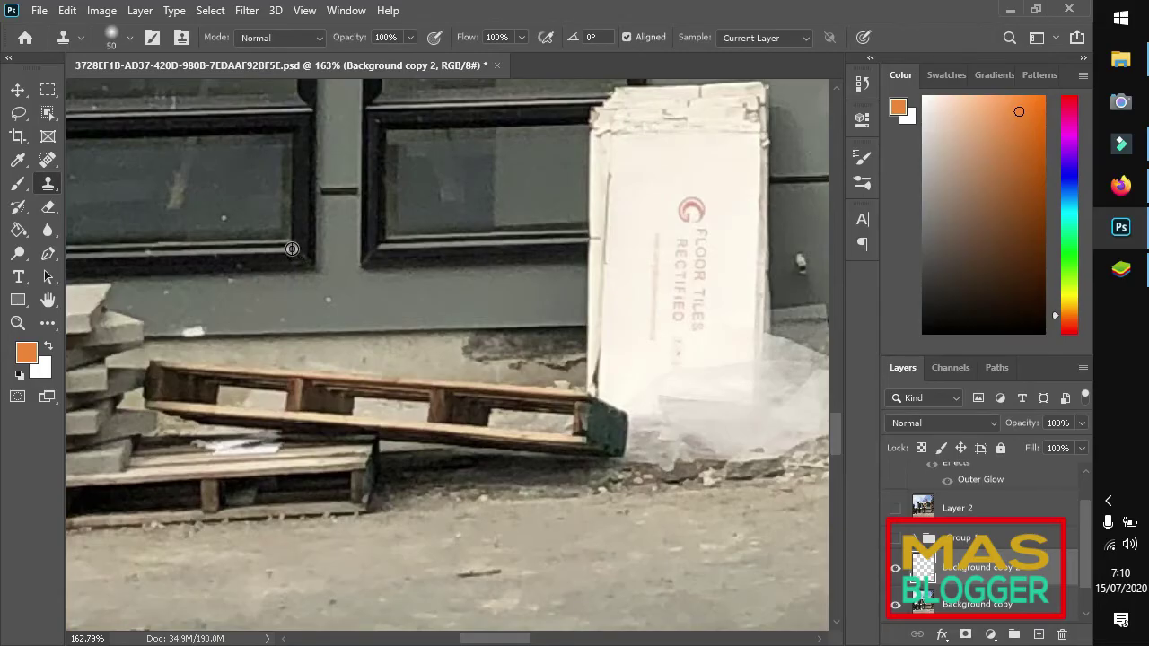
alt+click(291, 249)
Make the Background copy layer the active layer for editing
scroll(451, 228, down, 1)
scroll(451, 229, down, 1)
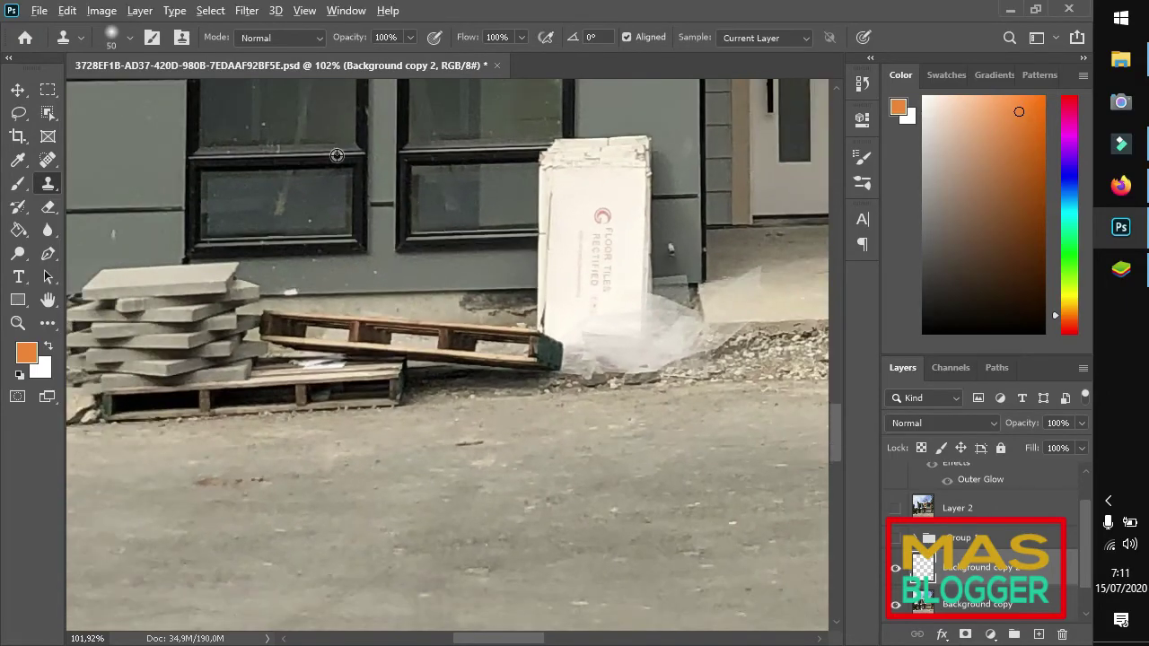
scroll(336, 155, up, 1)
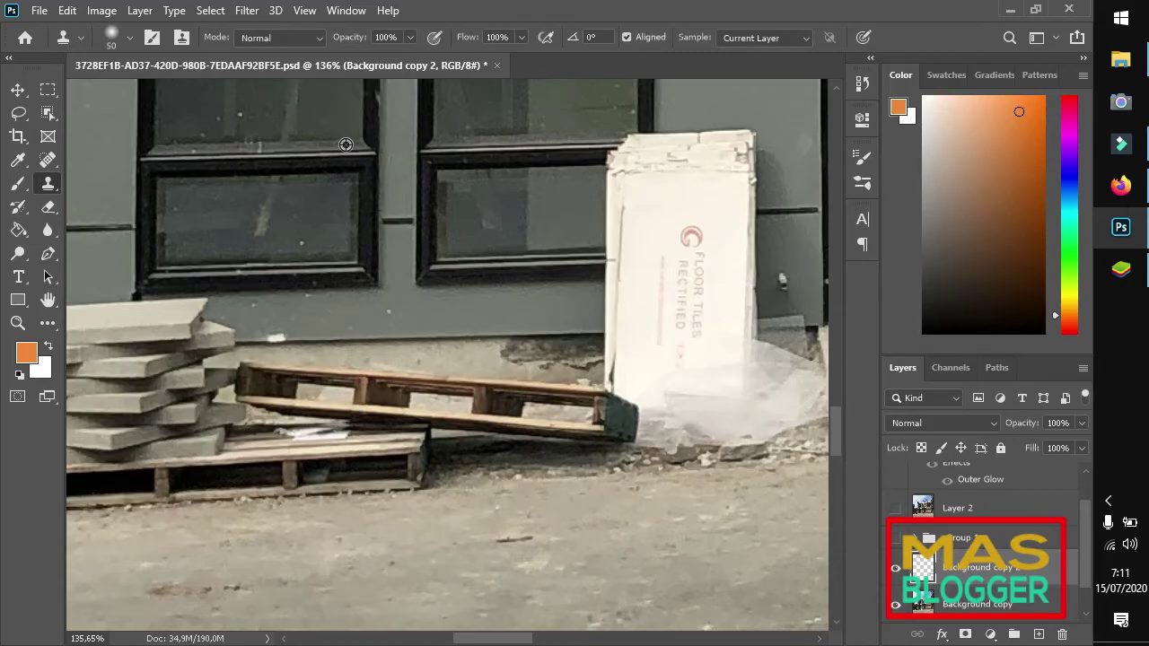
scroll(345, 145, up, 1)
scroll(344, 144, up, 1)
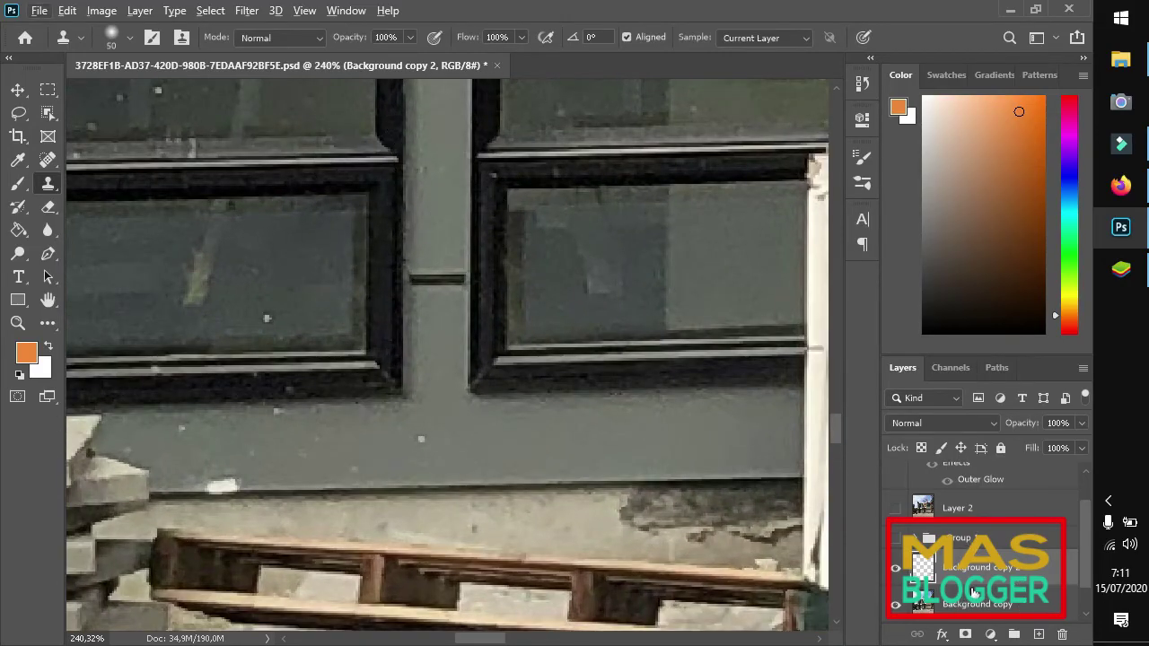
scroll(974, 593, down, 1)
click(1020, 564)
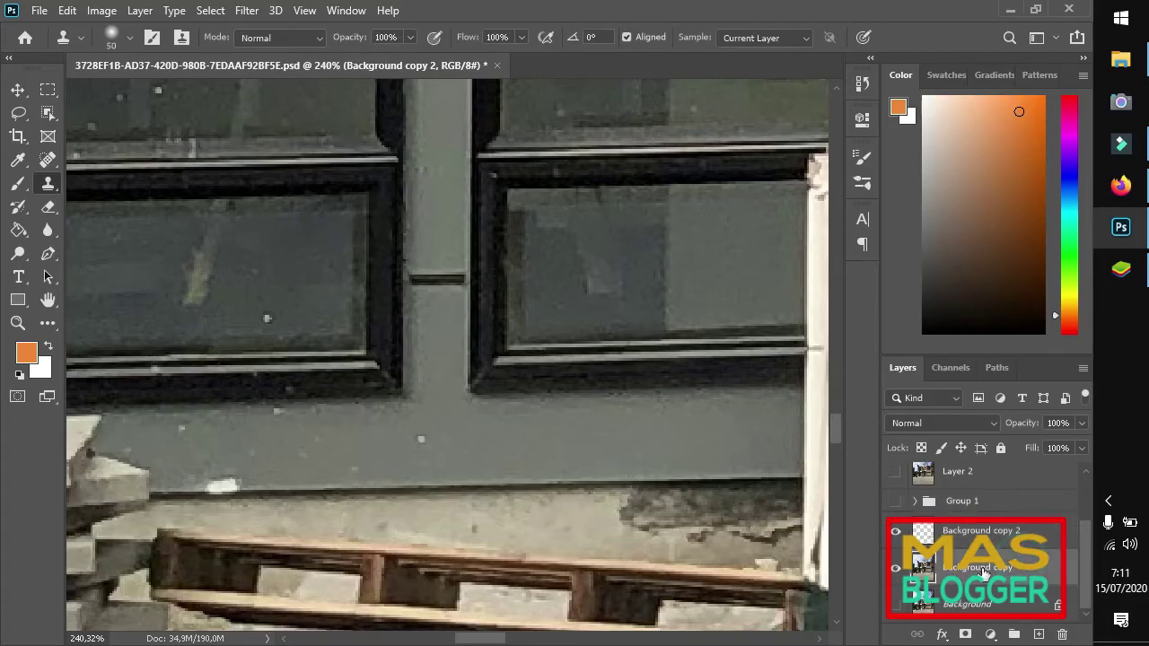
scroll(345, 306, up, 3)
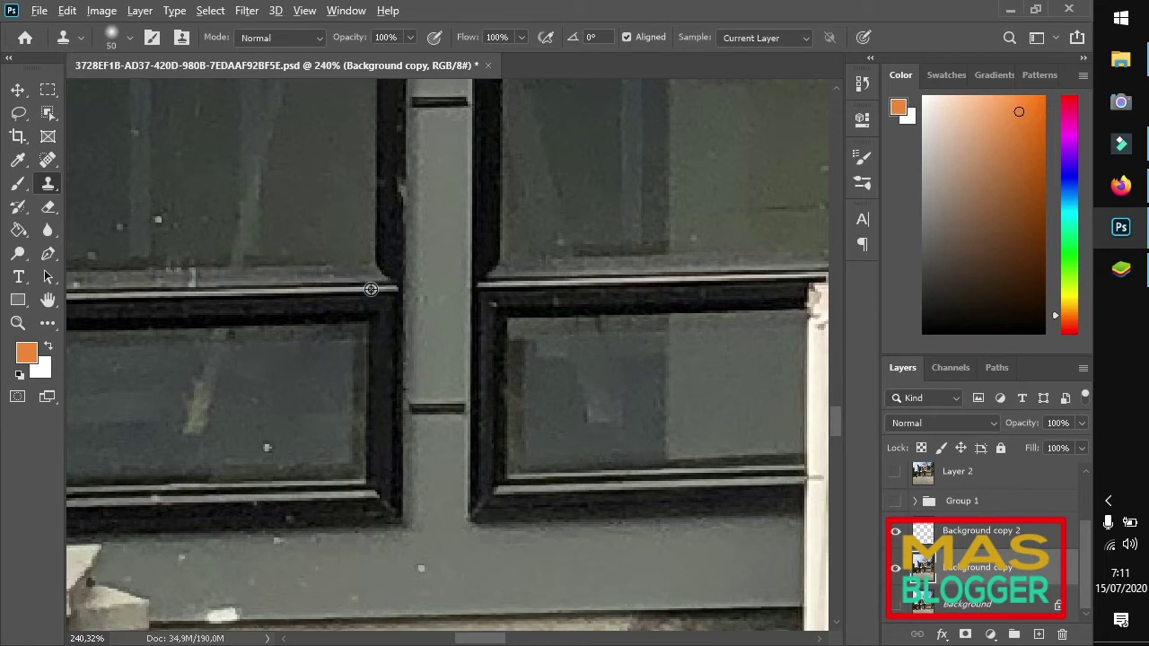
scroll(348, 323, down, 3)
scroll(348, 323, down, 2)
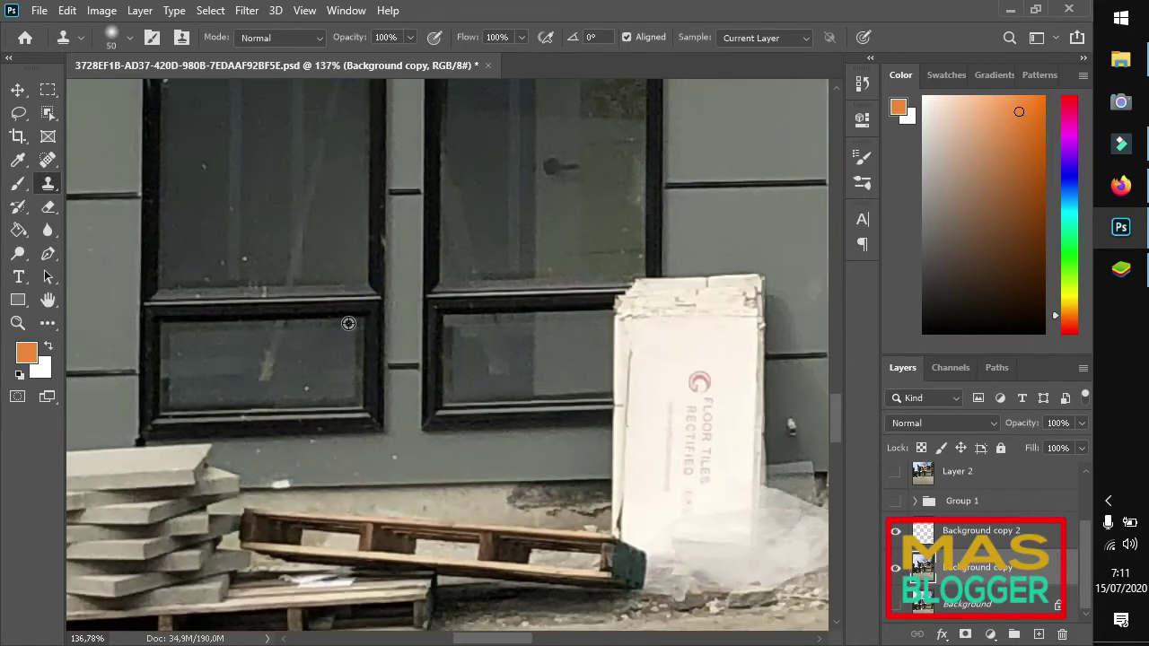
scroll(348, 323, up, 1)
scroll(348, 324, up, 2)
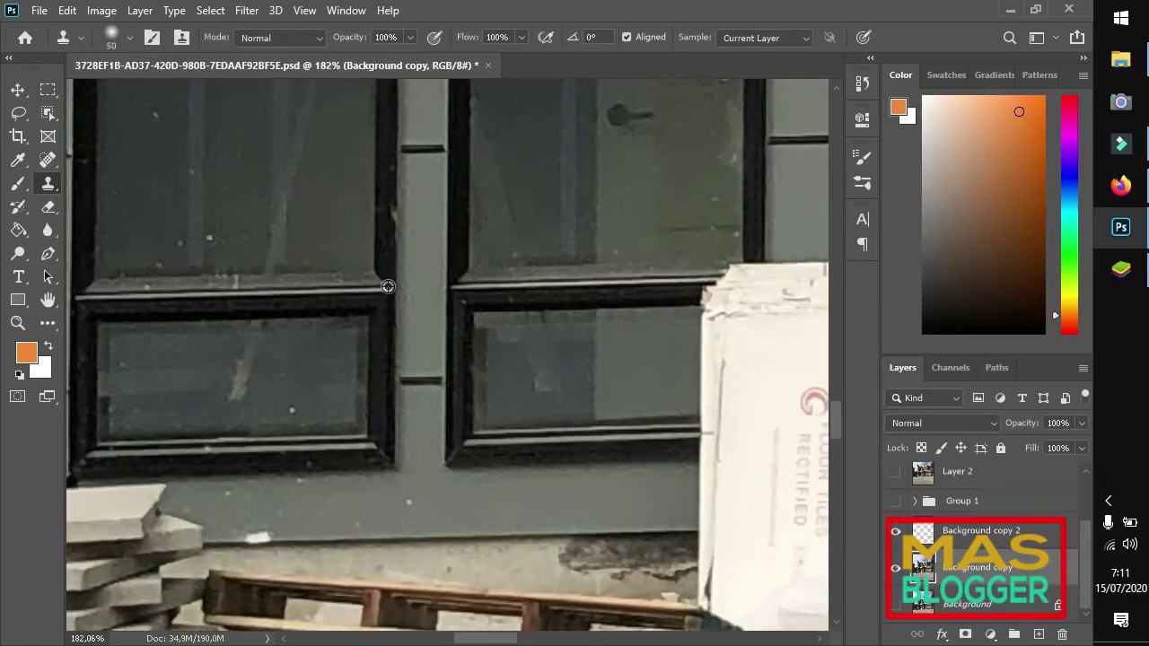
Paint the dark window frame and grey wall down over the floor-tiles box
drag(637, 287, 743, 277)
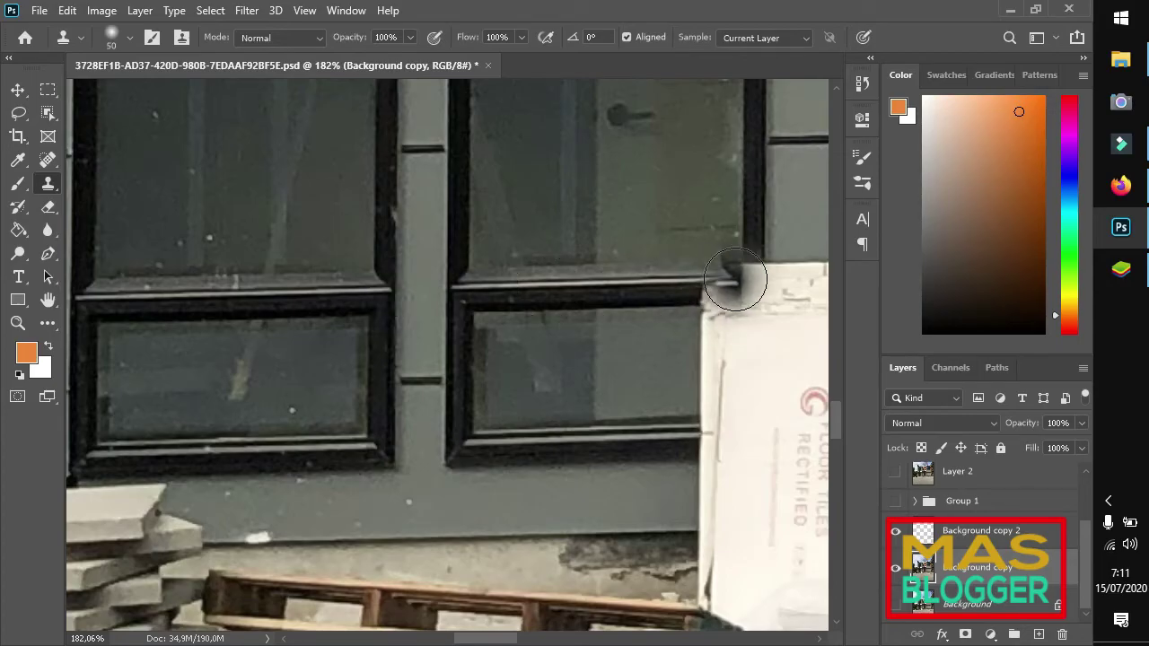
mouse_move(742, 277)
mouse_down()
mouse_move(755, 275)
mouse_move(731, 274)
mouse_move(743, 433)
mouse_move(684, 433)
mouse_move(709, 408)
mouse_move(723, 310)
mouse_move(782, 329)
mouse_move(798, 373)
mouse_move(792, 278)
mouse_move(800, 405)
mouse_move(777, 461)
mouse_move(718, 474)
mouse_move(742, 470)
mouse_move(681, 506)
mouse_move(798, 489)
mouse_move(794, 507)
mouse_move(720, 512)
mouse_up()
scroll(449, 430, down, 2)
scroll(436, 429, down, 2)
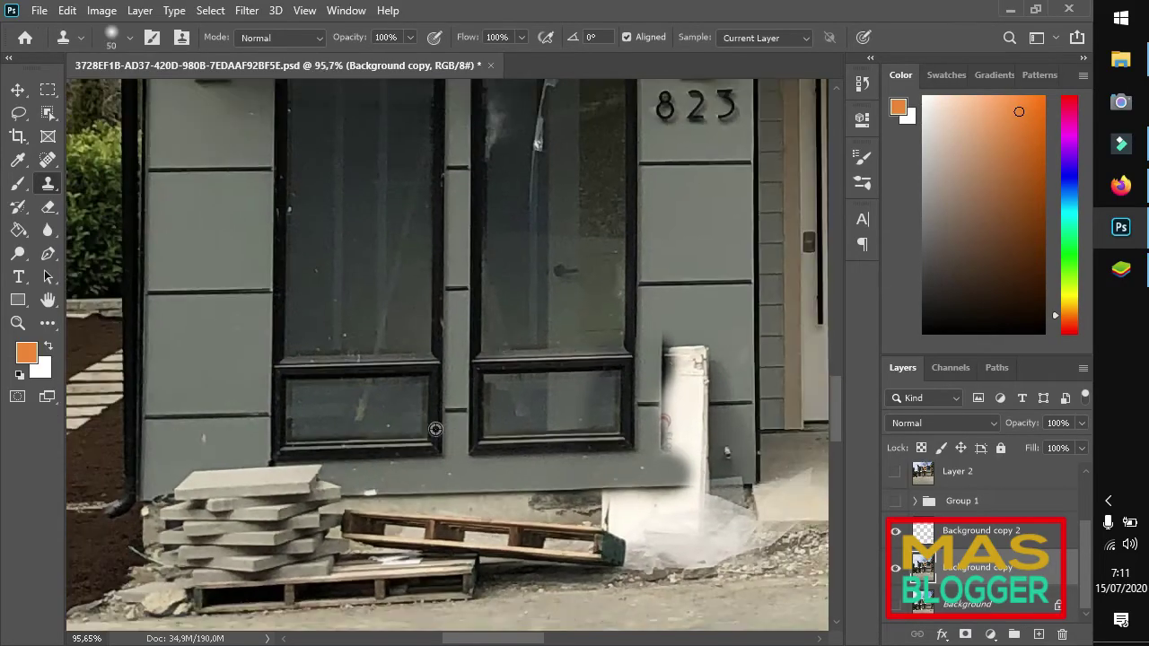
scroll(685, 478, up, 1)
scroll(684, 478, up, 1)
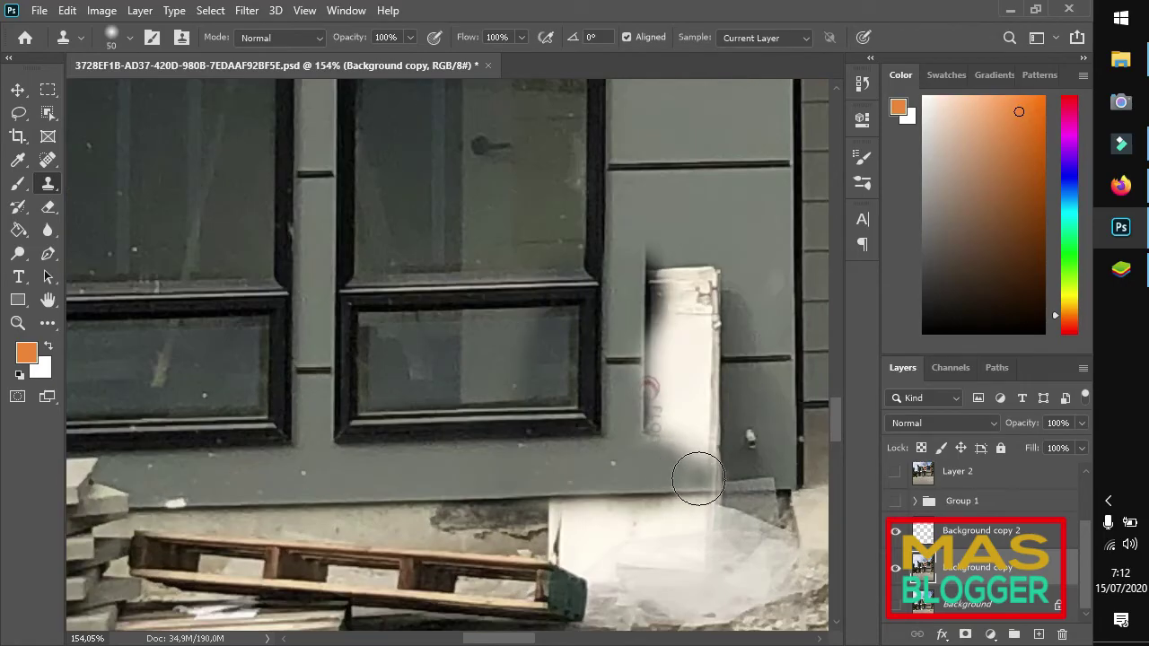
drag(698, 480, 668, 469)
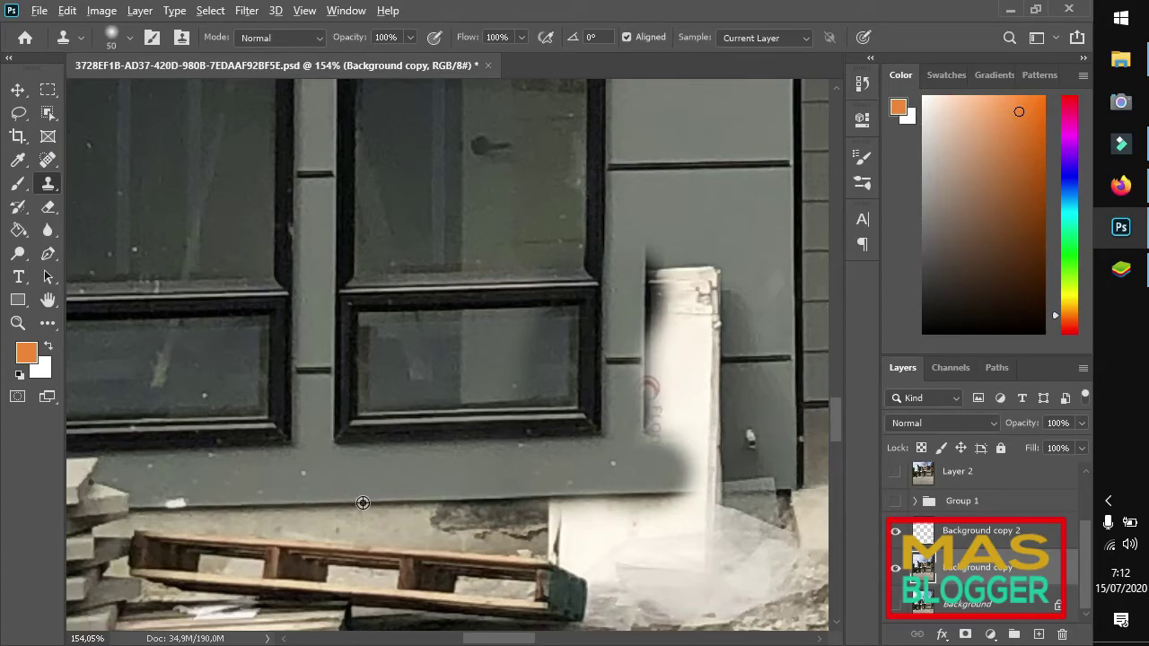
Resample at the wall base and extend the dark base edge across the white area
alt+click(357, 503)
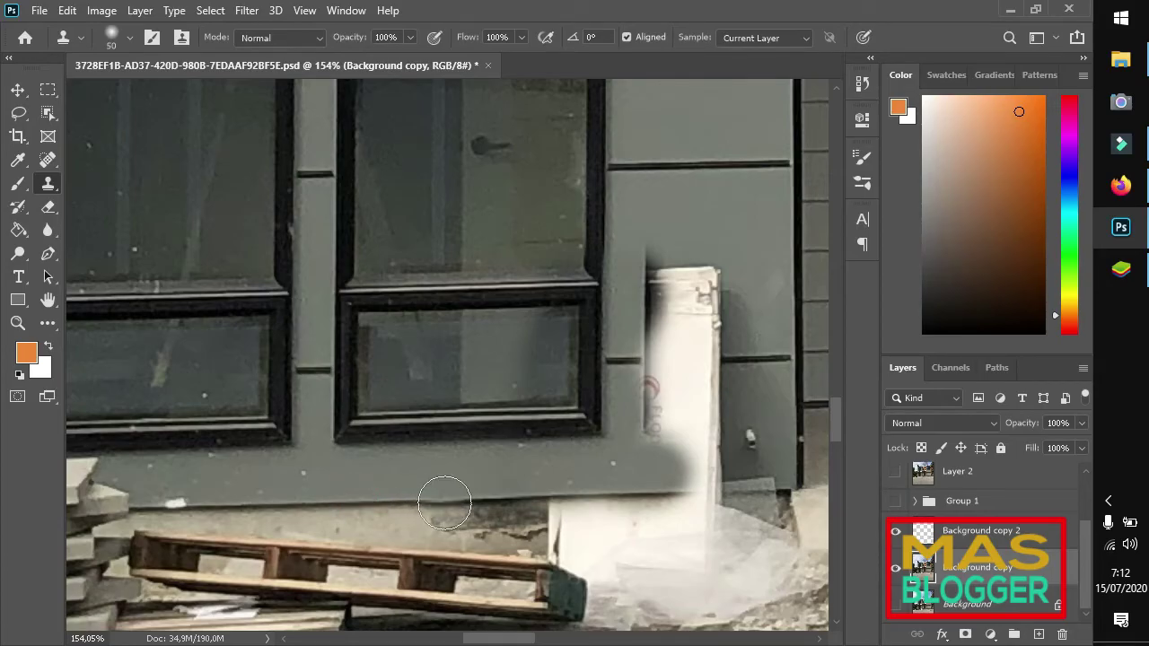
mouse_move(446, 499)
mouse_down()
mouse_move(549, 508)
mouse_move(520, 495)
mouse_move(449, 516)
mouse_up()
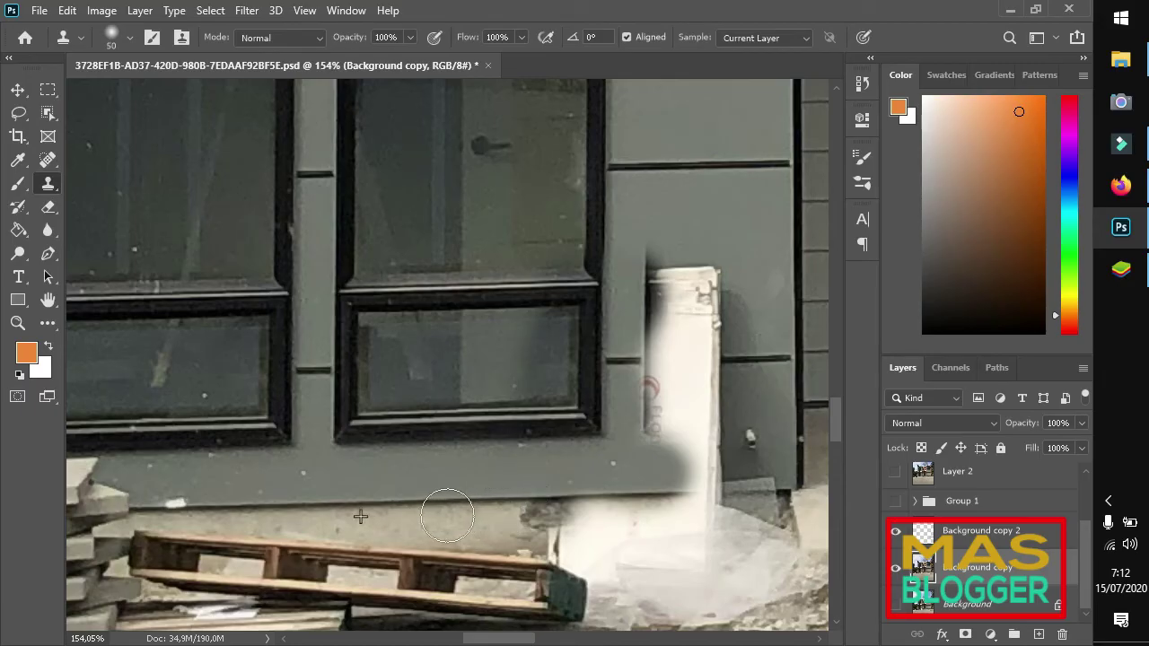
alt+click(393, 504)
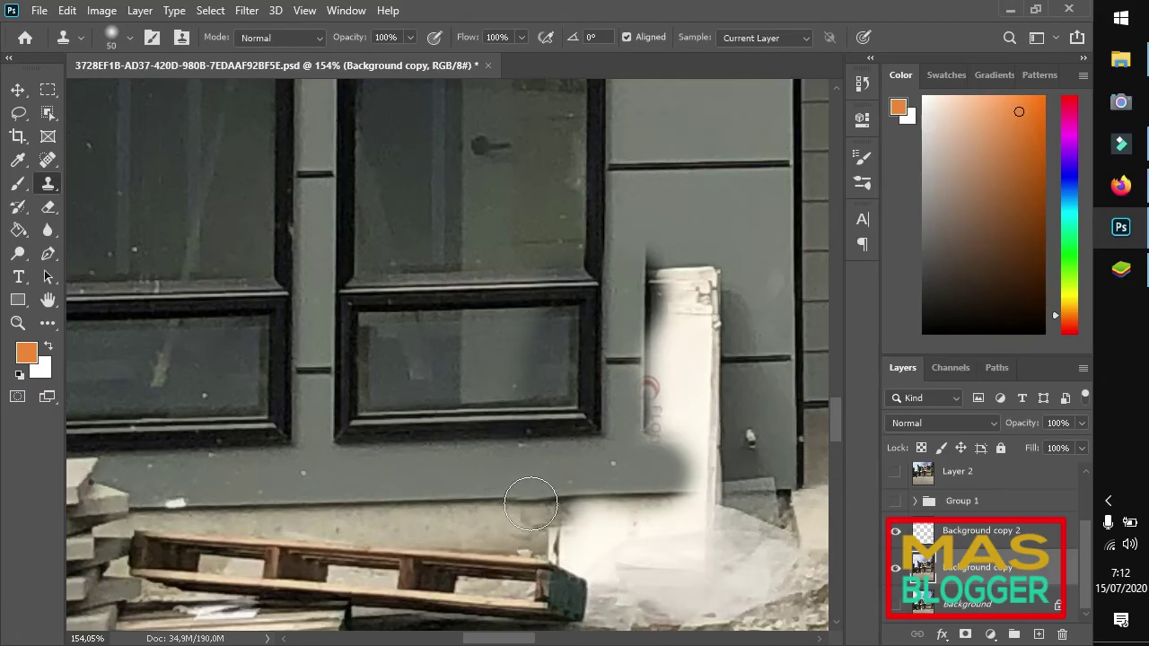
drag(530, 504, 691, 505)
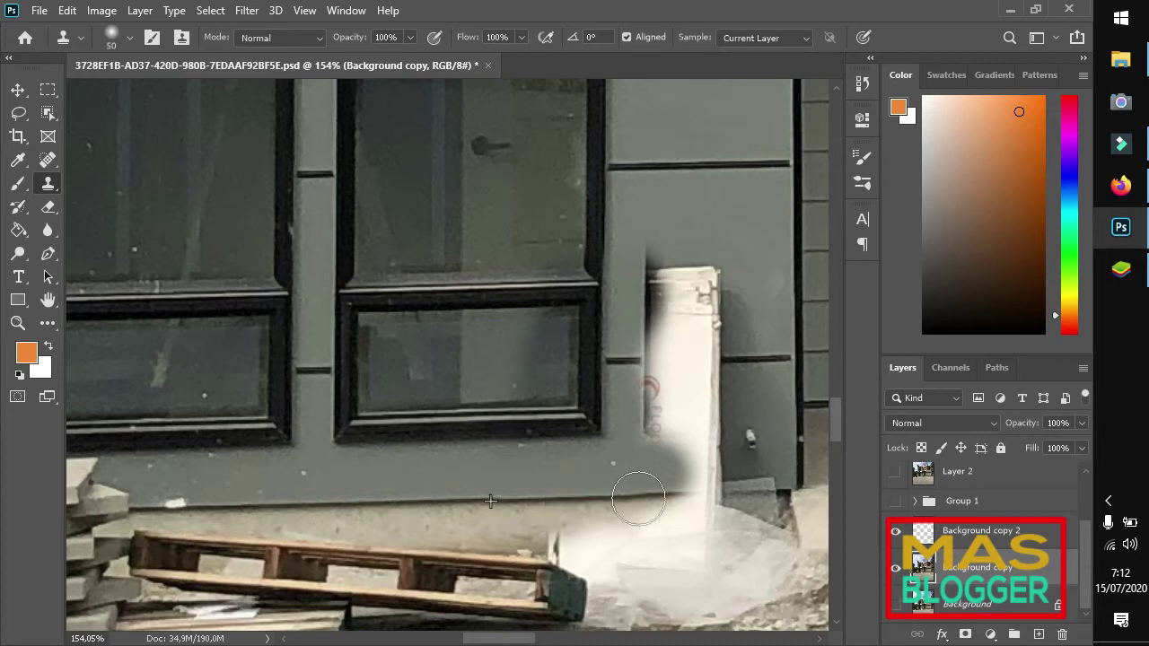
drag(692, 505, 727, 508)
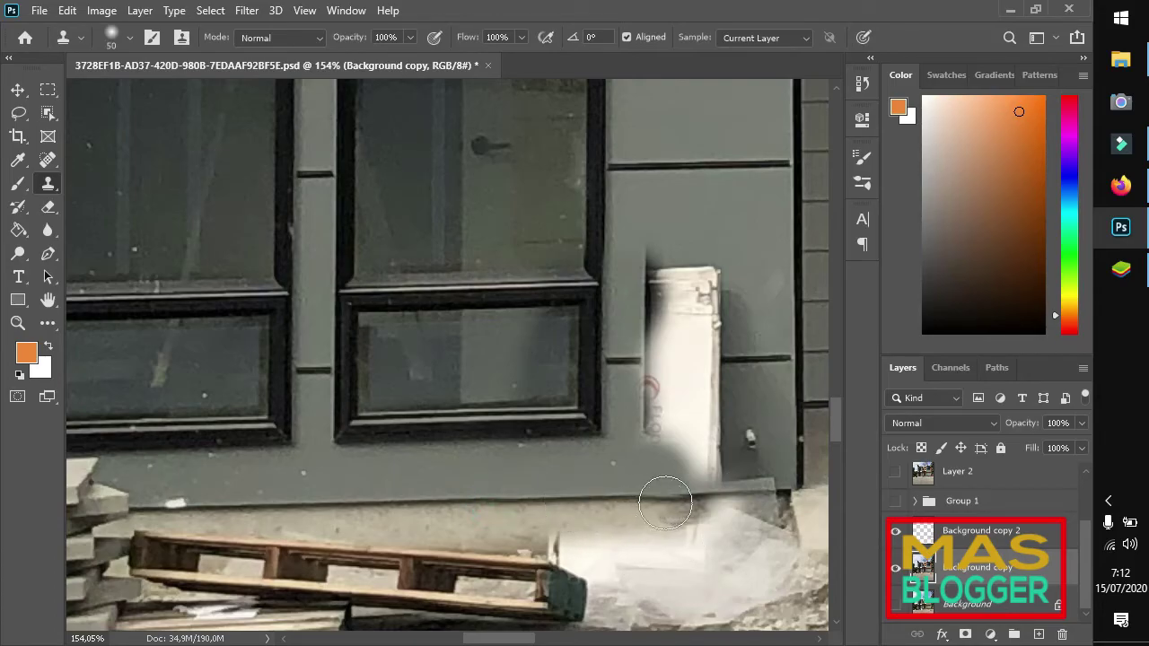
drag(667, 500, 769, 474)
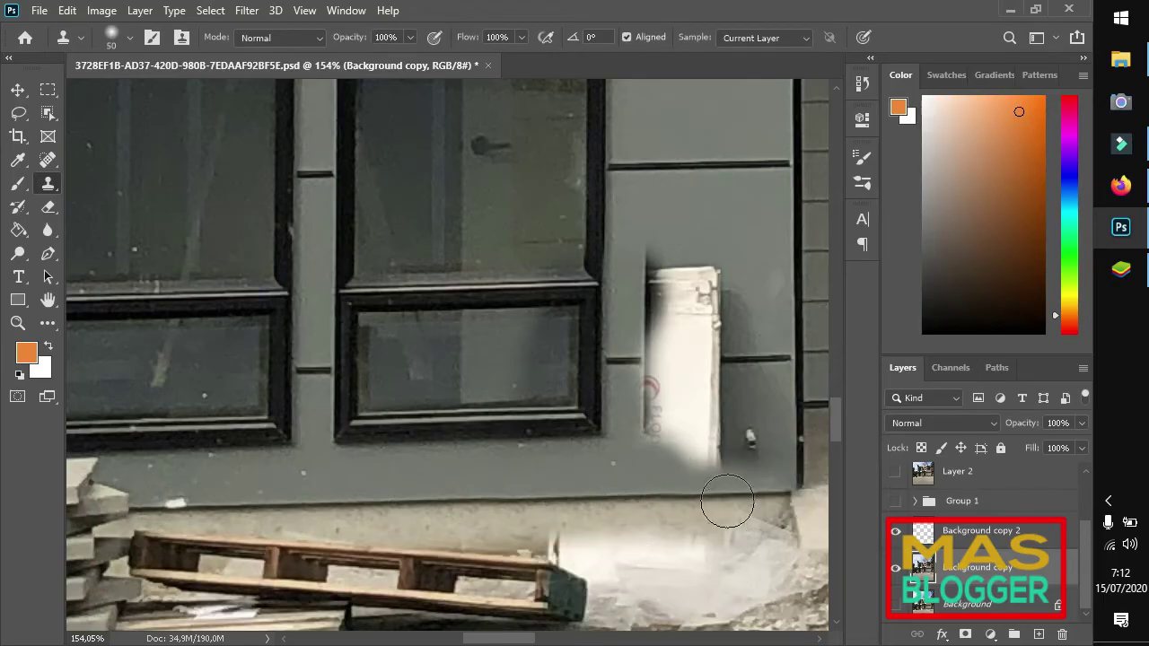
Sample the upper wall panel line and paint grey siding over the white board
scroll(728, 403, up, 2)
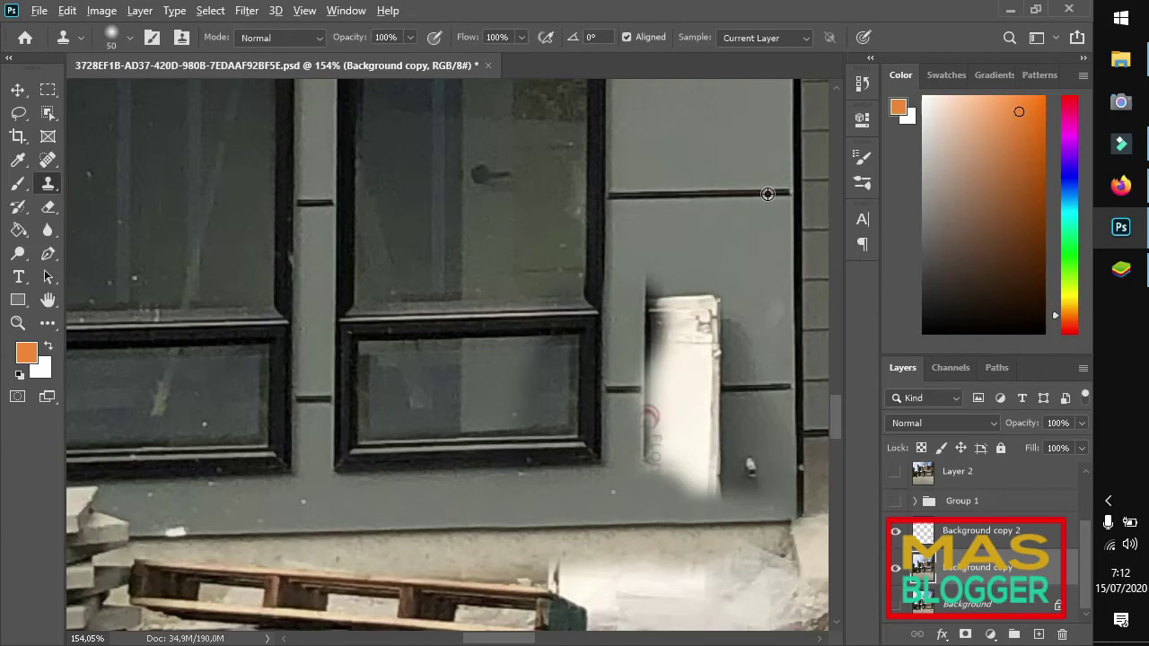
alt+click(768, 194)
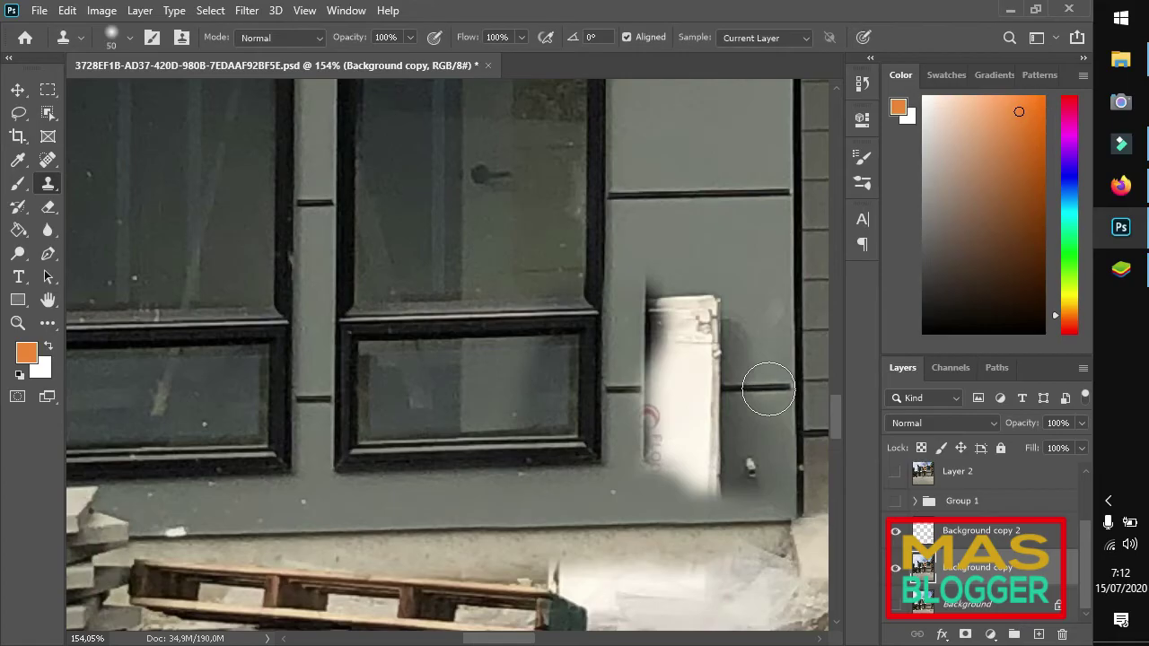
mouse_move(767, 388)
mouse_down()
mouse_move(713, 384)
mouse_move(659, 308)
mouse_move(725, 305)
mouse_up()
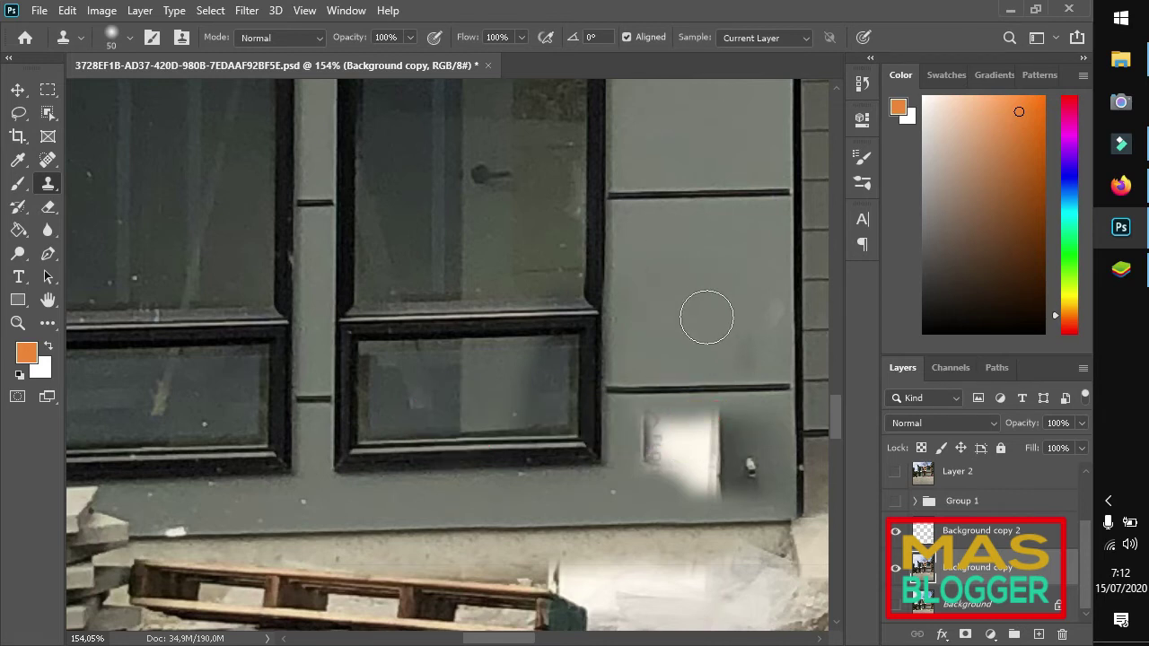
mouse_move(705, 461)
mouse_down()
mouse_move(692, 469)
mouse_move(751, 470)
mouse_move(698, 473)
mouse_move(744, 436)
mouse_move(654, 429)
mouse_move(649, 441)
mouse_move(676, 454)
mouse_move(745, 471)
mouse_move(749, 449)
mouse_move(651, 443)
mouse_move(628, 482)
mouse_move(745, 465)
mouse_move(649, 436)
mouse_move(730, 436)
mouse_move(696, 429)
mouse_move(722, 445)
mouse_up()
scroll(661, 407, down, 2)
scroll(543, 388, down, 1)
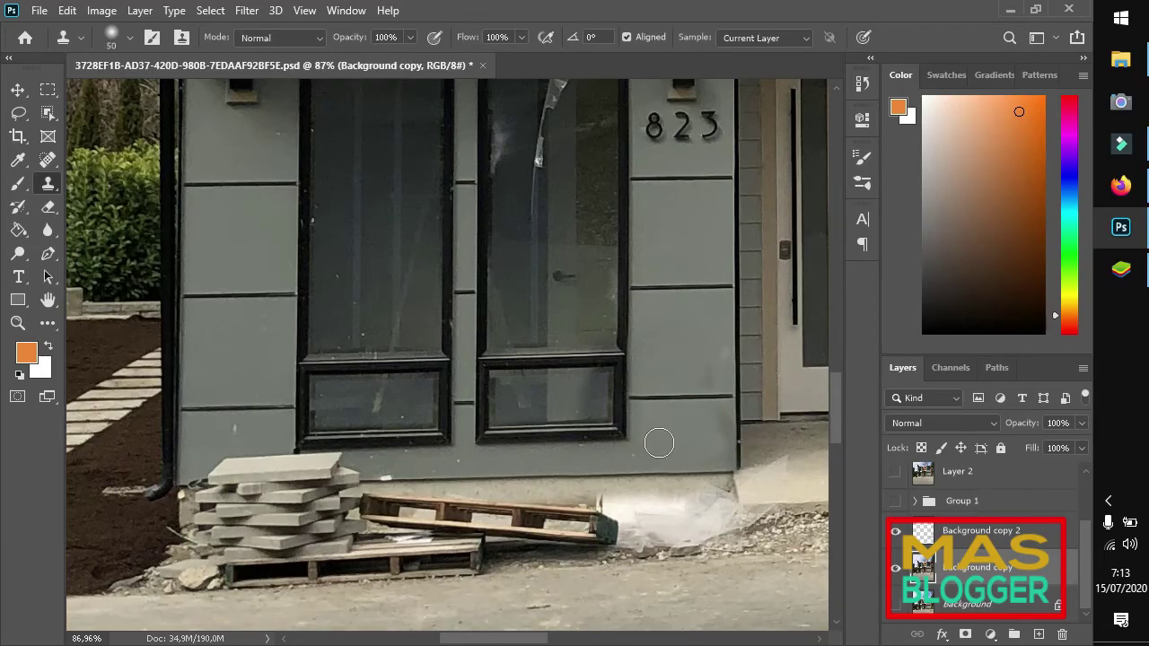
Clean the dark smudge and white streaks beside and right of the pallet
scroll(658, 443, up, 2)
scroll(559, 441, down, 3)
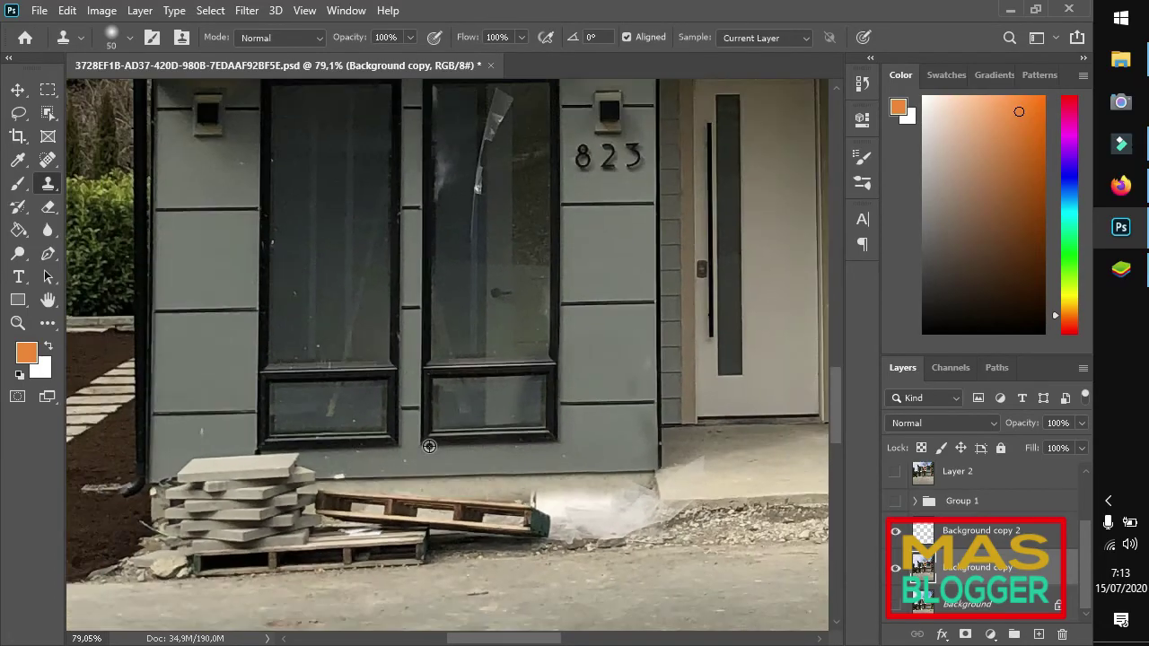
click(474, 492)
scroll(480, 492, up, 3)
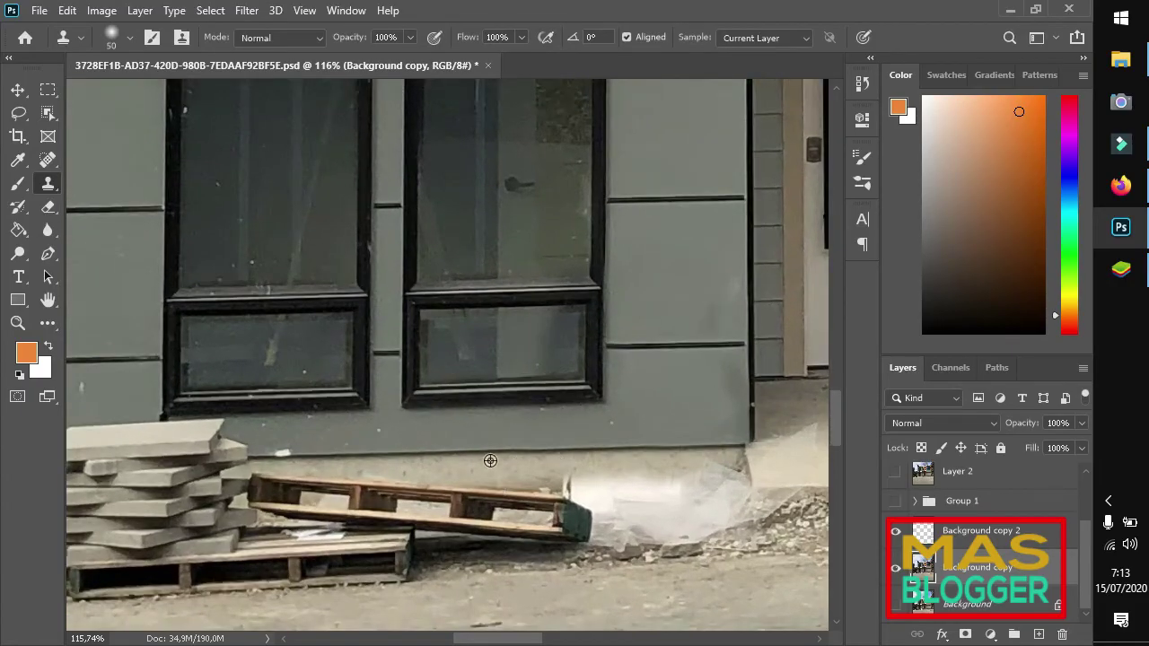
scroll(466, 462, up, 1)
scroll(521, 473, up, 1)
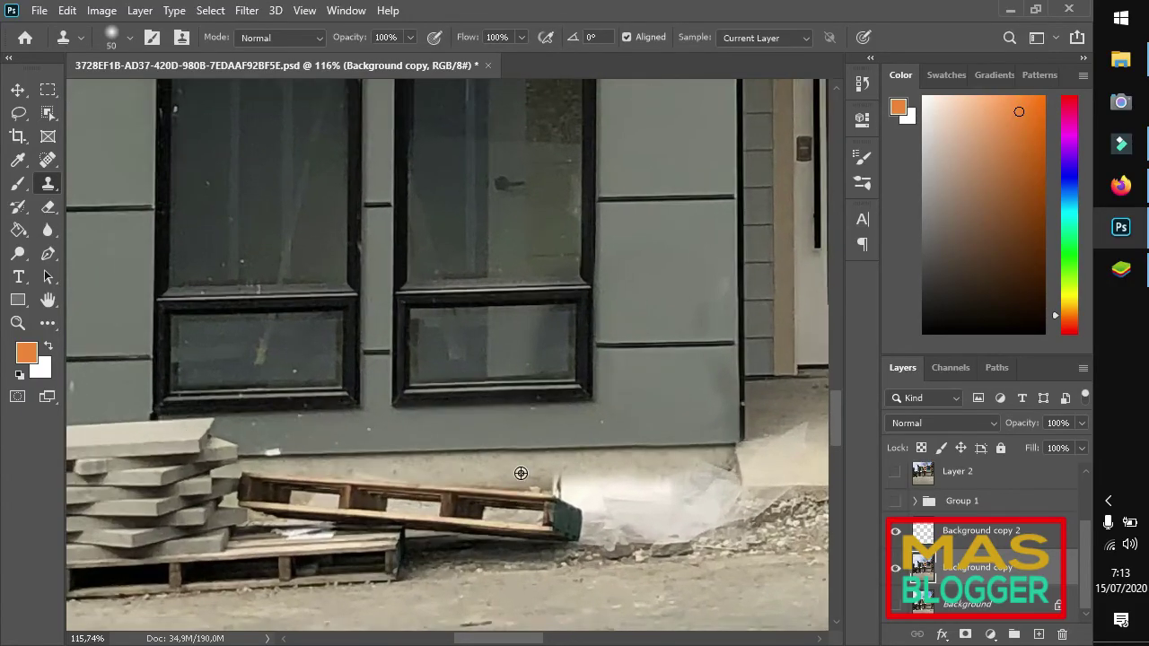
scroll(520, 473, up, 2)
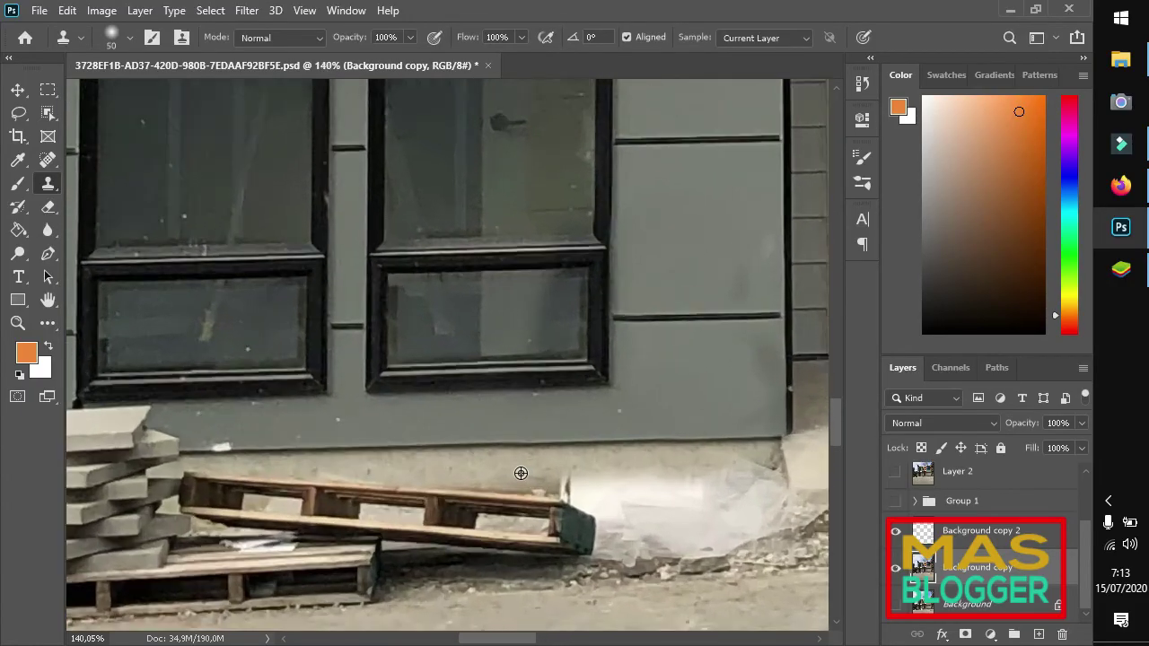
alt+click(445, 467)
drag(579, 474, 560, 483)
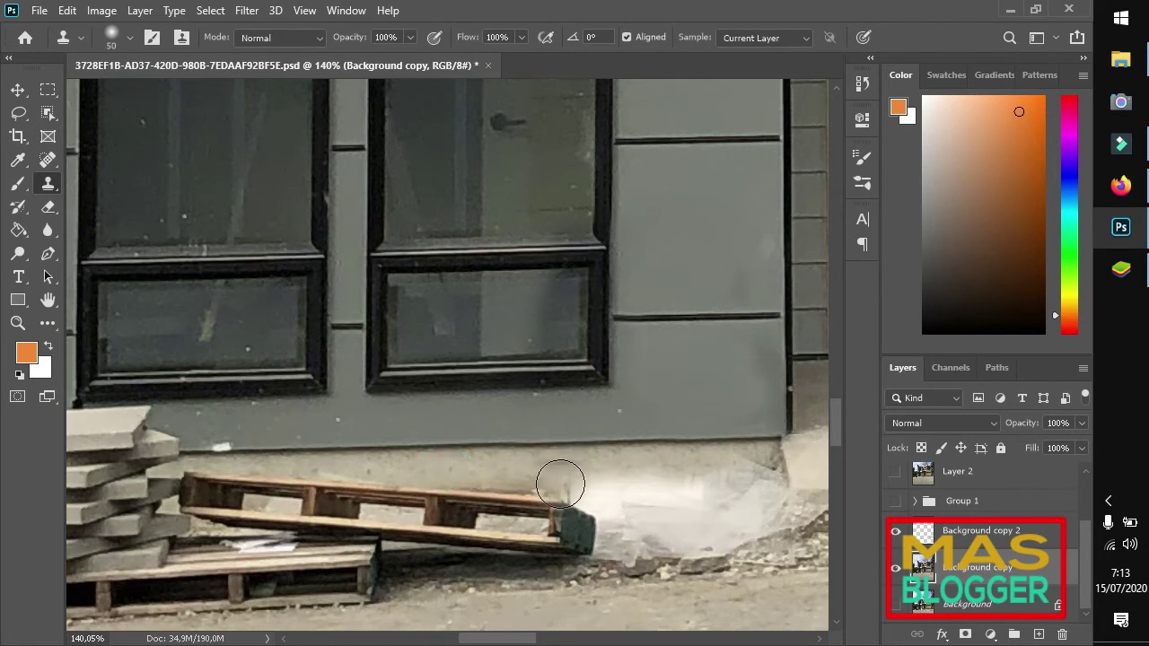
drag(565, 471, 697, 474)
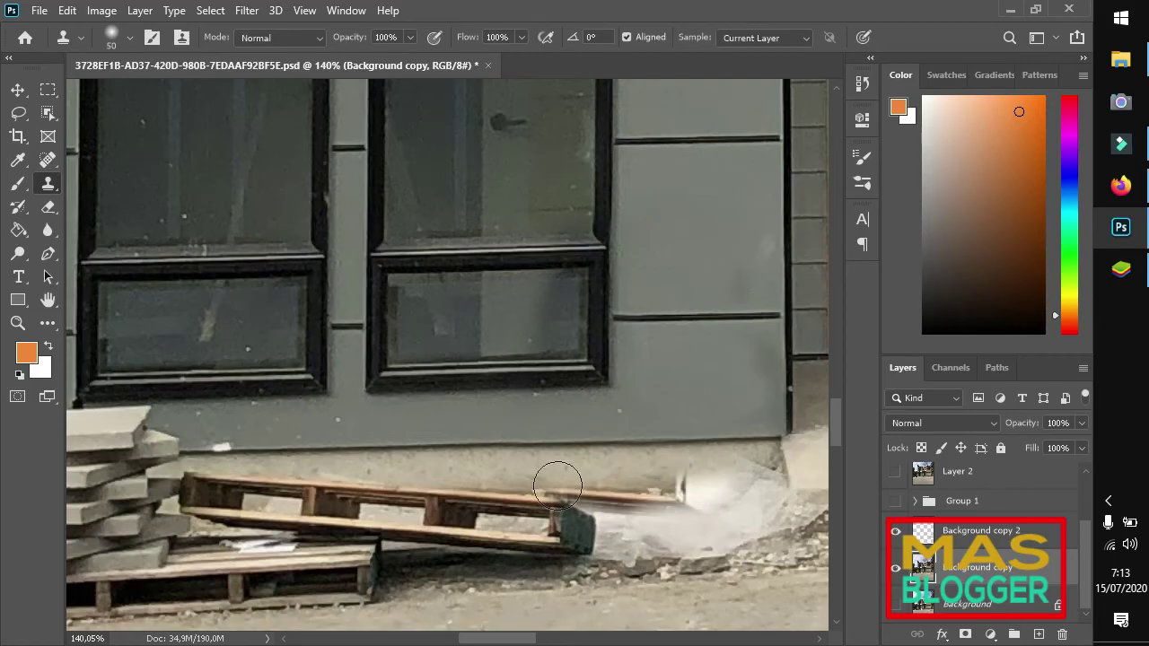
Paint over the pallet end and surrounding gravel
scroll(367, 485, down, 2)
scroll(803, 541, down, 2)
scroll(728, 523, up, 2)
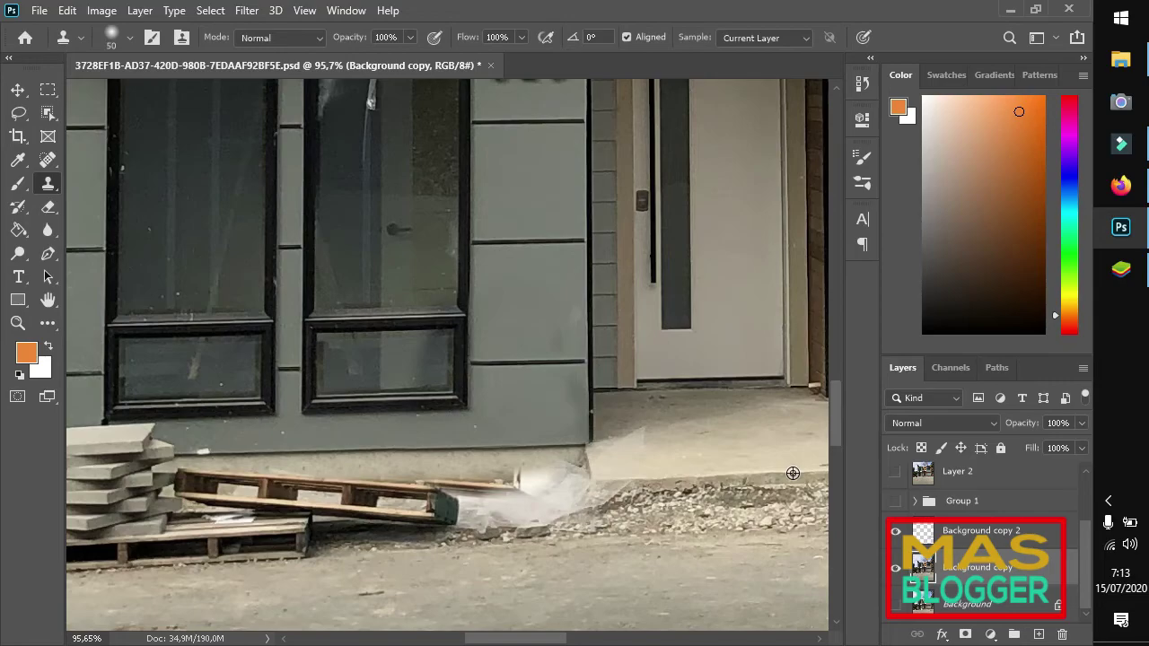
mouse_move(530, 499)
mouse_down()
mouse_move(566, 490)
mouse_move(574, 501)
mouse_move(574, 479)
mouse_move(515, 479)
mouse_move(559, 511)
mouse_move(446, 514)
mouse_move(453, 505)
mouse_move(404, 498)
mouse_move(355, 510)
mouse_move(390, 516)
mouse_up()
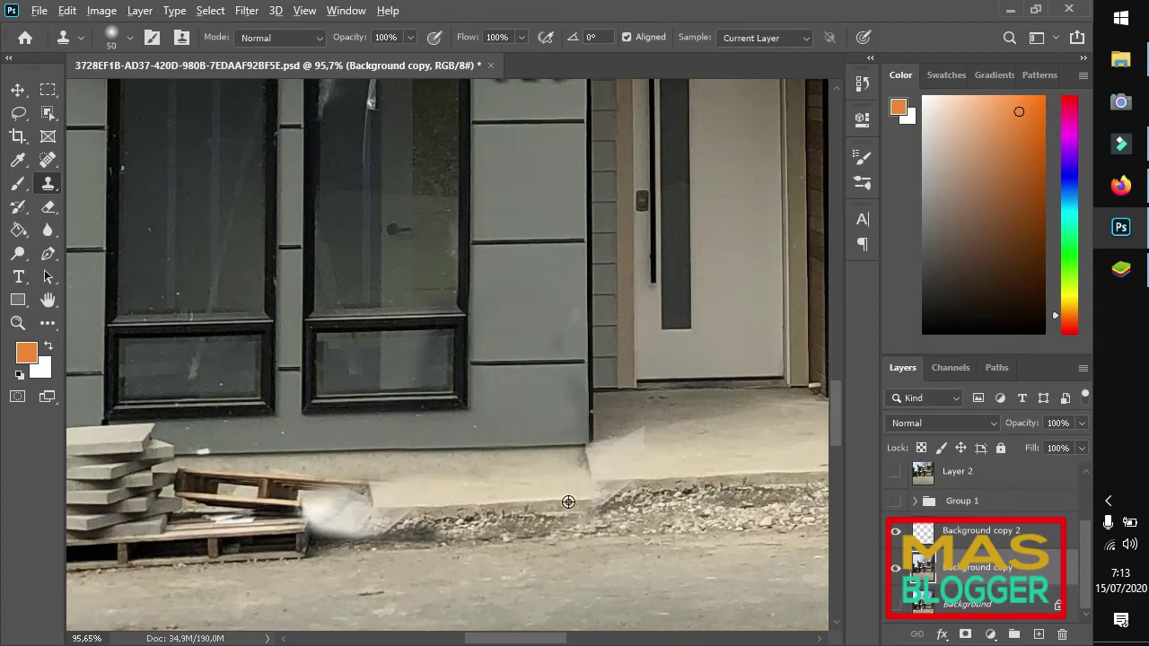
scroll(566, 503, down, 2)
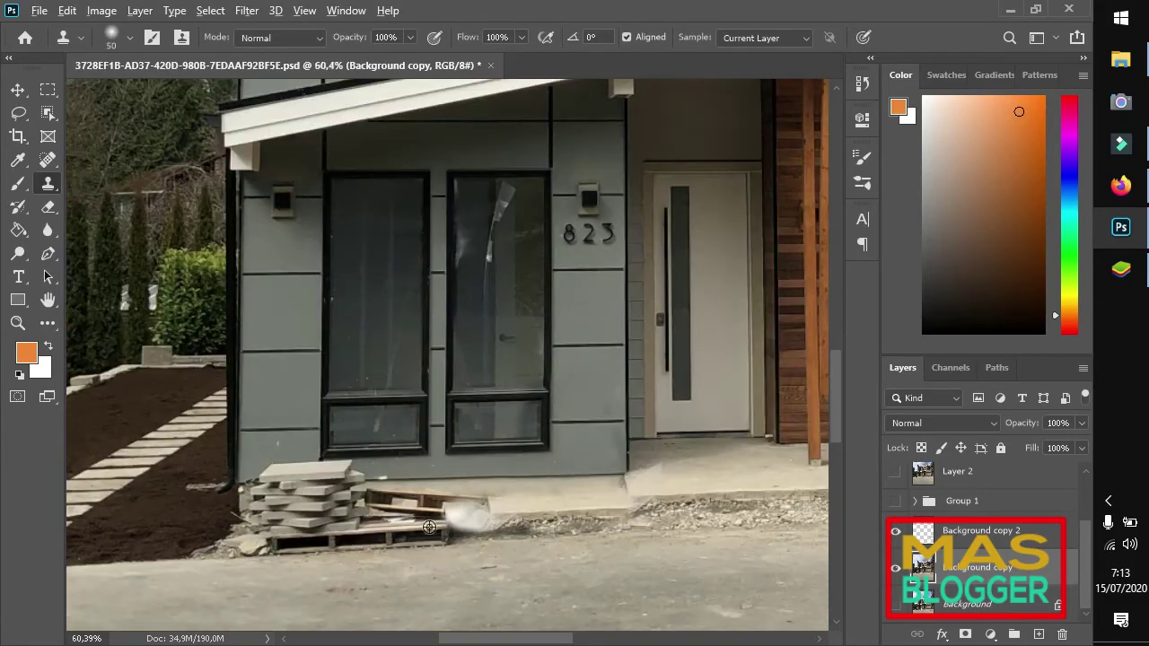
scroll(529, 511, down, 2)
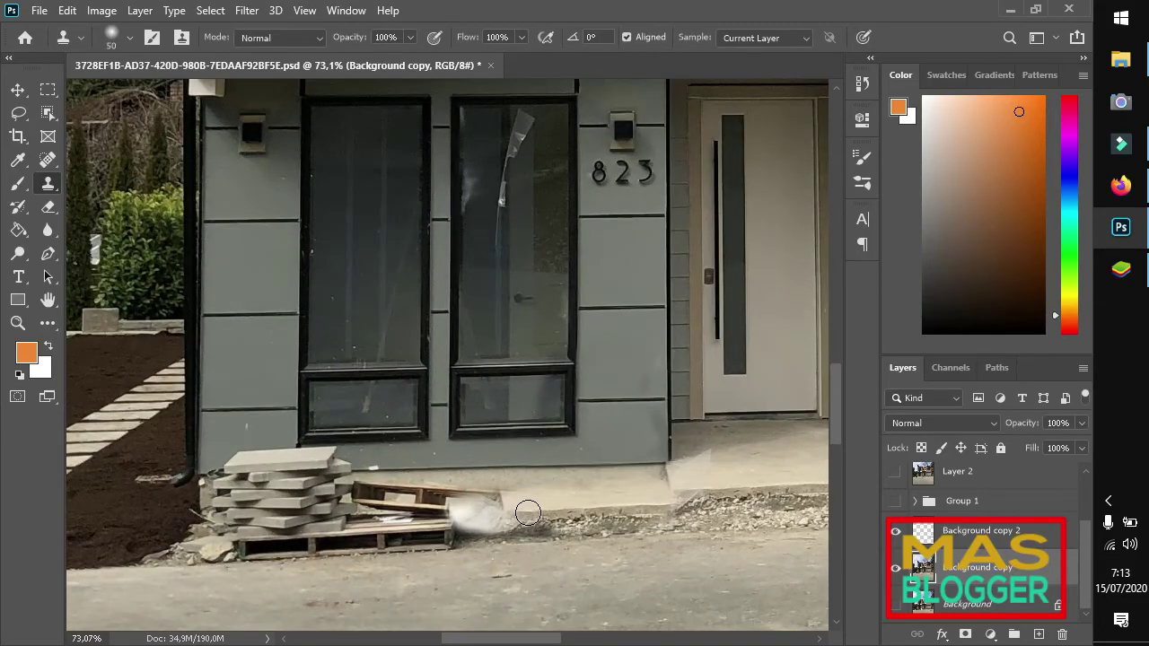
drag(527, 512, 439, 522)
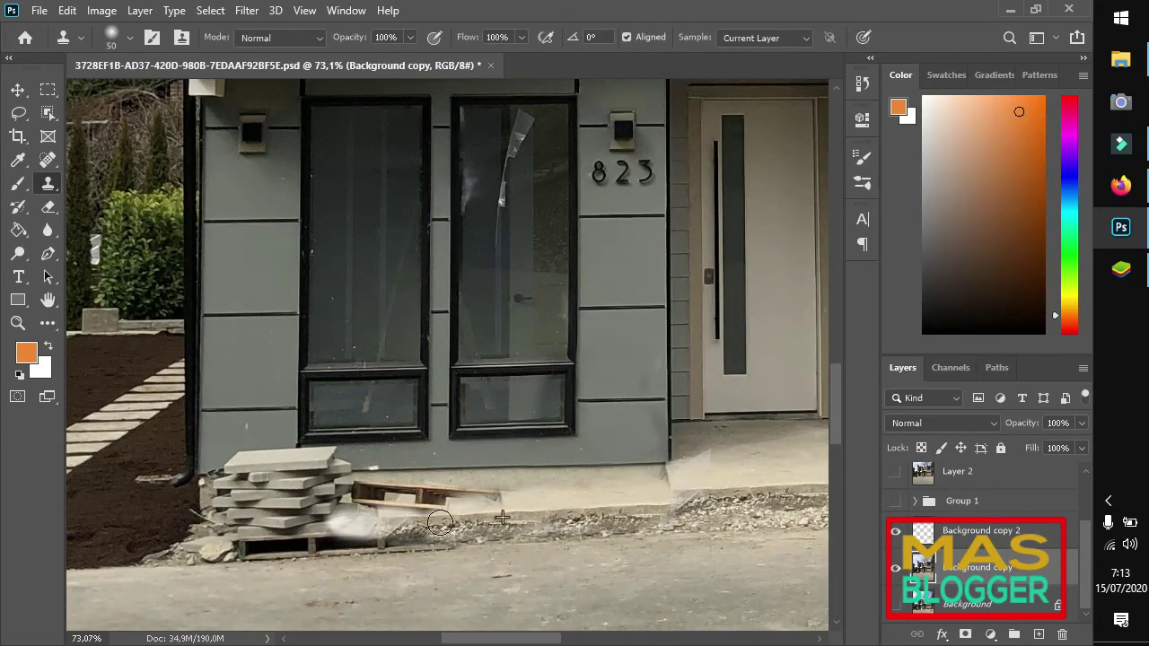
Resample to cover the remaining pallet end, wooden plank, and smudge by the stone stack
alt+click(634, 507)
drag(500, 500, 488, 494)
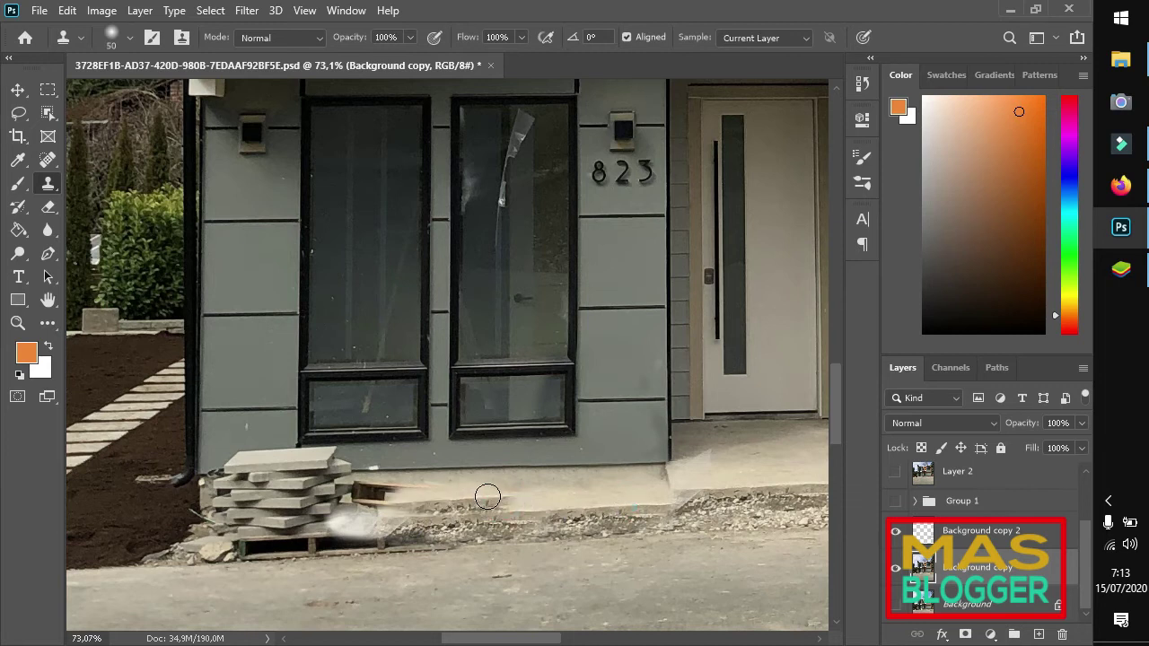
scroll(487, 498, up, 2)
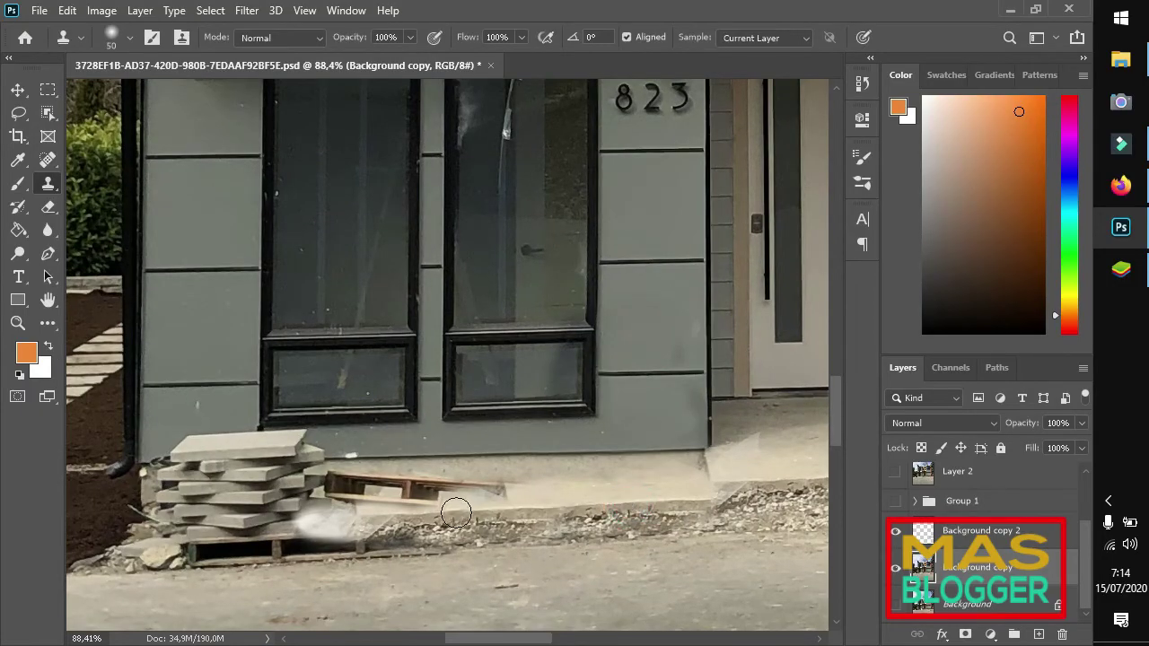
mouse_move(455, 514)
mouse_down()
mouse_move(506, 502)
mouse_move(502, 484)
mouse_move(333, 491)
mouse_move(390, 500)
mouse_move(353, 484)
mouse_move(492, 488)
mouse_up()
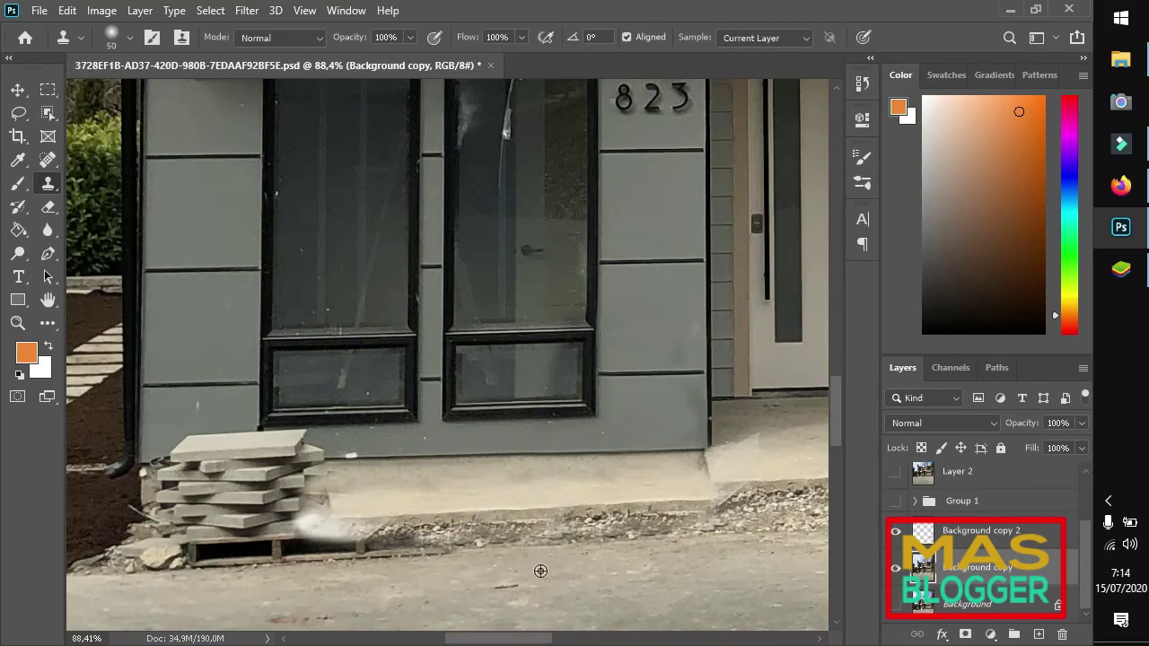
alt+click(559, 508)
click(329, 521)
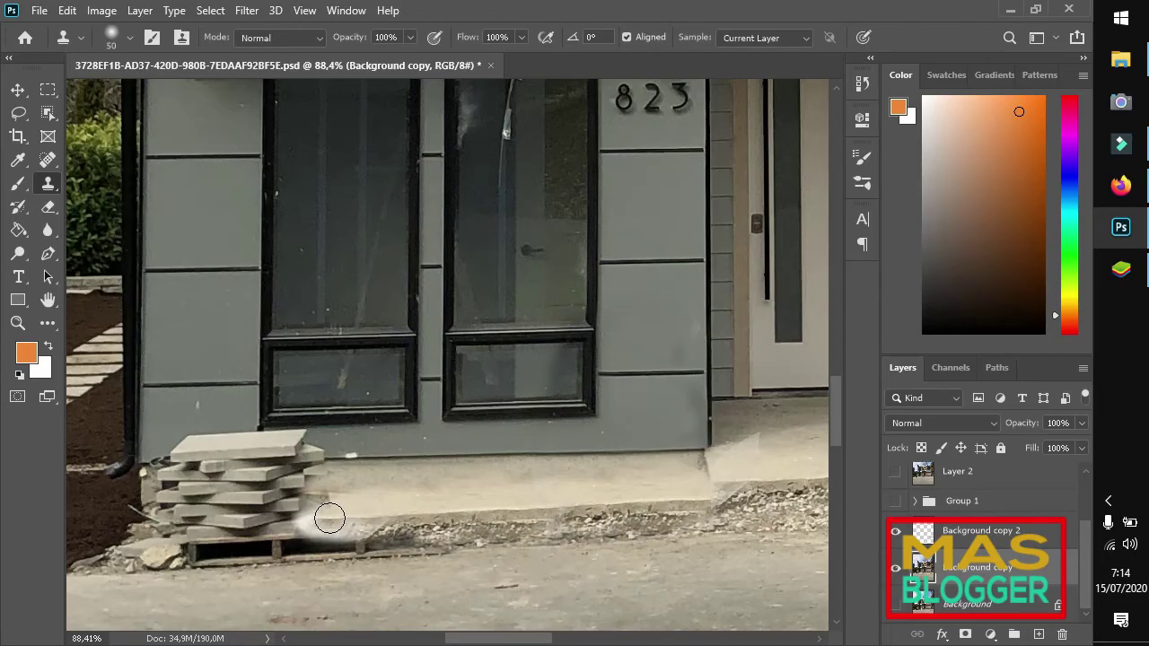
mouse_move(330, 518)
mouse_down()
mouse_move(331, 541)
mouse_move(443, 525)
mouse_up()
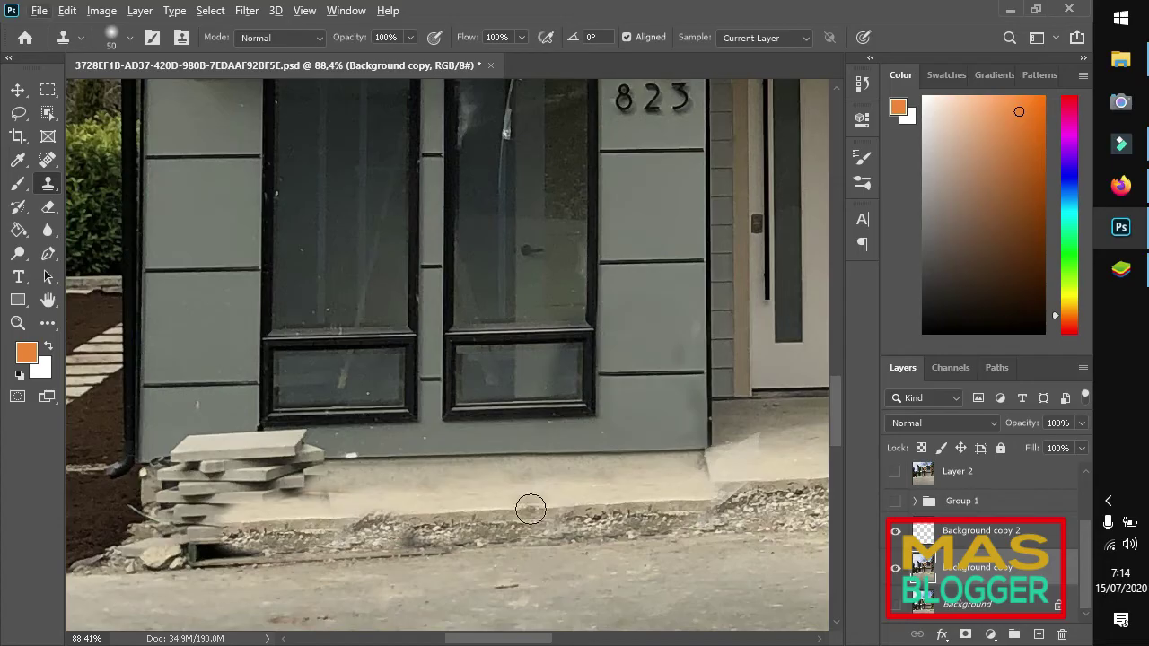
Undo the bad stroke, then paint curb texture over the smudge and lighten the pallet shadow
key(ctrl+z)
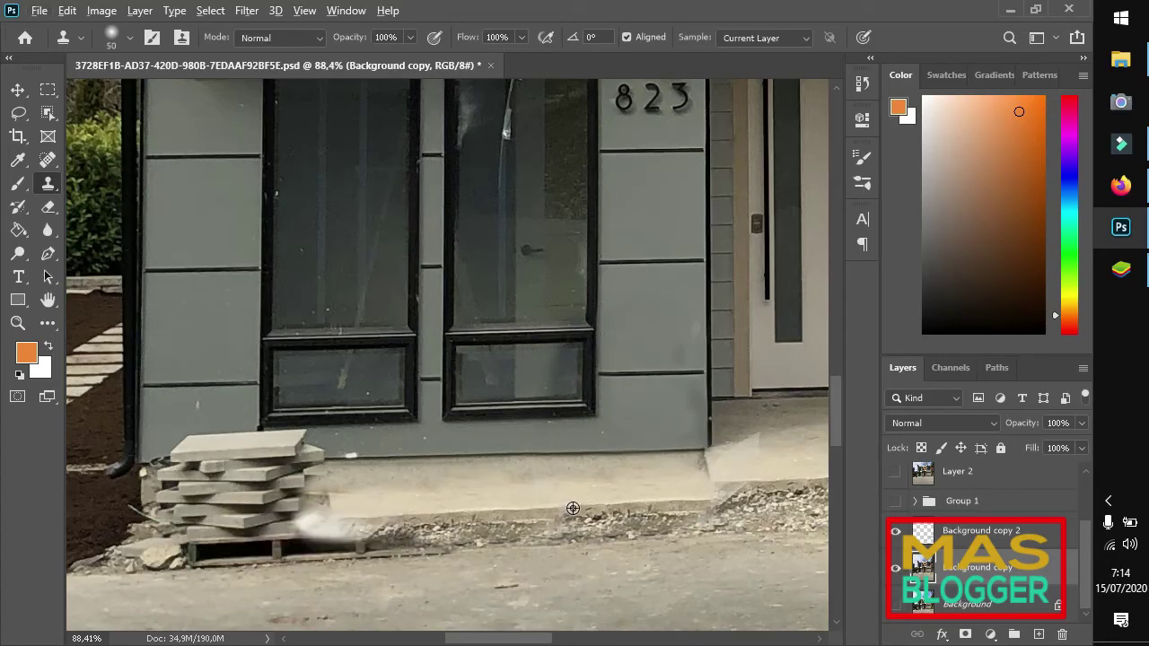
alt+click(577, 505)
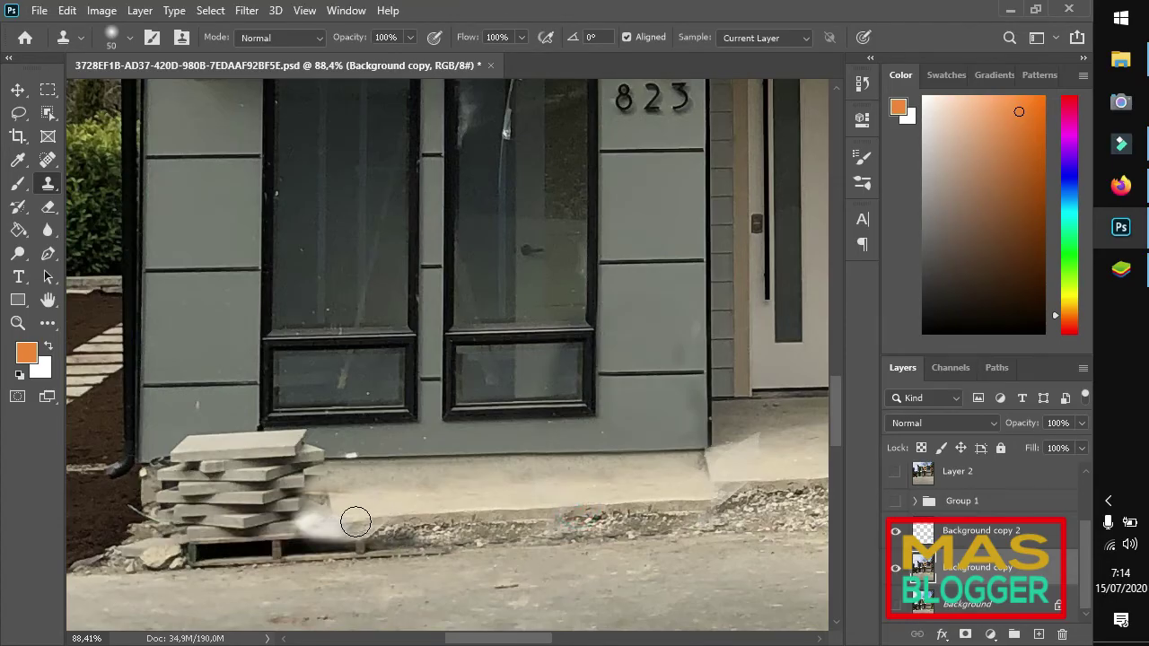
drag(358, 518, 390, 535)
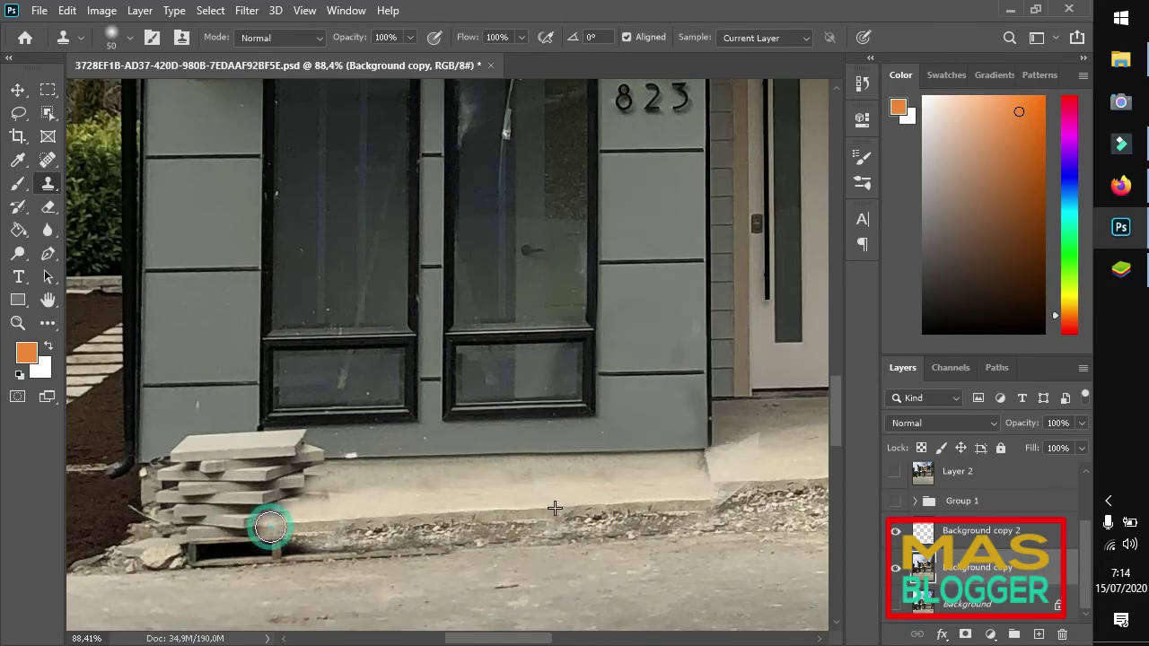
mouse_move(270, 528)
mouse_down()
mouse_move(222, 528)
mouse_move(302, 527)
mouse_move(167, 529)
mouse_move(213, 532)
mouse_move(238, 552)
mouse_move(355, 548)
mouse_move(108, 552)
mouse_move(156, 550)
mouse_up()
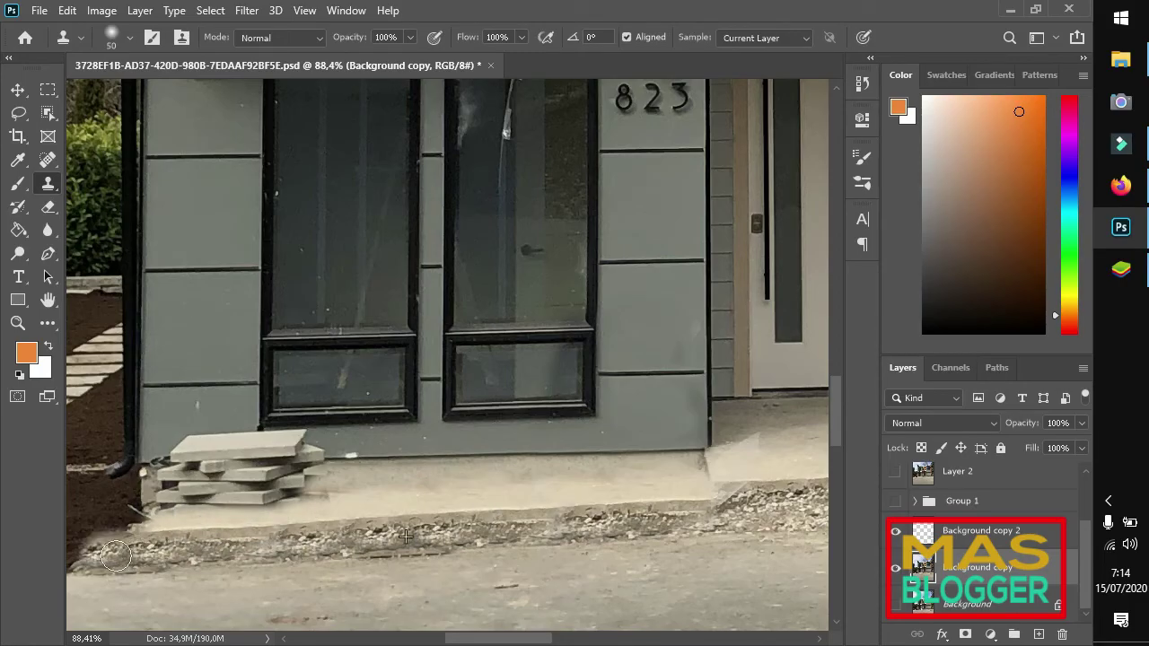
Clone clean wall texture over the top stone slab and the patch above it
scroll(532, 516, down, 3)
scroll(323, 524, up, 2)
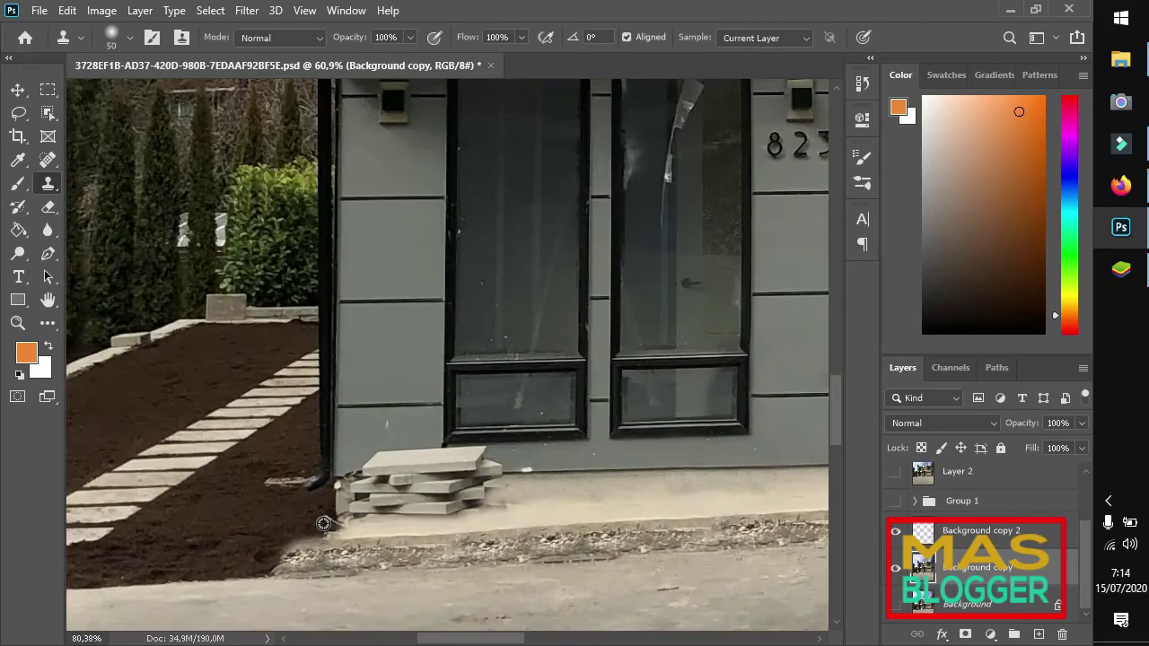
scroll(323, 523, up, 1)
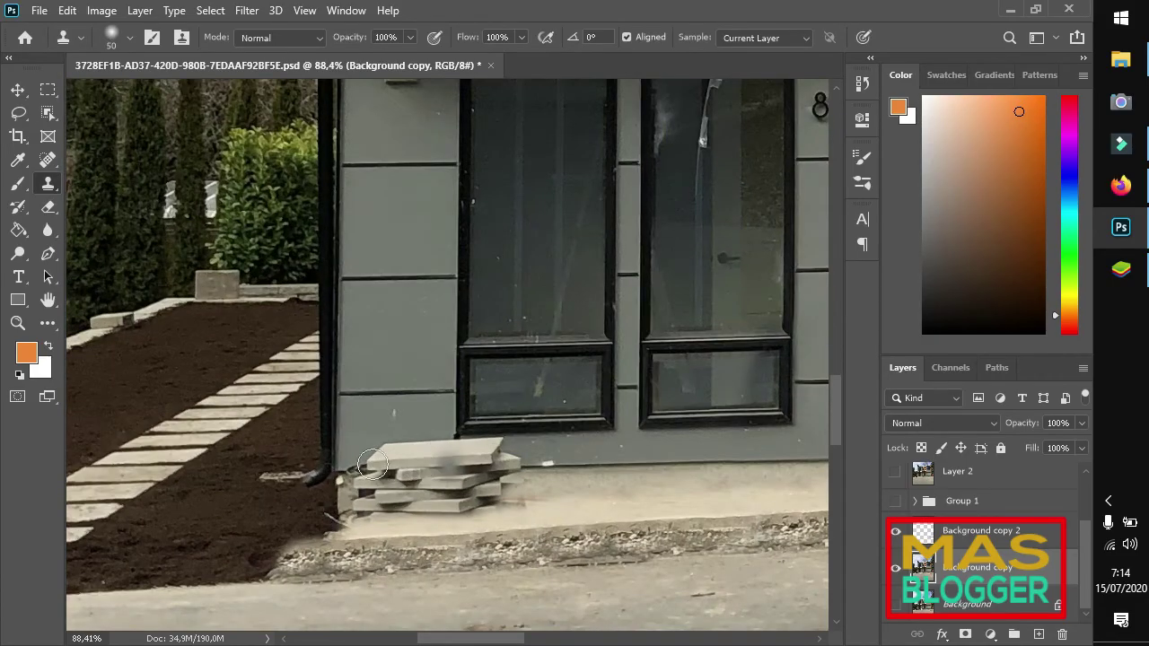
scroll(322, 470, down, 1)
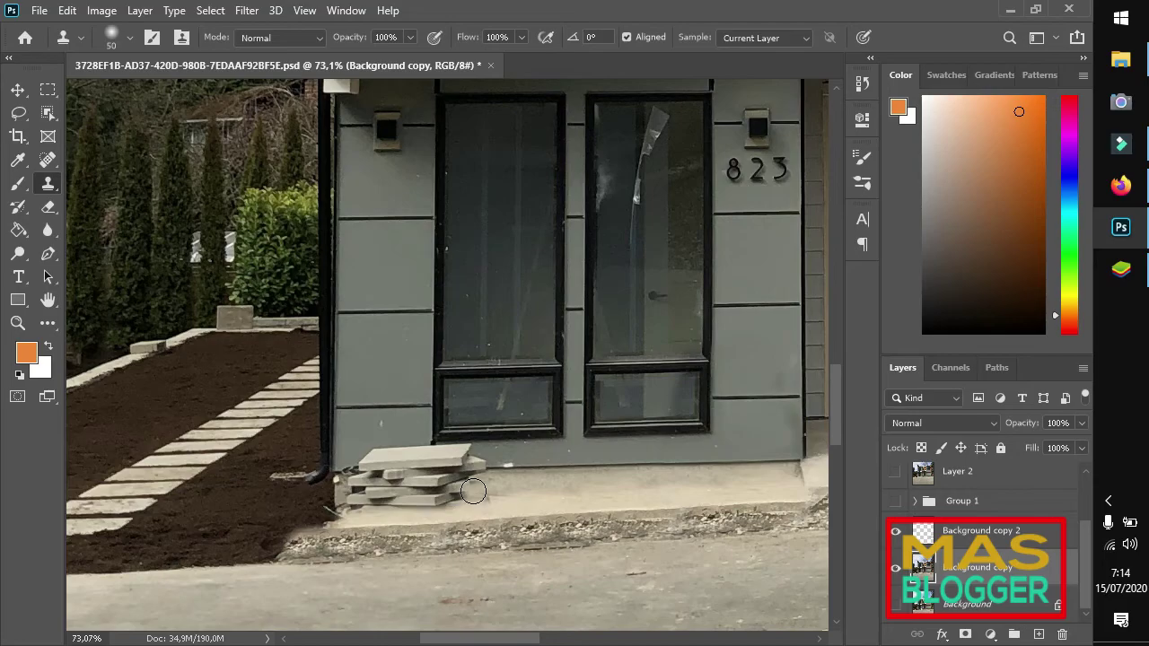
scroll(502, 488, up, 1)
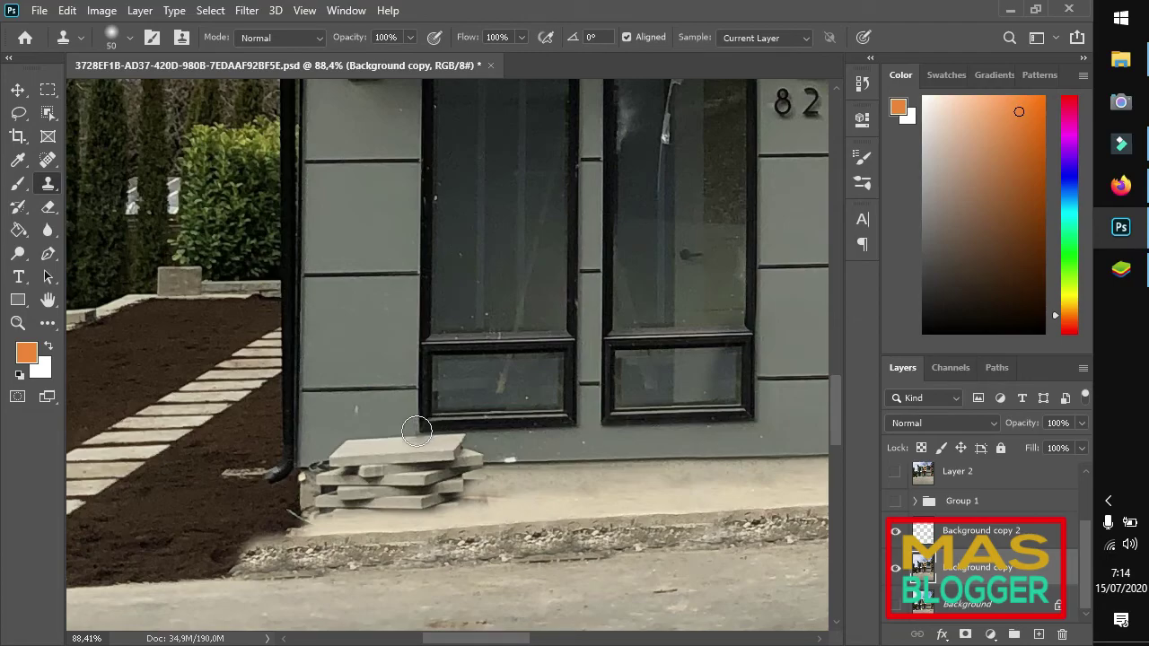
mouse_move(419, 429)
mouse_down()
mouse_move(473, 458)
mouse_move(392, 436)
mouse_up()
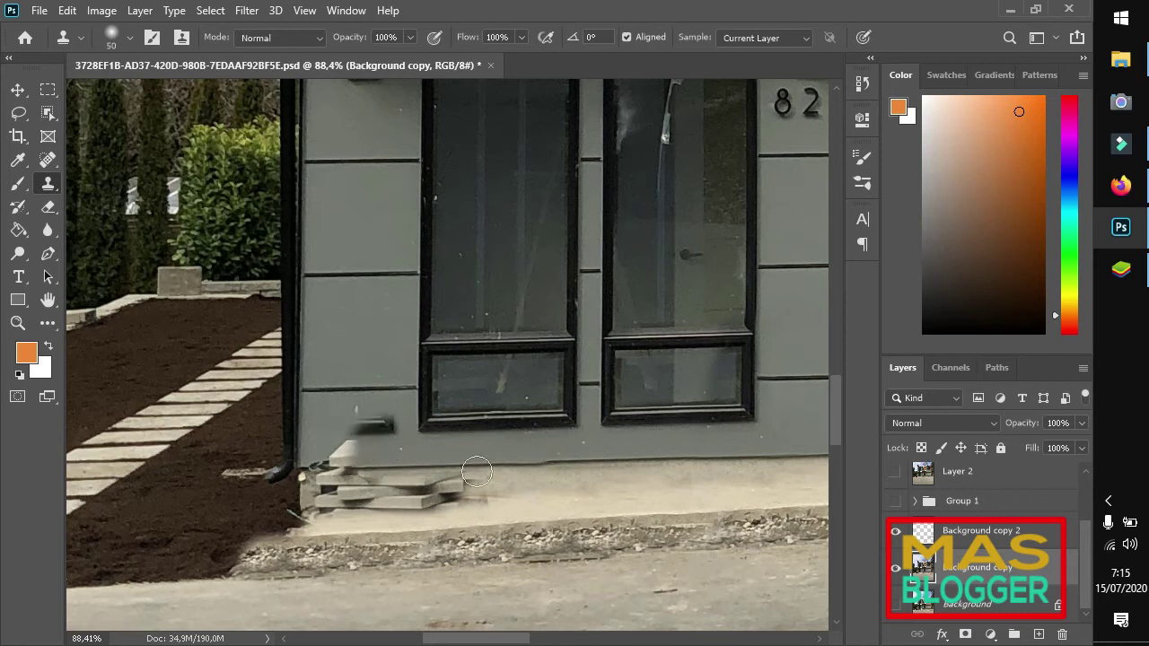
alt+click(372, 330)
mouse_move(359, 429)
mouse_down()
mouse_move(372, 422)
mouse_move(391, 442)
mouse_up()
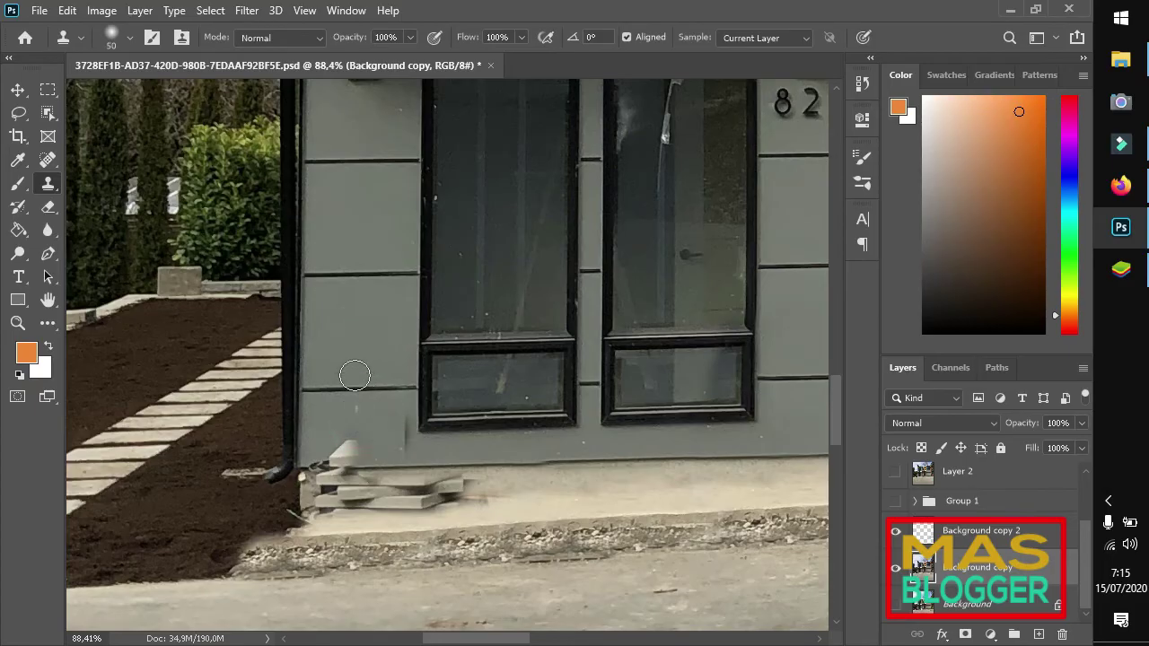
Undo a bad stroke, resample the wall, and paint out the slab wedges along the wall base
key(ctrl+z)
alt+click(351, 323)
mouse_move(341, 422)
mouse_down()
mouse_move(370, 420)
mouse_move(372, 446)
mouse_up()
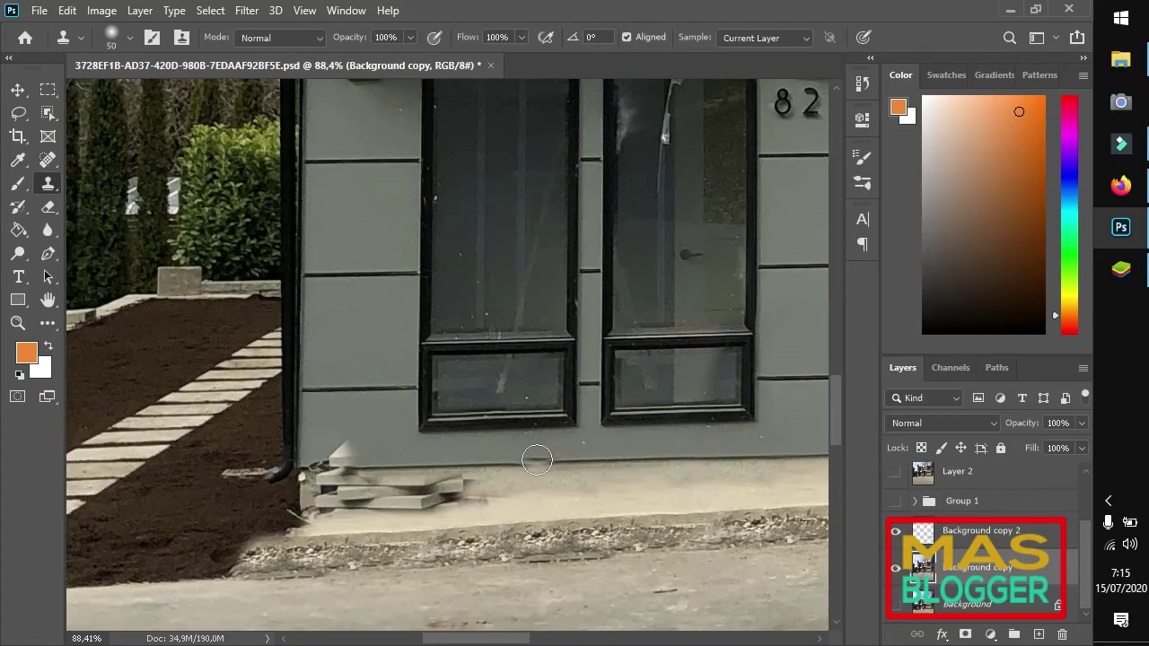
drag(536, 462, 361, 471)
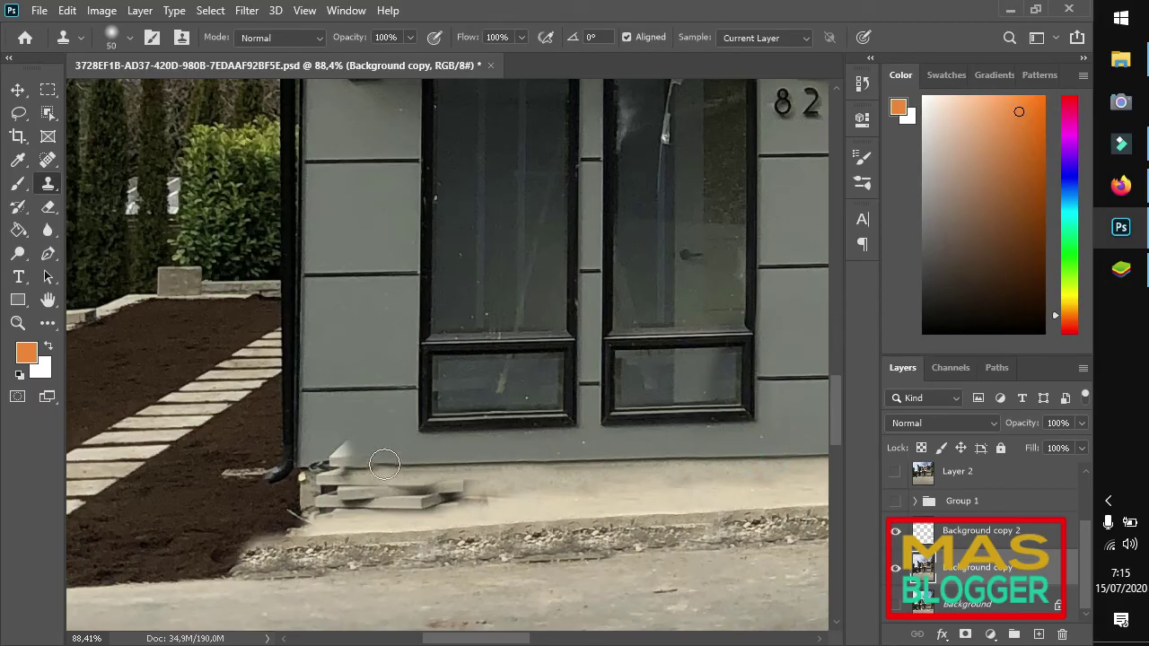
mouse_move(385, 465)
mouse_down()
mouse_move(312, 466)
mouse_move(356, 454)
mouse_up()
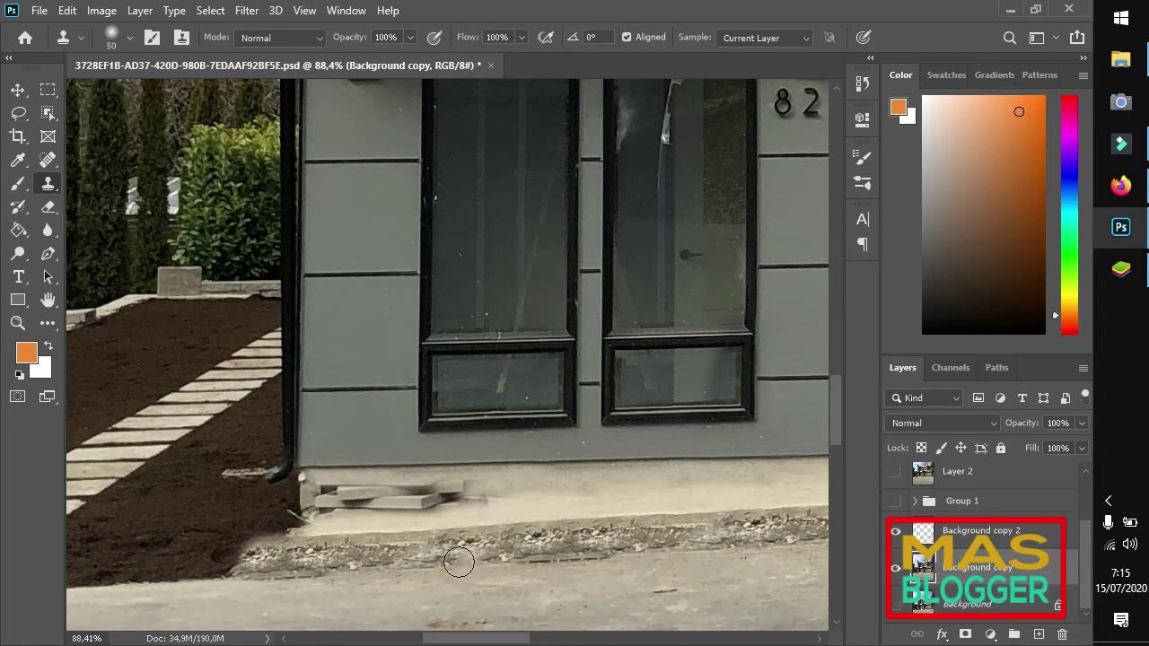
alt+click(635, 492)
mouse_move(536, 503)
mouse_down()
mouse_move(475, 487)
mouse_move(501, 511)
mouse_up()
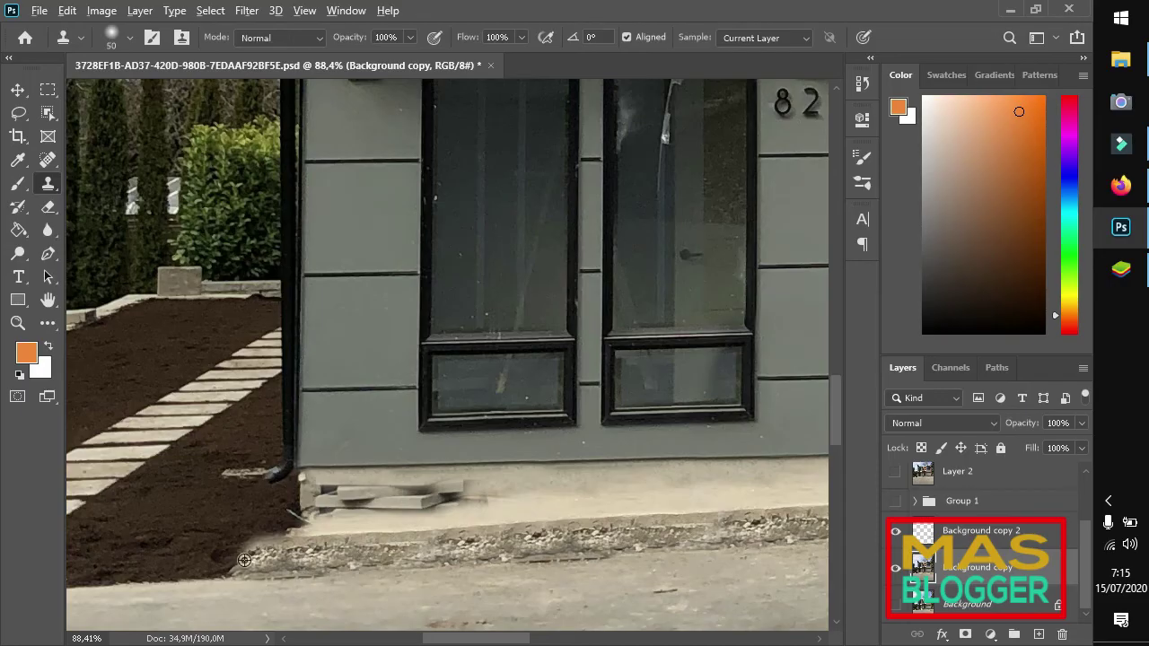
Clone concrete over the light wedge on the pavement beside the wall corner
scroll(238, 556, down, 2)
scroll(696, 549, up, 1)
scroll(696, 548, up, 2)
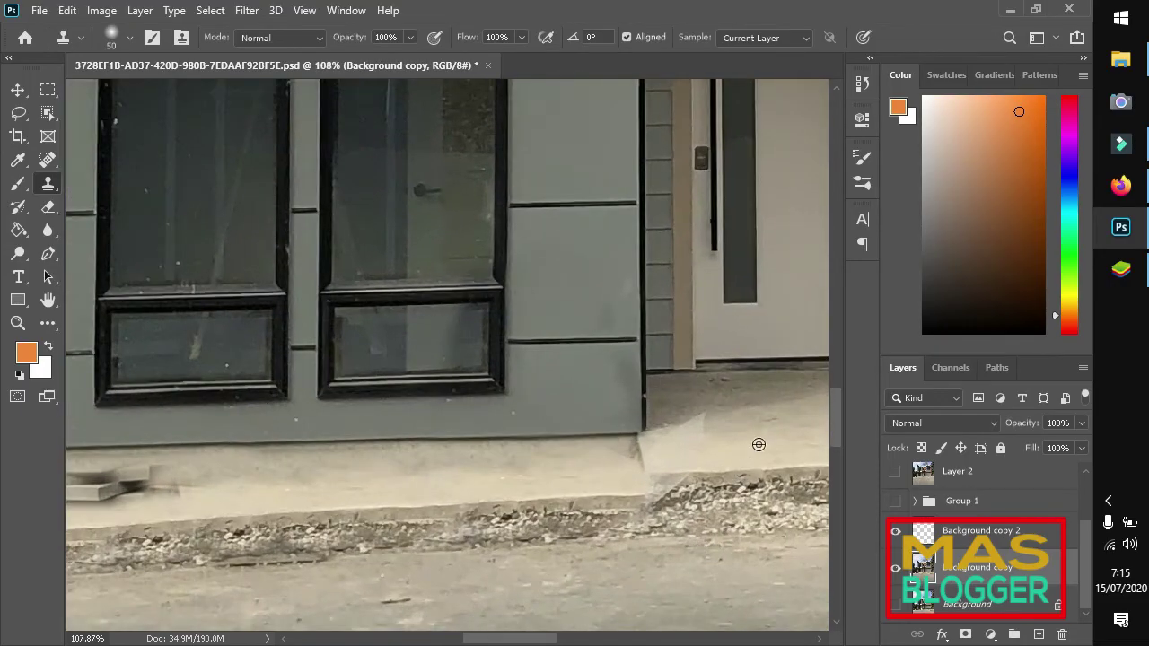
drag(716, 436, 687, 441)
alt+click(734, 396)
drag(709, 402, 690, 412)
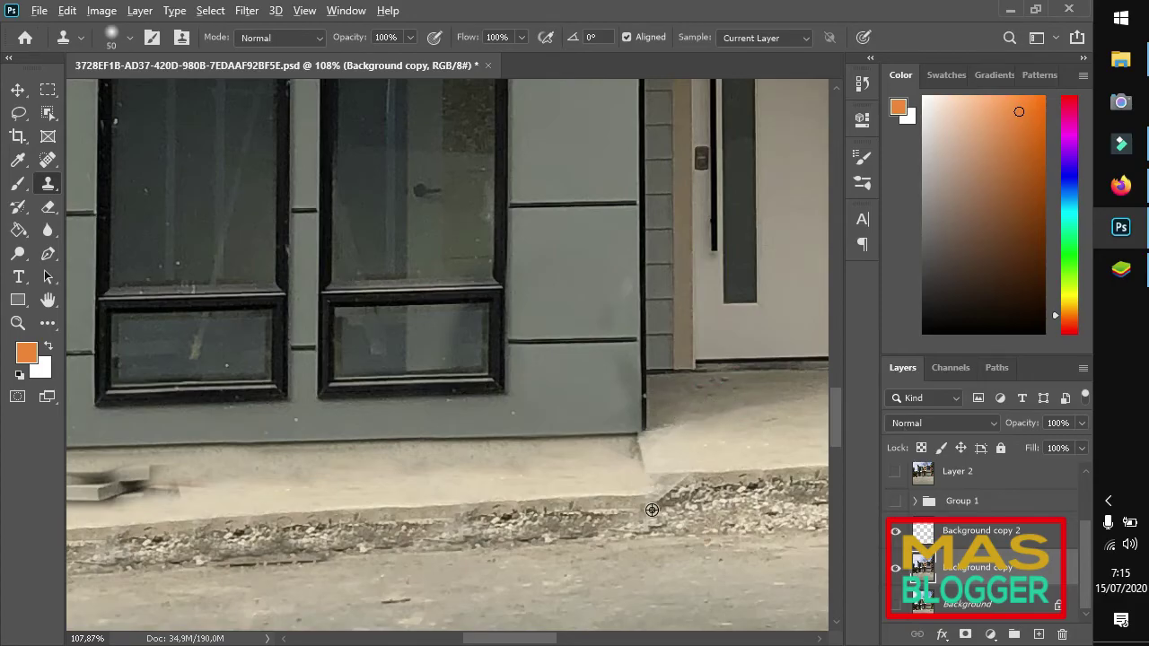
Clone texture under the wall corner, undo the dark smudge, shrink the brush and resample concrete
scroll(652, 510, up, 2)
scroll(648, 447, up, 2)
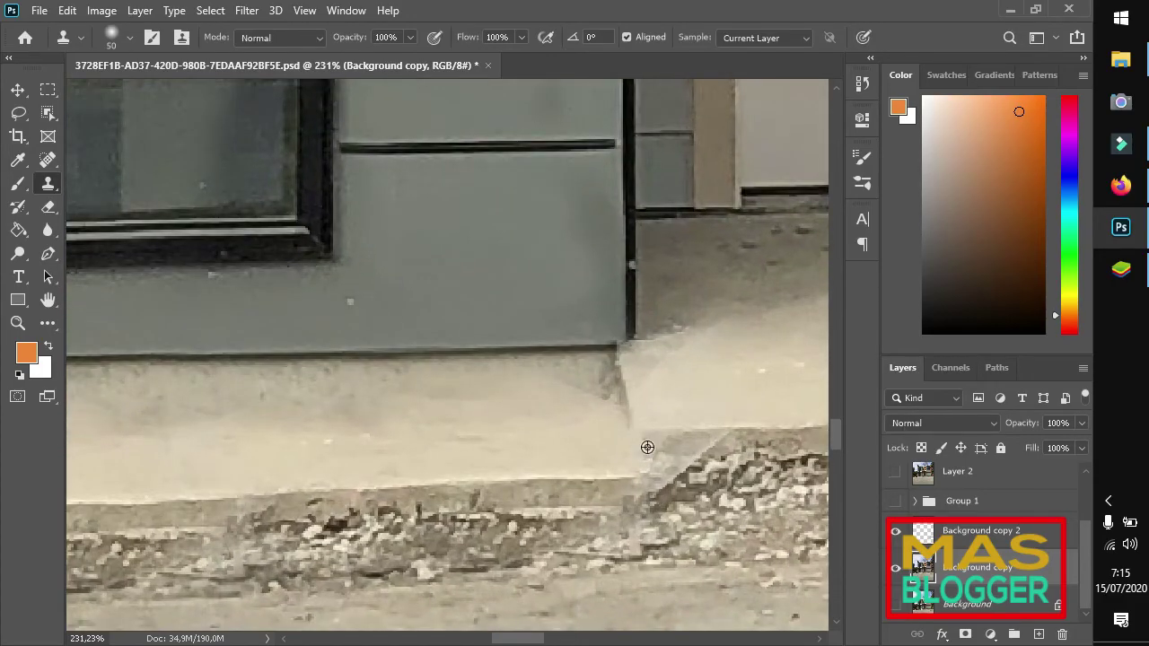
alt+click(618, 371)
drag(618, 370, 629, 402)
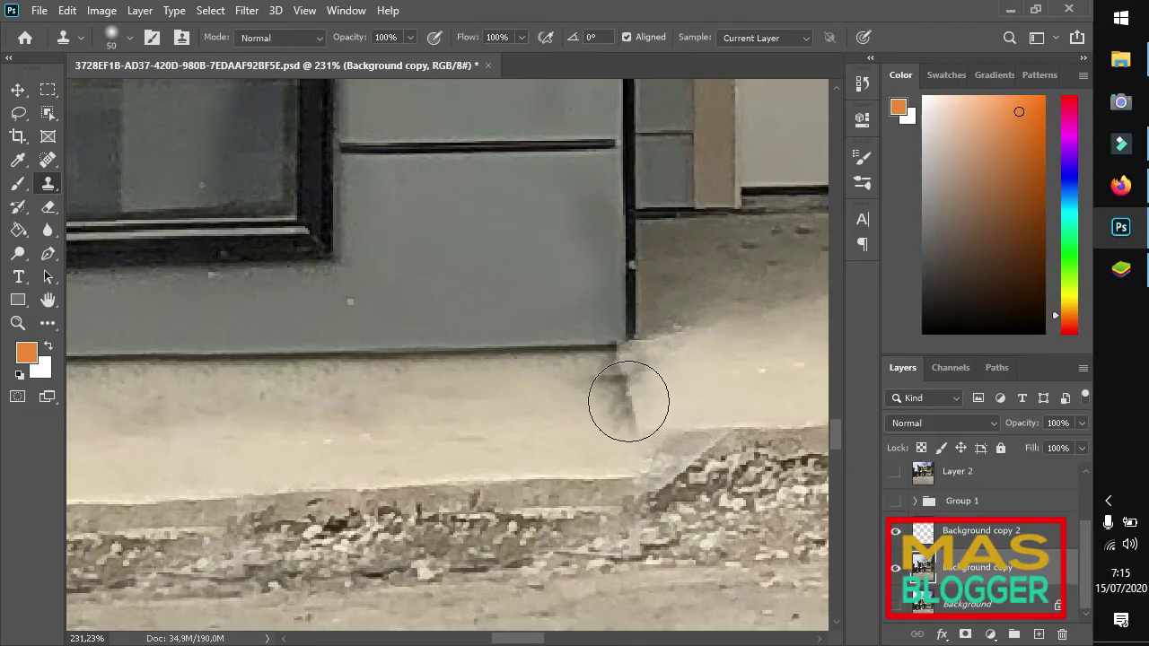
key(bracketleft)
key(bracketleft)
key(bracketleft)
key(ctrl+z)
key(bracketleft)
click(635, 424)
alt+click(797, 425)
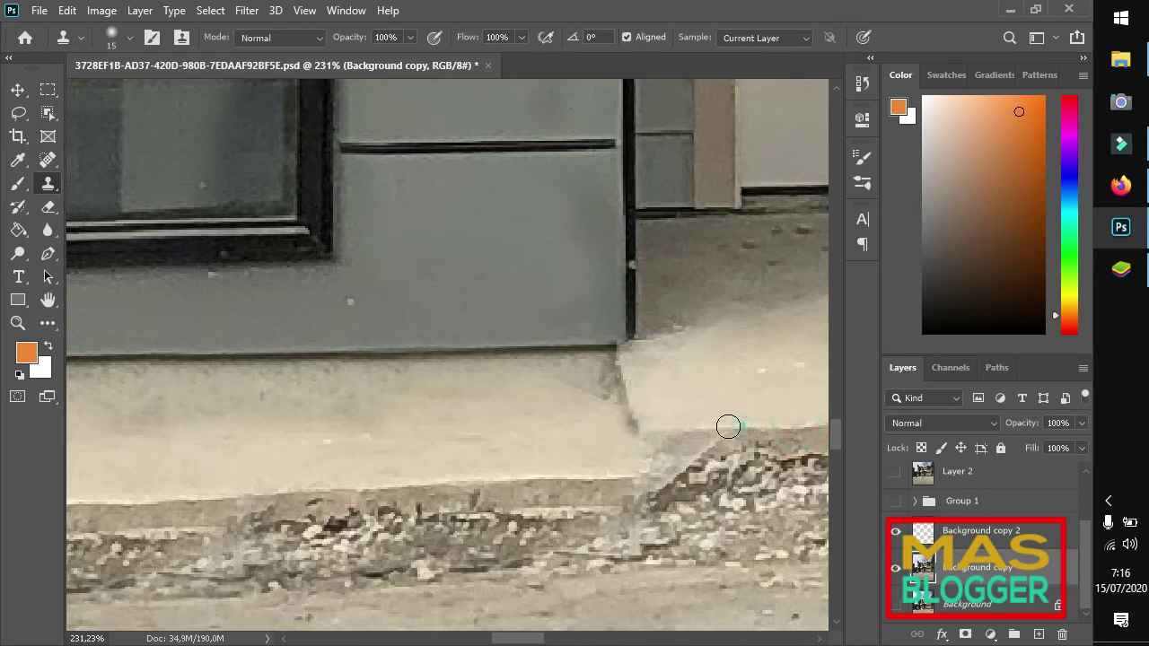
Smooth the curb step corner with cloned concrete so the curb runs into the gravel
scroll(640, 461, down, 2)
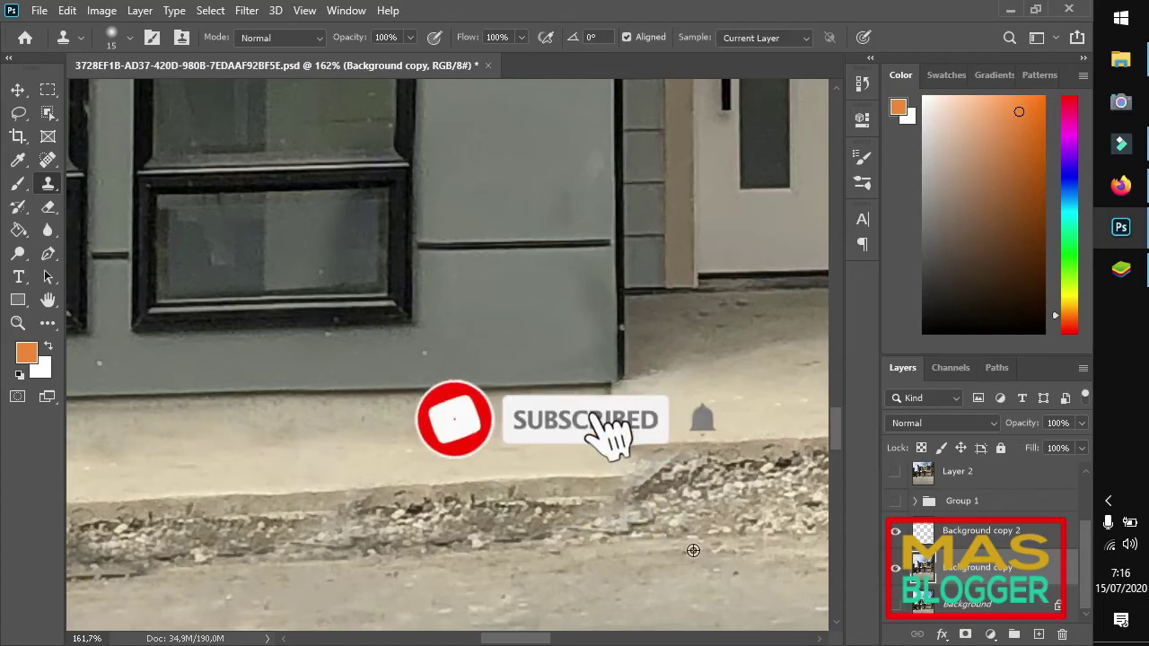
scroll(625, 465, up, 1)
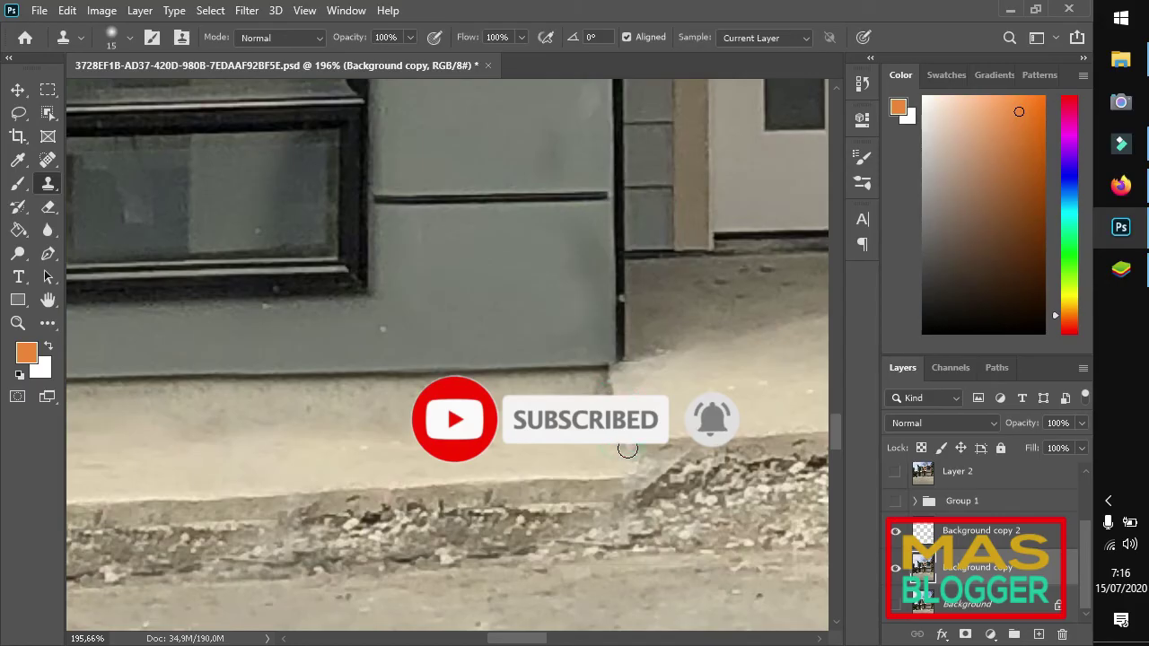
scroll(556, 448, down, 1)
scroll(628, 439, up, 1)
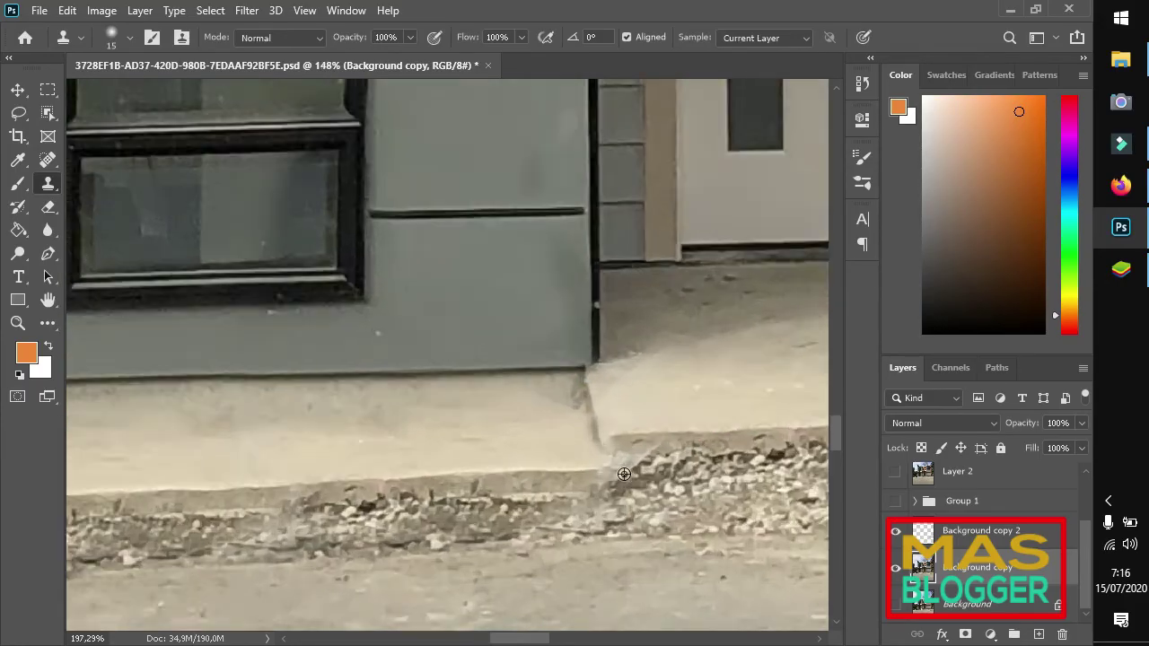
scroll(682, 418, up, 2)
drag(622, 412, 582, 414)
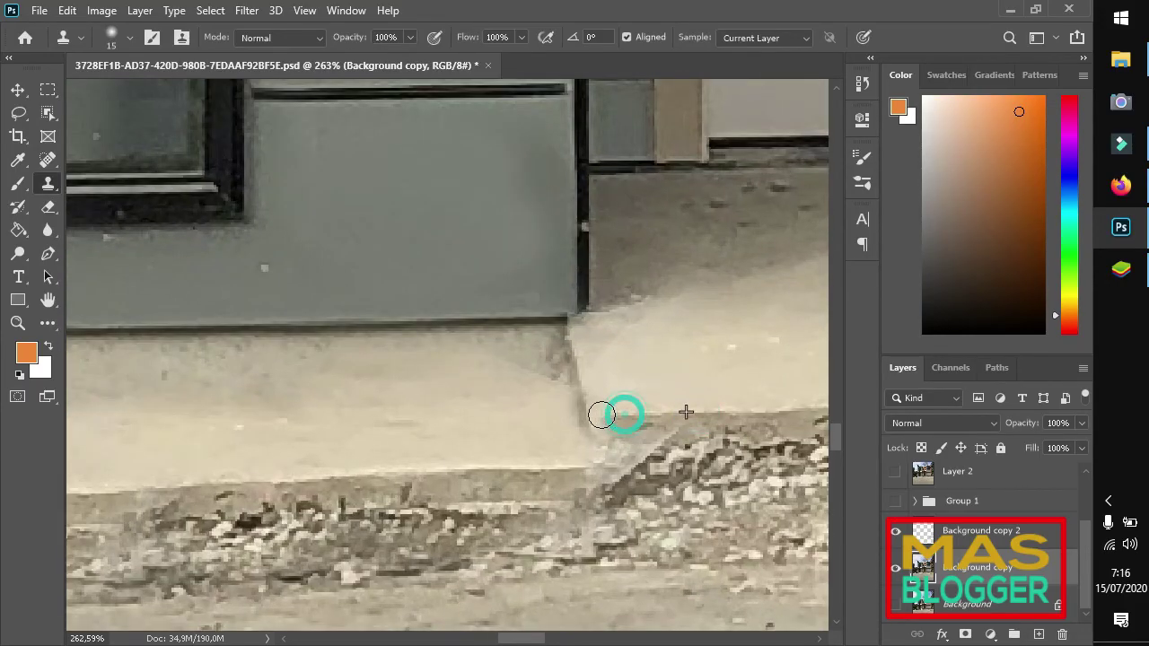
scroll(341, 453, down, 1)
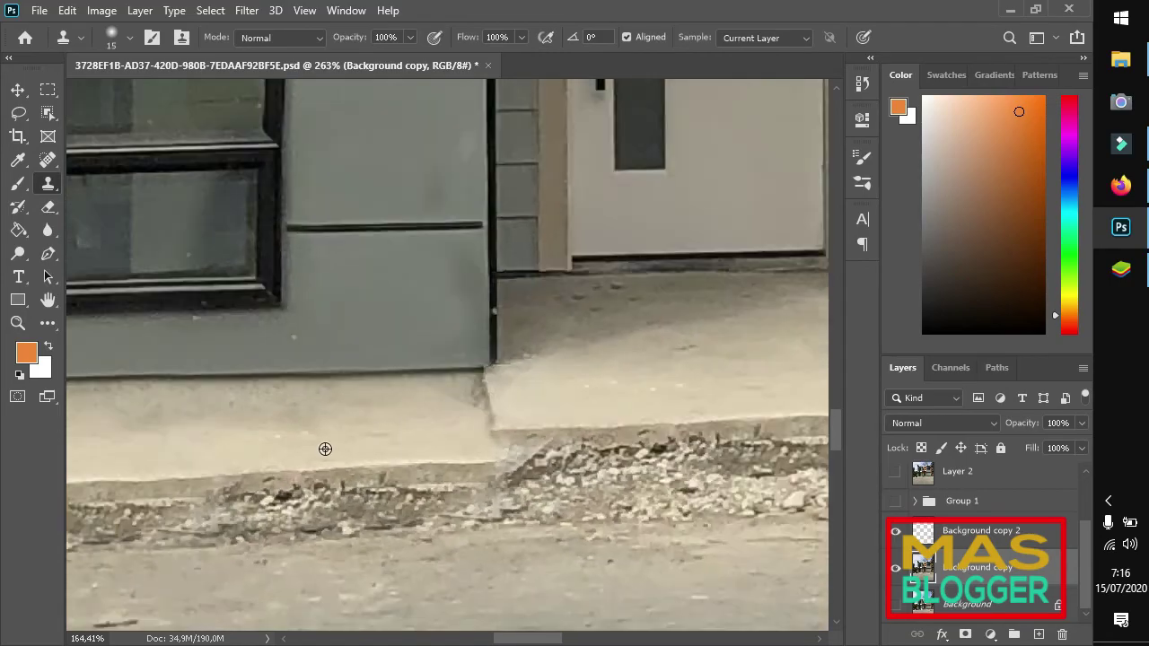
scroll(270, 449, down, 2)
scroll(261, 446, down, 2)
scroll(568, 468, down, 2)
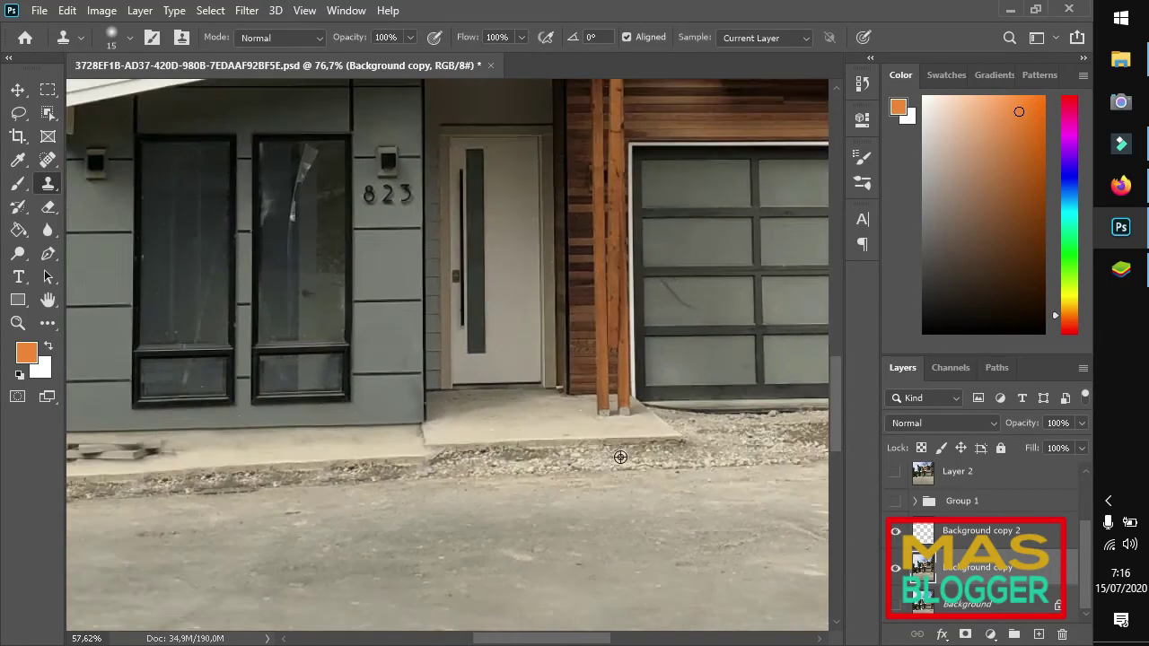
scroll(535, 472, down, 3)
scroll(330, 498, up, 2)
scroll(325, 484, up, 2)
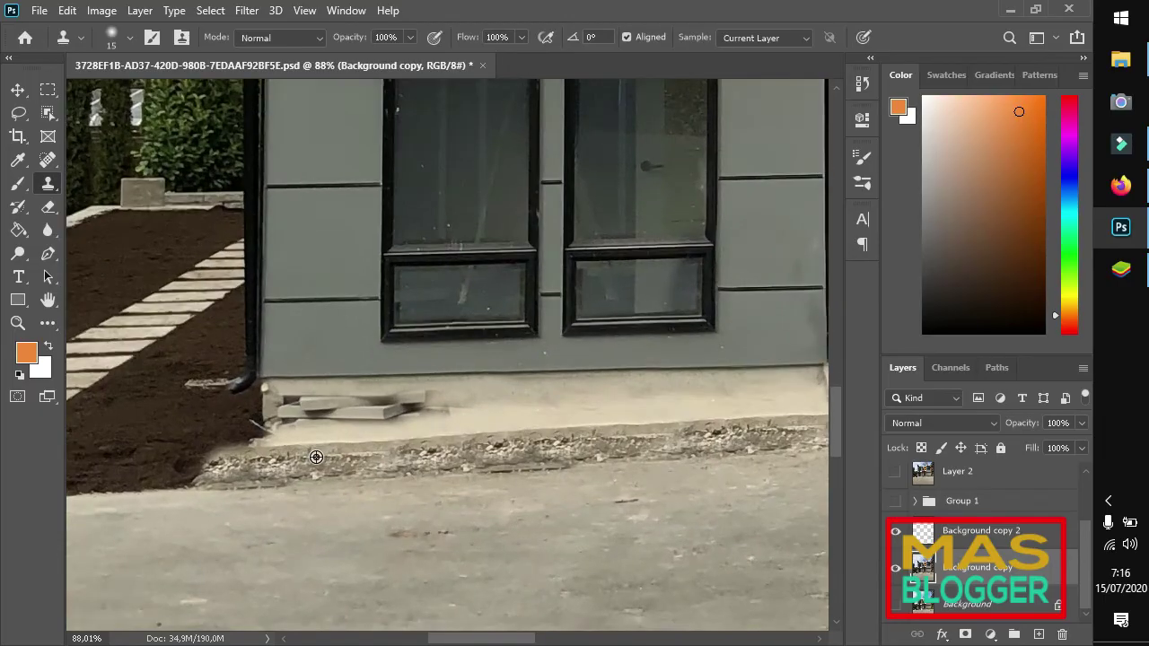
scroll(321, 468, up, 1)
scroll(316, 456, up, 1)
scroll(316, 457, up, 1)
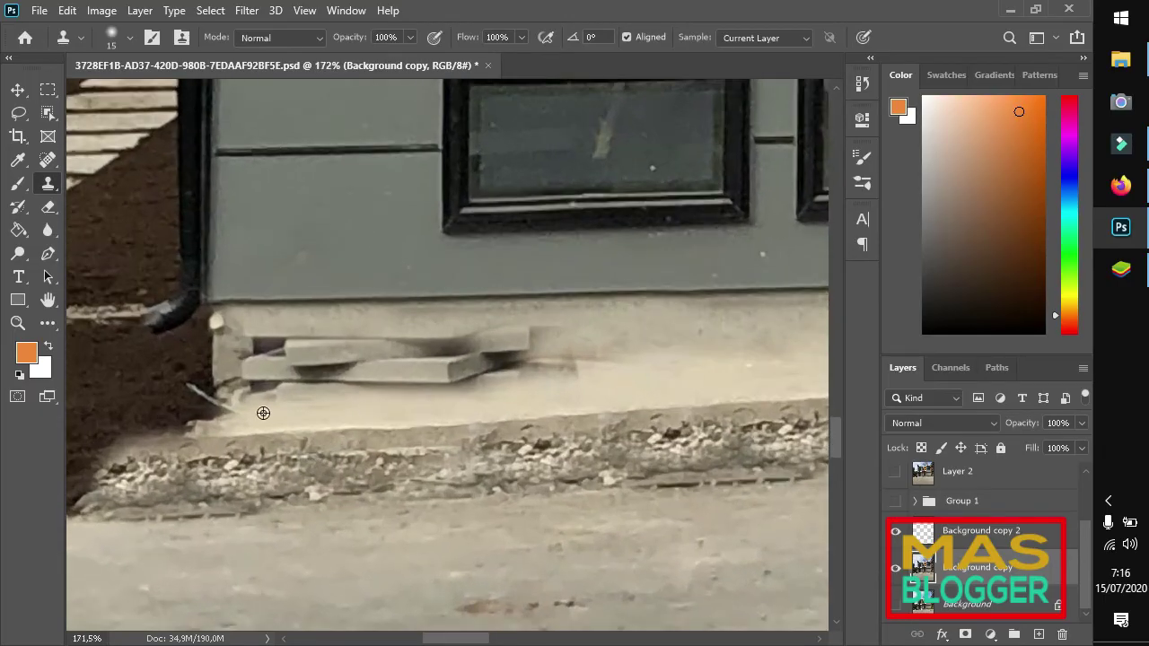
scroll(269, 412, down, 4)
scroll(431, 420, down, 3)
scroll(610, 423, down, 2)
scroll(614, 409, up, 3)
scroll(601, 395, up, 2)
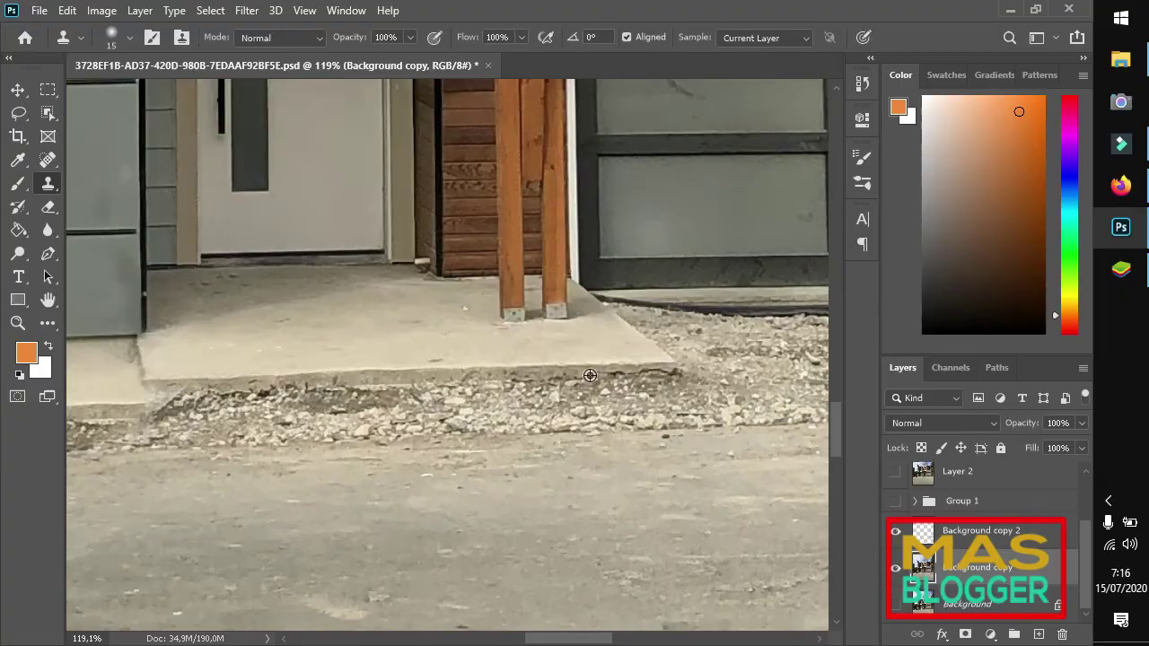
alt+click(615, 314)
scroll(696, 400, down, 3)
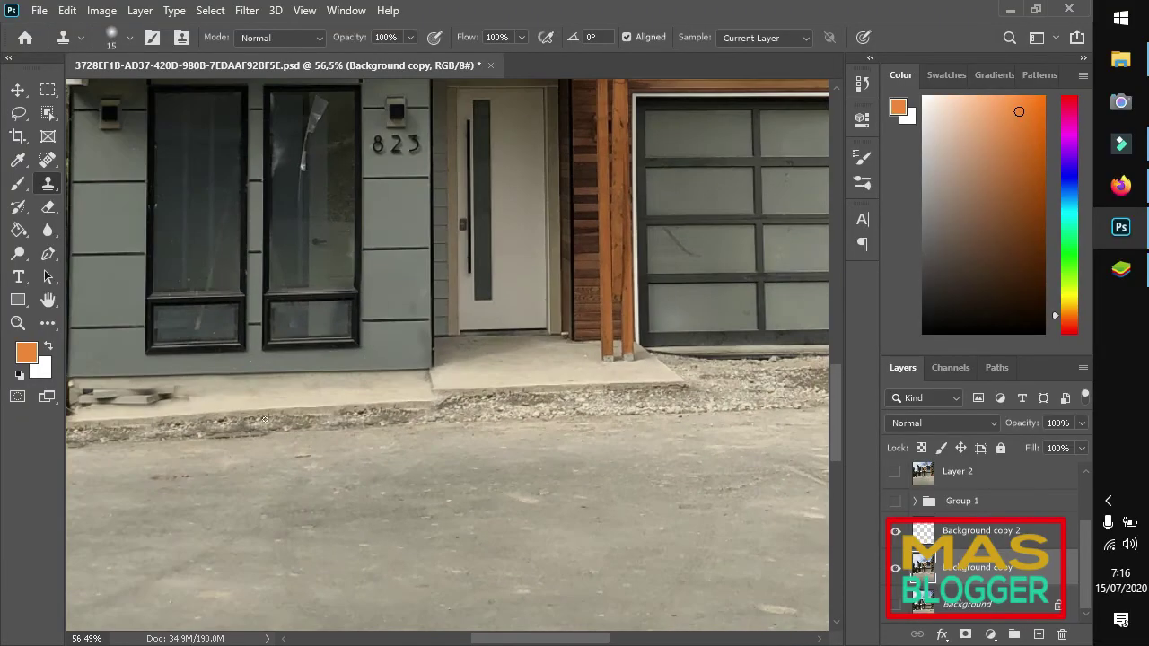
scroll(557, 417, down, 2)
scroll(233, 415, up, 1)
scroll(247, 412, up, 2)
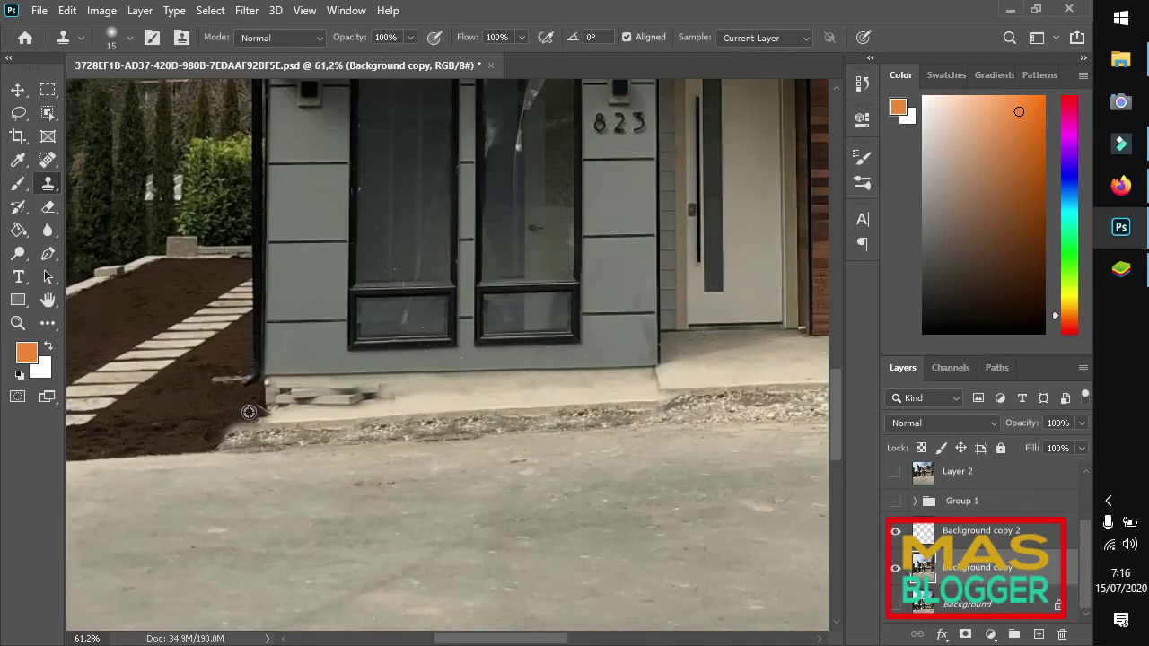
scroll(639, 410, up, 2)
scroll(682, 359, up, 3)
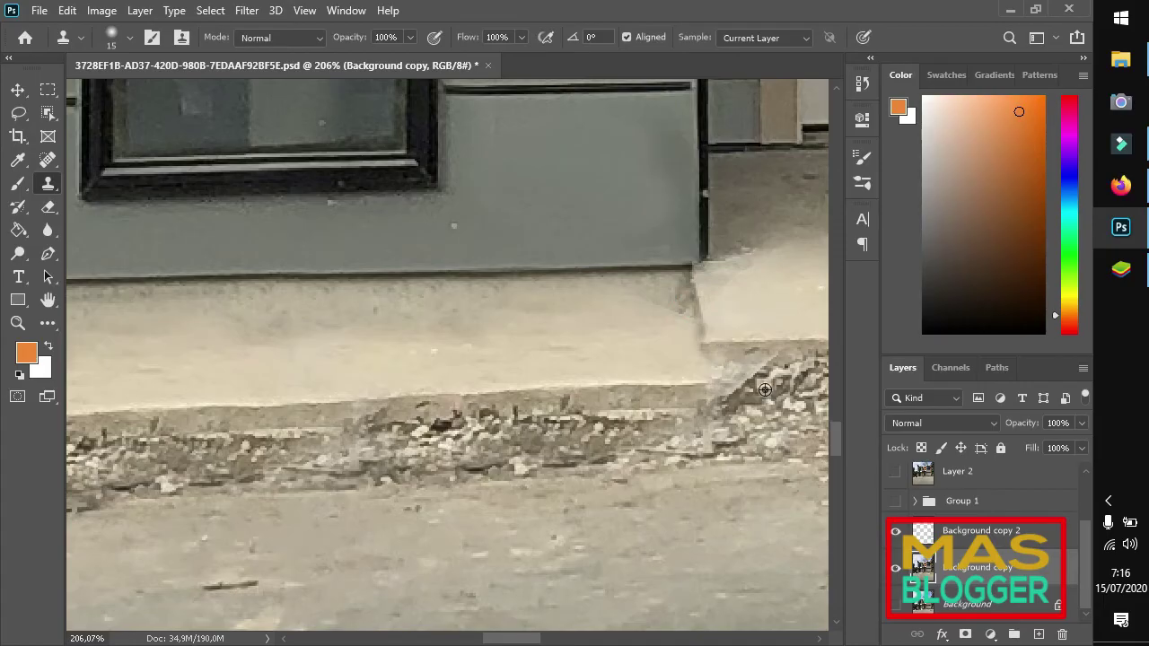
scroll(639, 411, down, 3)
scroll(180, 409, down, 1)
scroll(188, 385, up, 2)
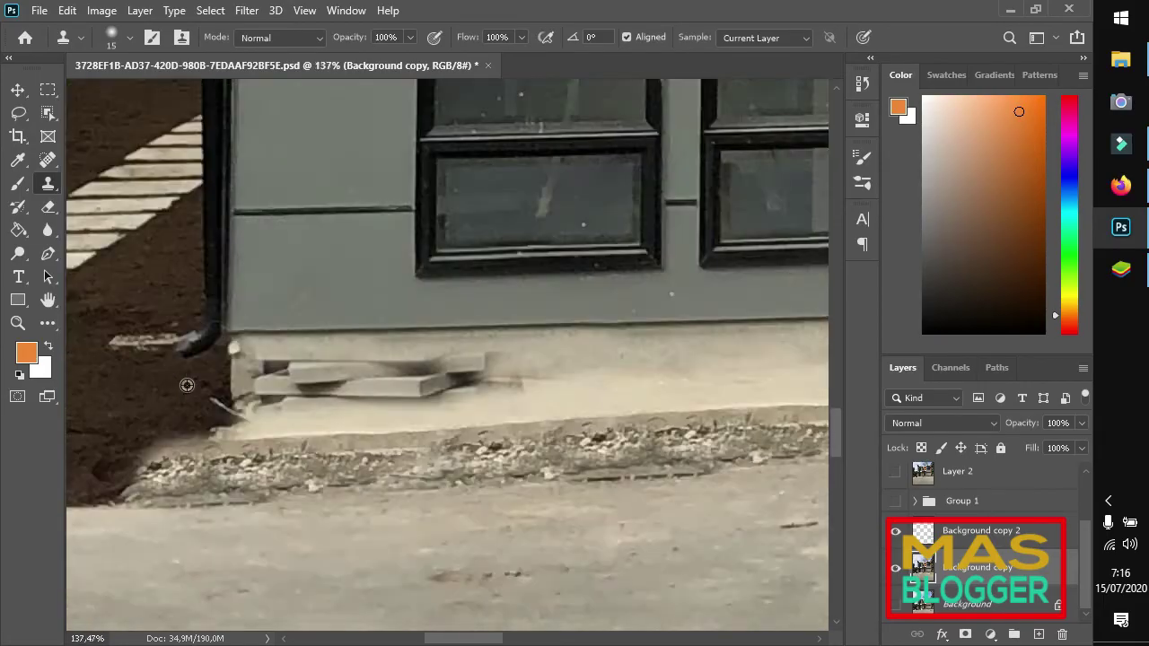
Paint wall texture over the pipe end, soil edge and light wall edge by the step
scroll(216, 368, up, 2)
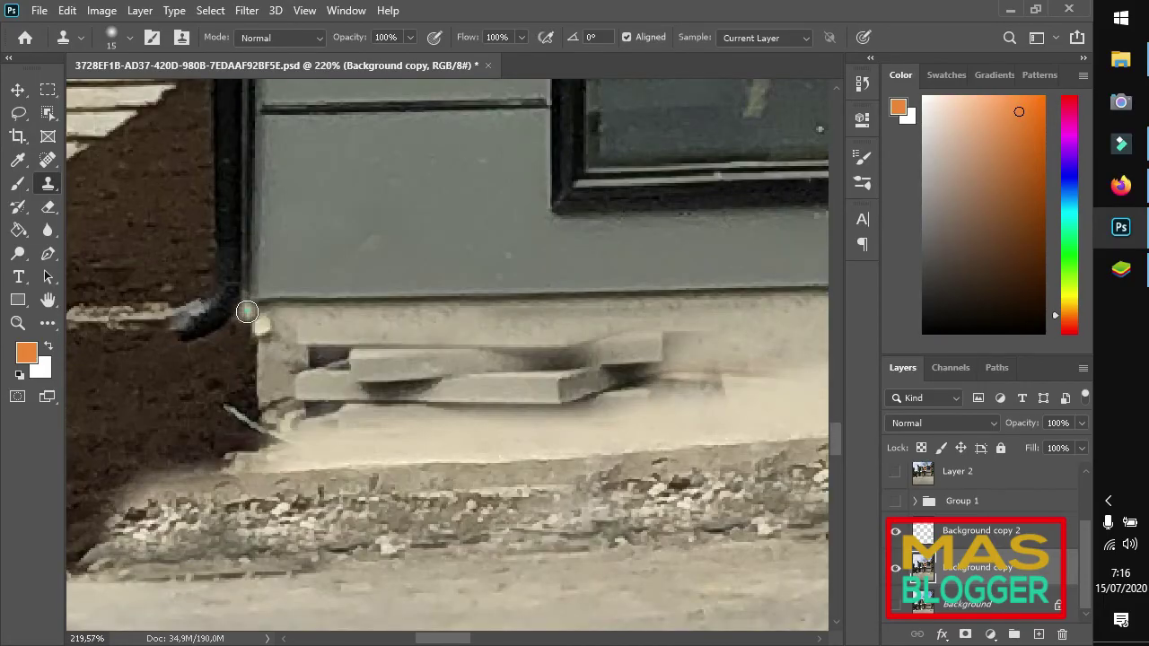
drag(247, 310, 254, 393)
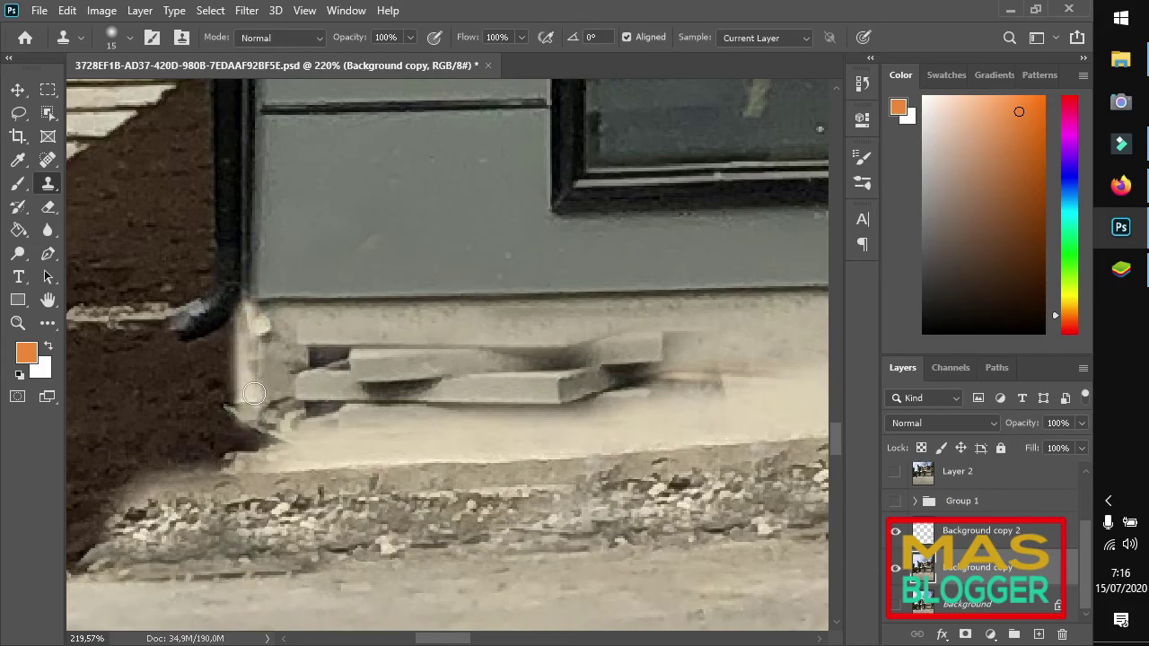
scroll(197, 417, down, 3)
scroll(488, 403, down, 2)
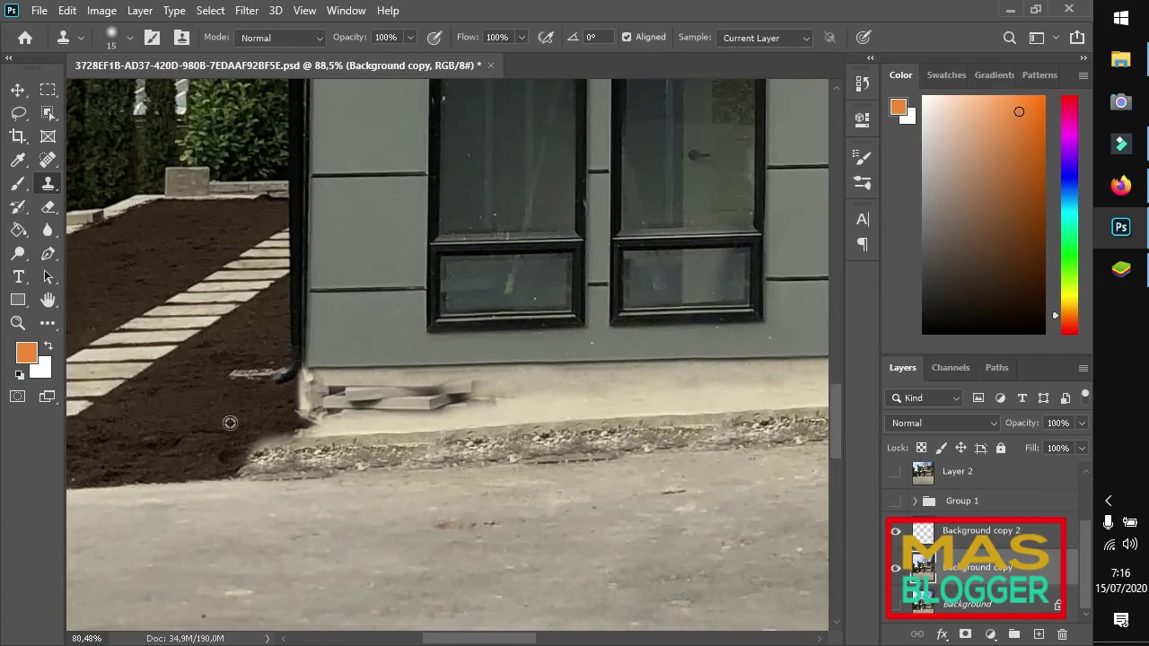
scroll(230, 418, down, 1)
scroll(633, 382, up, 3)
scroll(573, 347, up, 1)
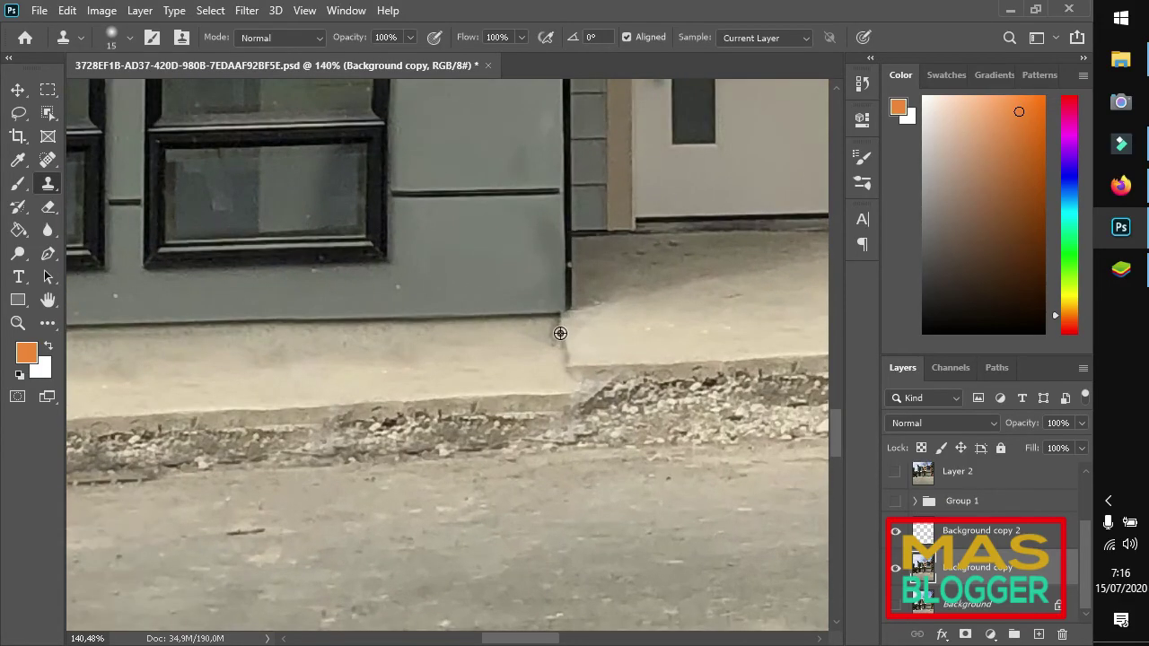
click(560, 329)
scroll(705, 452, down, 1)
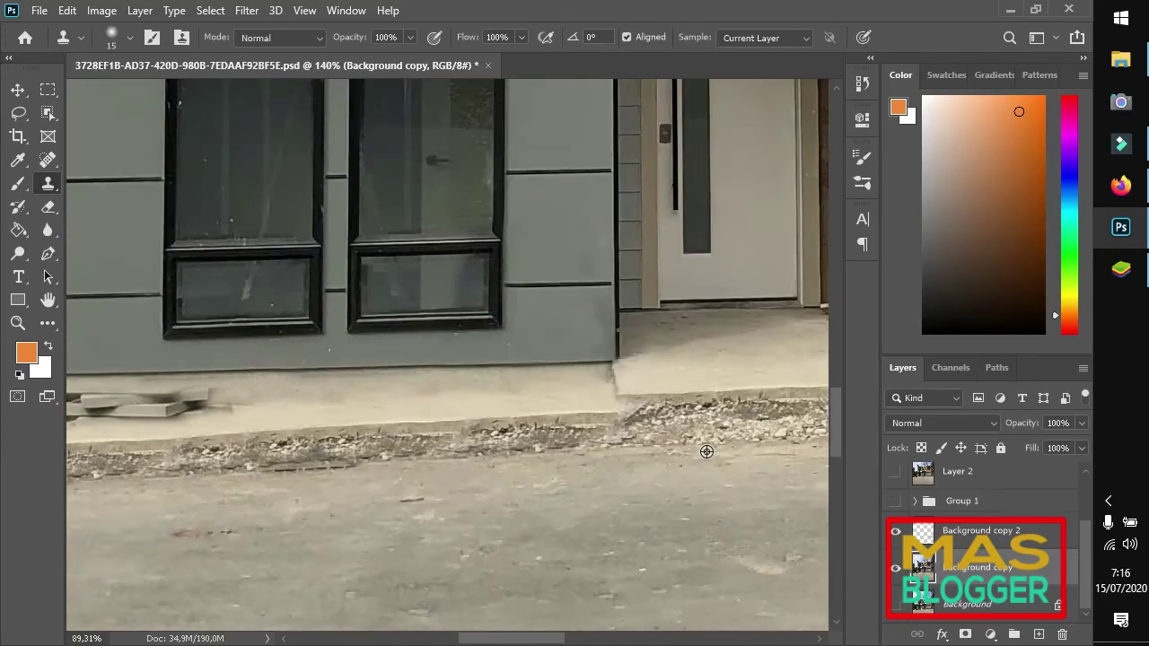
scroll(706, 451, down, 2)
scroll(314, 448, down, 2)
scroll(313, 449, up, 2)
scroll(359, 395, up, 2)
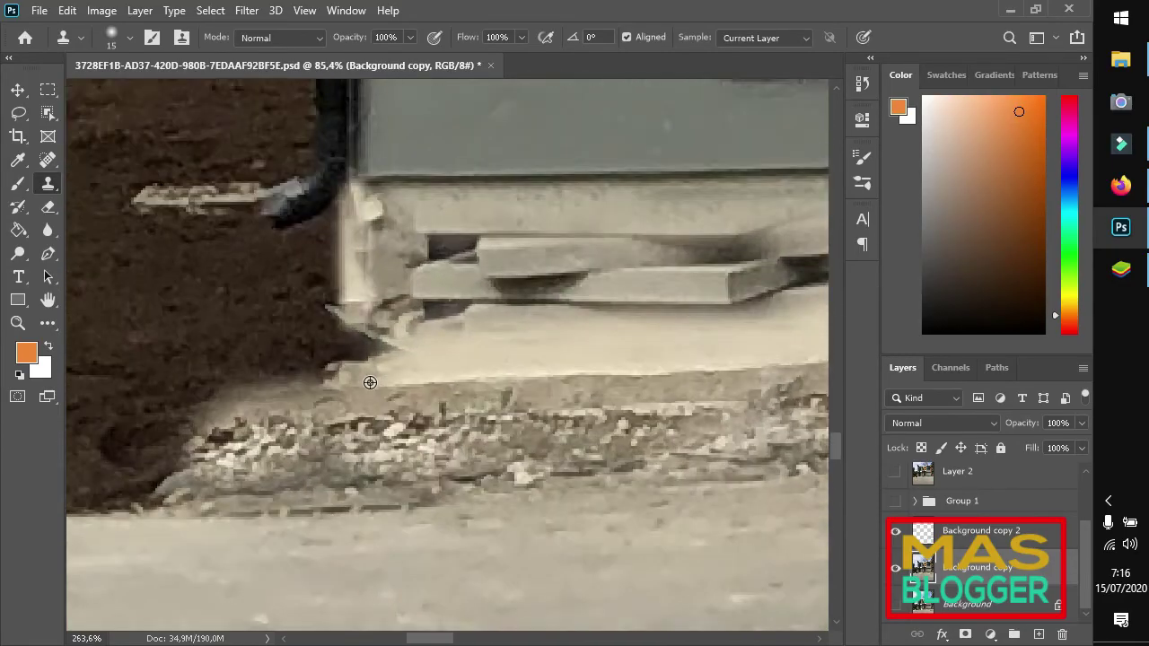
scroll(371, 379, up, 1)
mouse_move(343, 283)
mouse_down()
mouse_move(336, 274)
mouse_move(353, 379)
mouse_move(374, 375)
mouse_move(410, 325)
mouse_up()
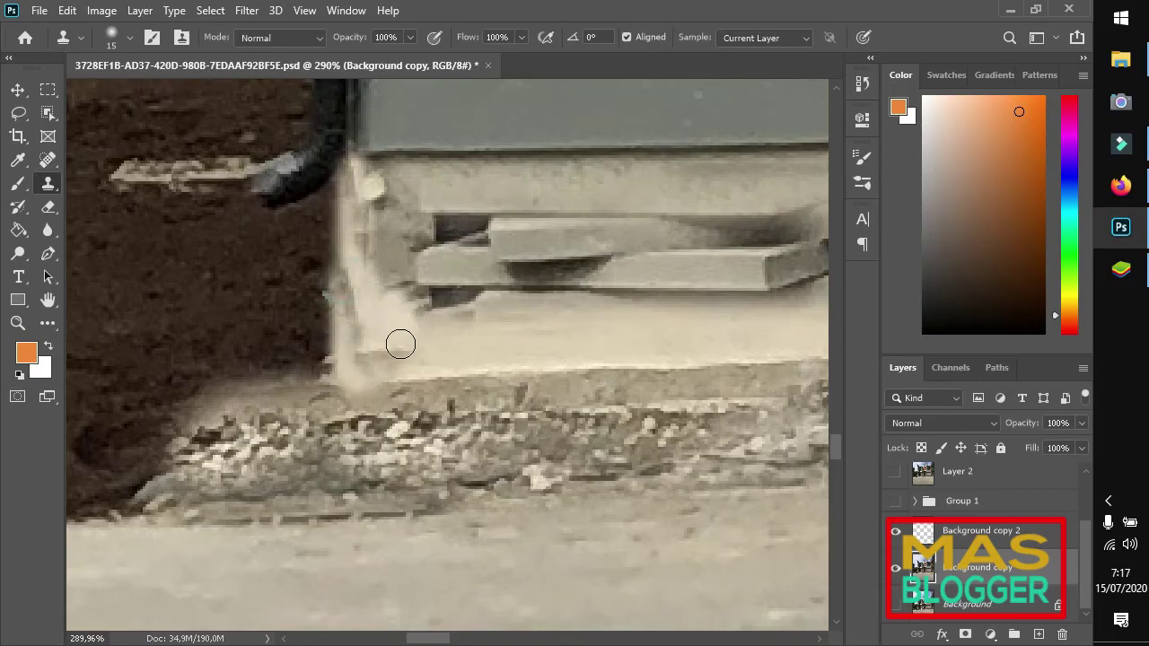
Repaint the step's hazy bottom edge with clean concrete, redoing one bad stroke
alt+click(606, 365)
mouse_move(419, 389)
mouse_down()
mouse_move(356, 385)
mouse_move(419, 392)
mouse_move(584, 377)
mouse_move(490, 387)
mouse_up()
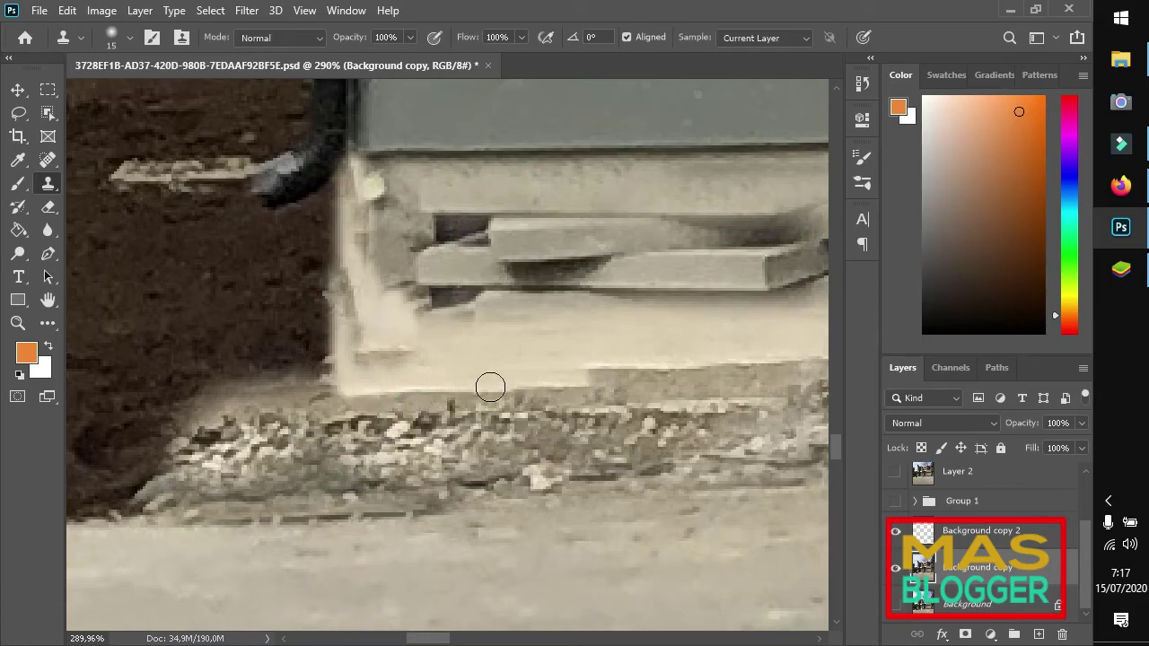
key(ctrl+z)
alt+click(632, 372)
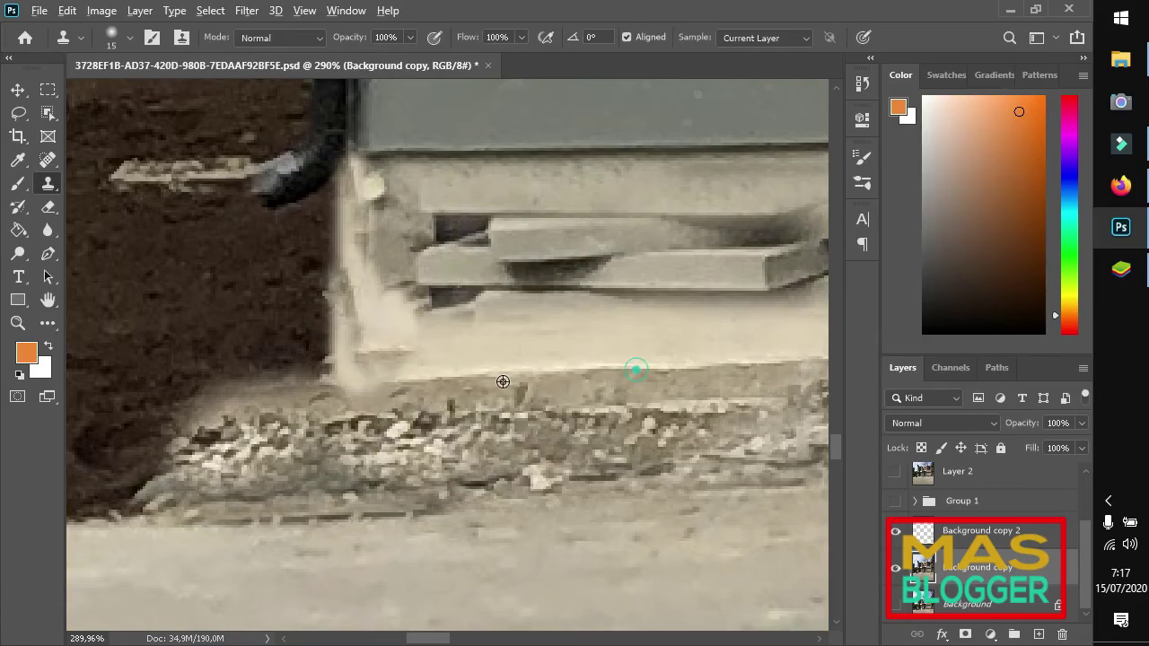
mouse_move(414, 379)
mouse_down()
mouse_move(341, 382)
mouse_move(345, 396)
mouse_move(565, 390)
mouse_move(449, 389)
mouse_up()
Clone clean concrete over the boards, dark block and debris along the step top
scroll(403, 412, down, 3)
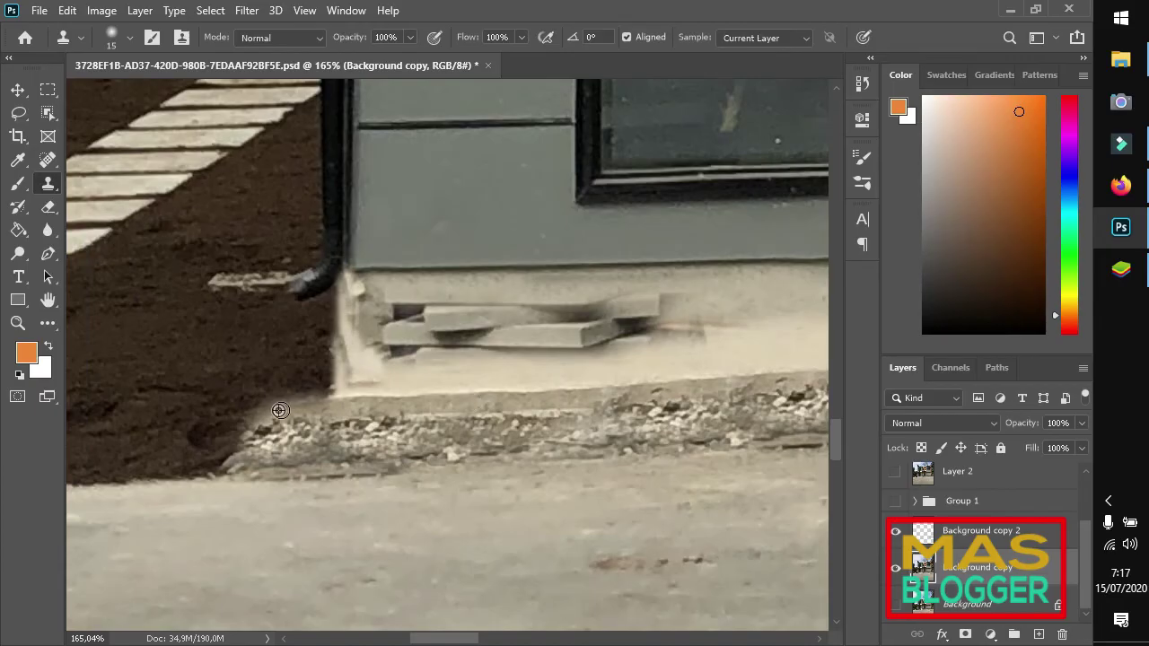
scroll(281, 410, down, 2)
alt+click(745, 328)
mouse_move(593, 333)
mouse_down()
mouse_move(518, 330)
mouse_move(613, 333)
mouse_move(592, 356)
mouse_move(619, 351)
mouse_move(511, 349)
mouse_move(583, 333)
mouse_move(464, 328)
mouse_move(569, 323)
mouse_move(529, 341)
mouse_move(594, 344)
mouse_up()
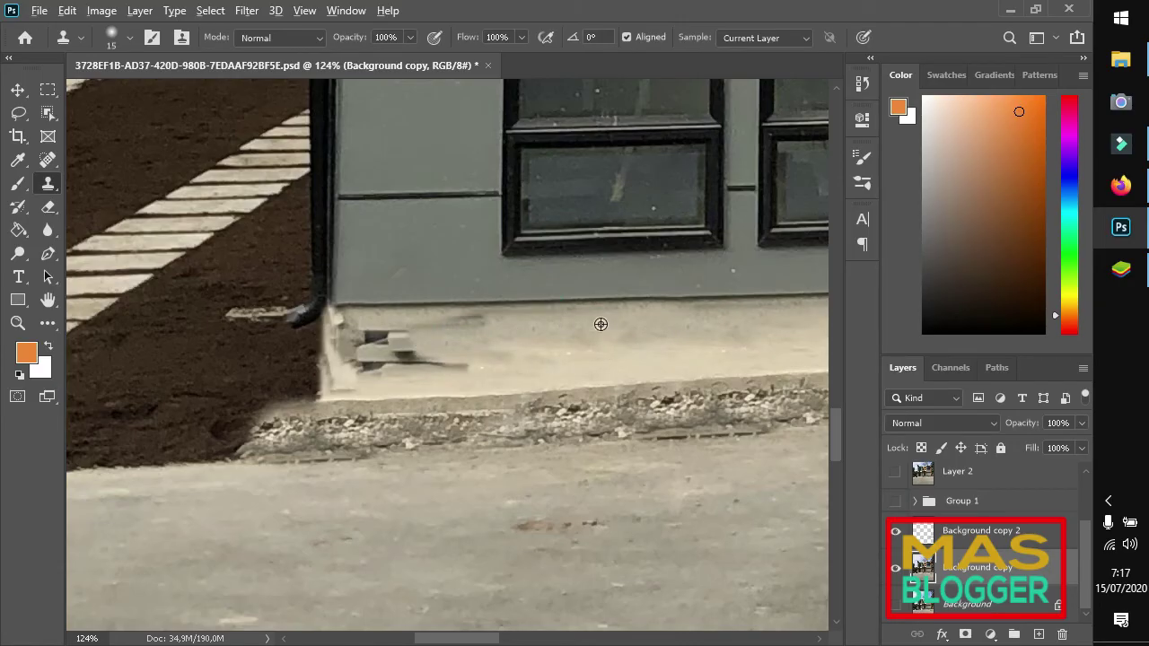
mouse_move(509, 331)
mouse_down()
mouse_move(456, 323)
mouse_move(488, 318)
mouse_up()
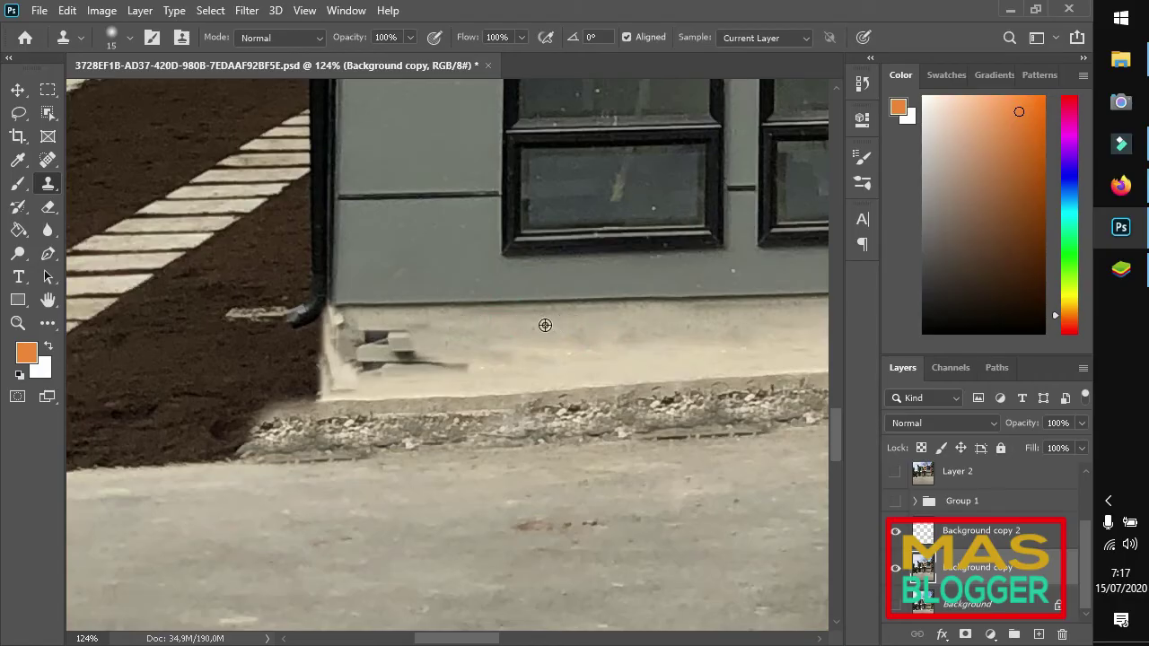
mouse_move(451, 329)
mouse_down()
mouse_move(423, 326)
mouse_move(436, 320)
mouse_move(401, 341)
mouse_move(467, 368)
mouse_up()
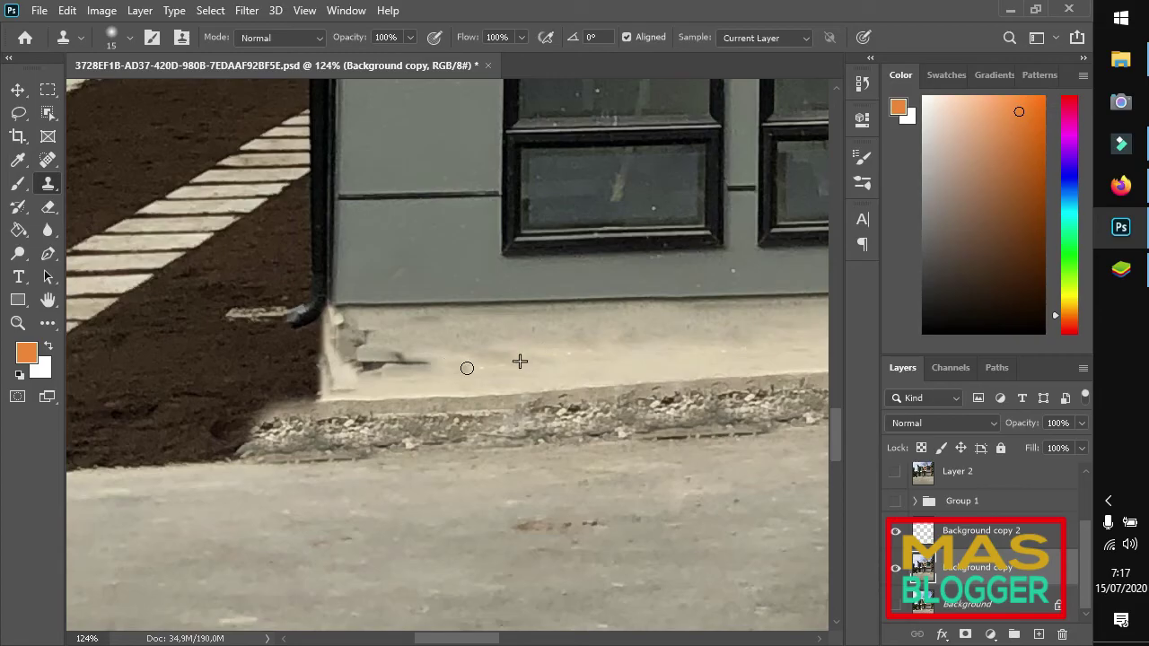
mouse_move(415, 330)
mouse_down()
mouse_move(341, 324)
mouse_move(450, 321)
mouse_move(372, 347)
mouse_move(328, 344)
mouse_move(425, 353)
mouse_move(362, 371)
mouse_move(382, 366)
mouse_up()
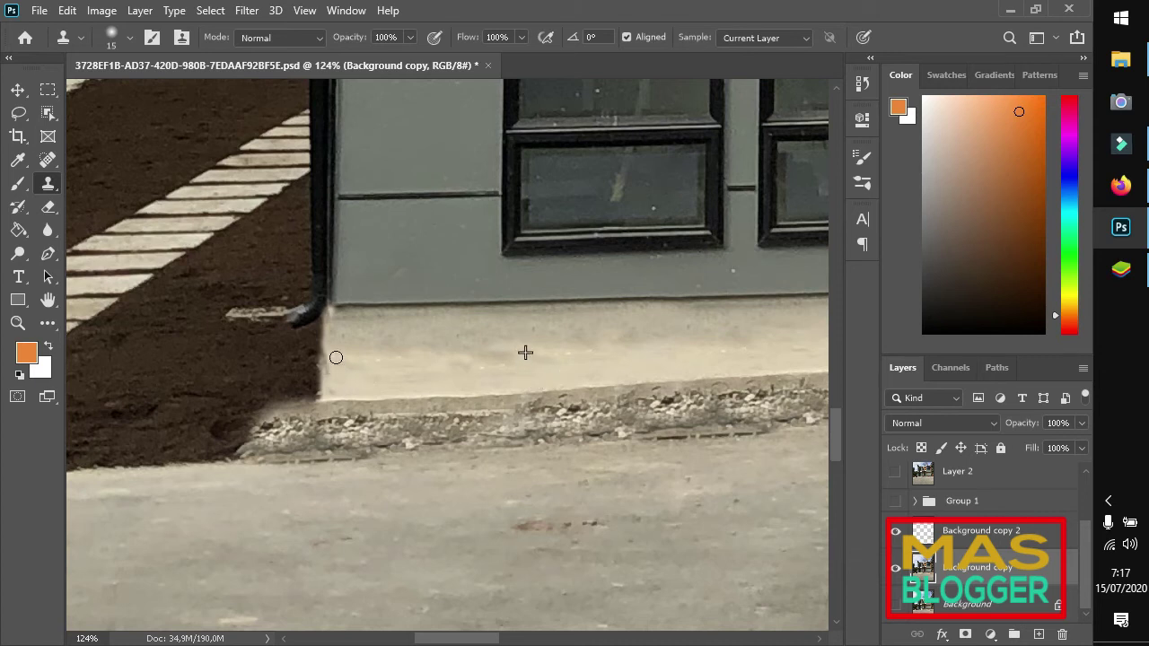
scroll(482, 376, down, 5)
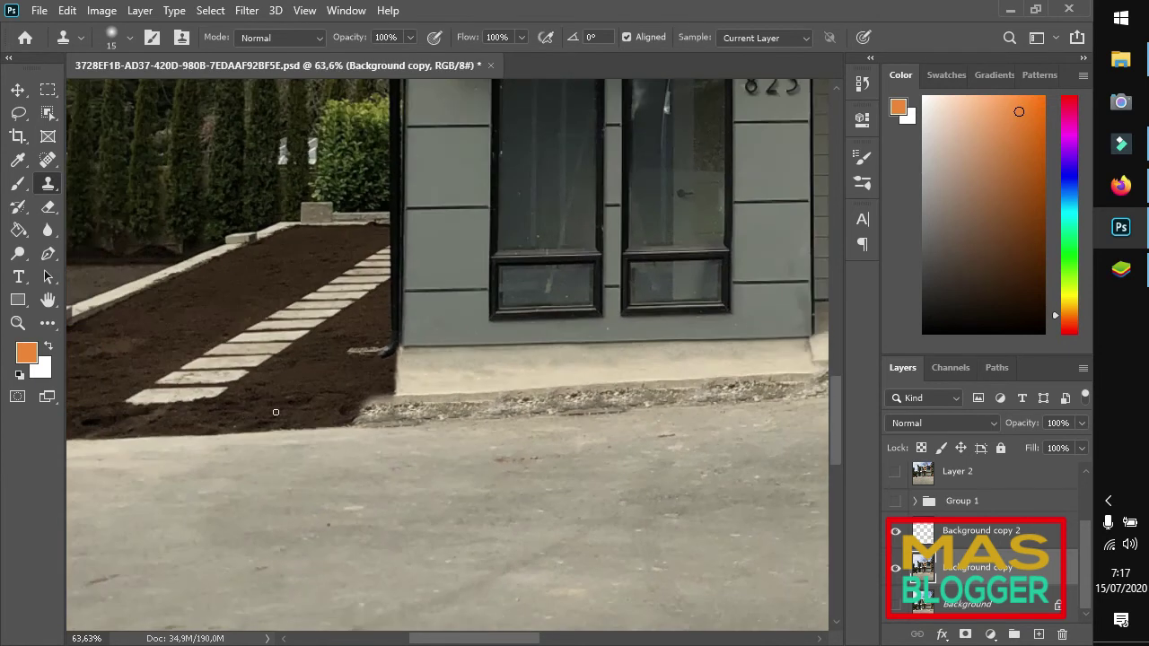
Darken the soil shadow along the step corner and resample the clone source there
scroll(407, 417, up, 2)
scroll(407, 417, up, 2)
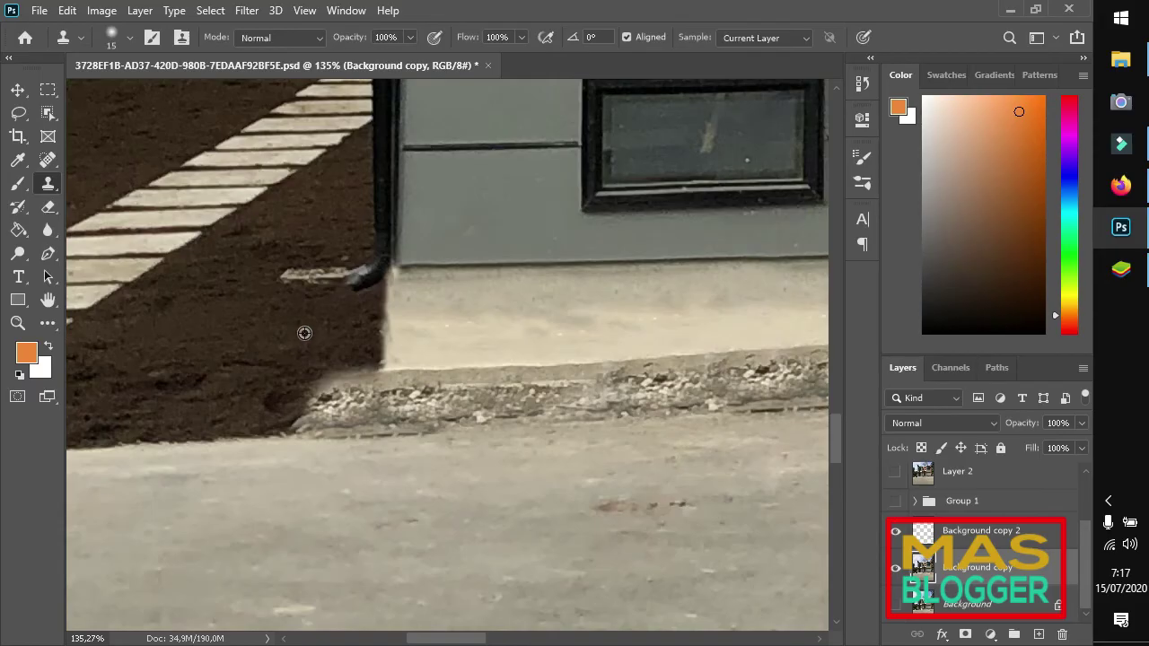
mouse_move(343, 359)
mouse_down()
mouse_move(367, 380)
mouse_move(370, 419)
mouse_move(291, 404)
mouse_move(323, 401)
mouse_move(285, 421)
mouse_move(356, 424)
mouse_up()
alt+click(266, 318)
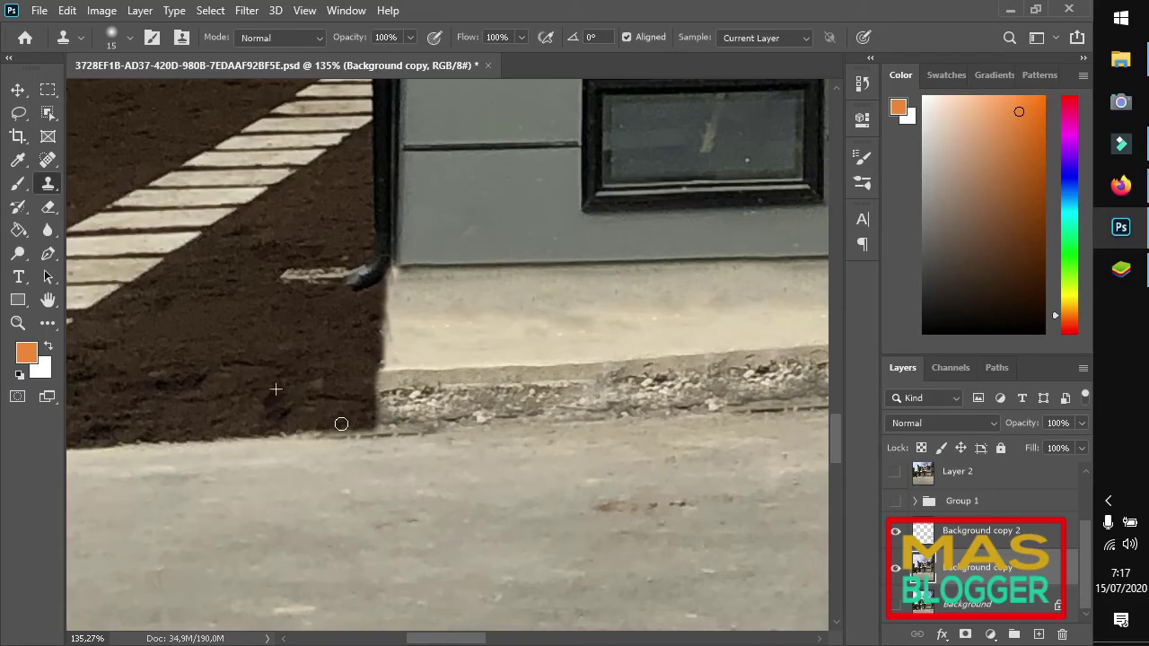
scroll(225, 374, down, 3)
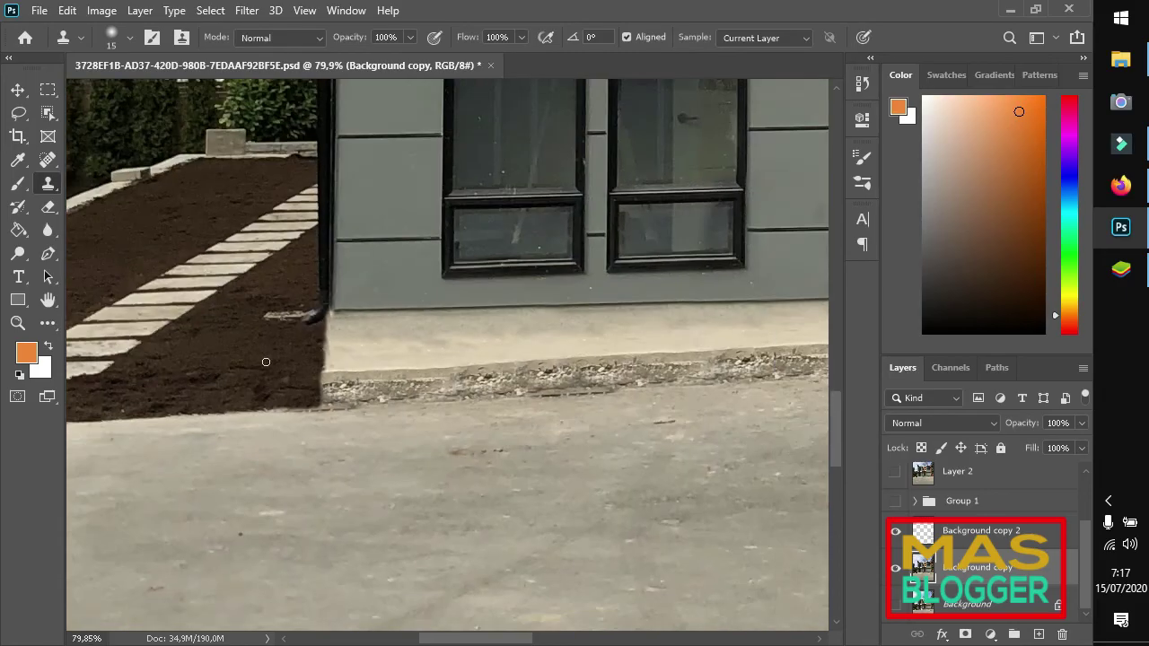
scroll(294, 319, down, 3)
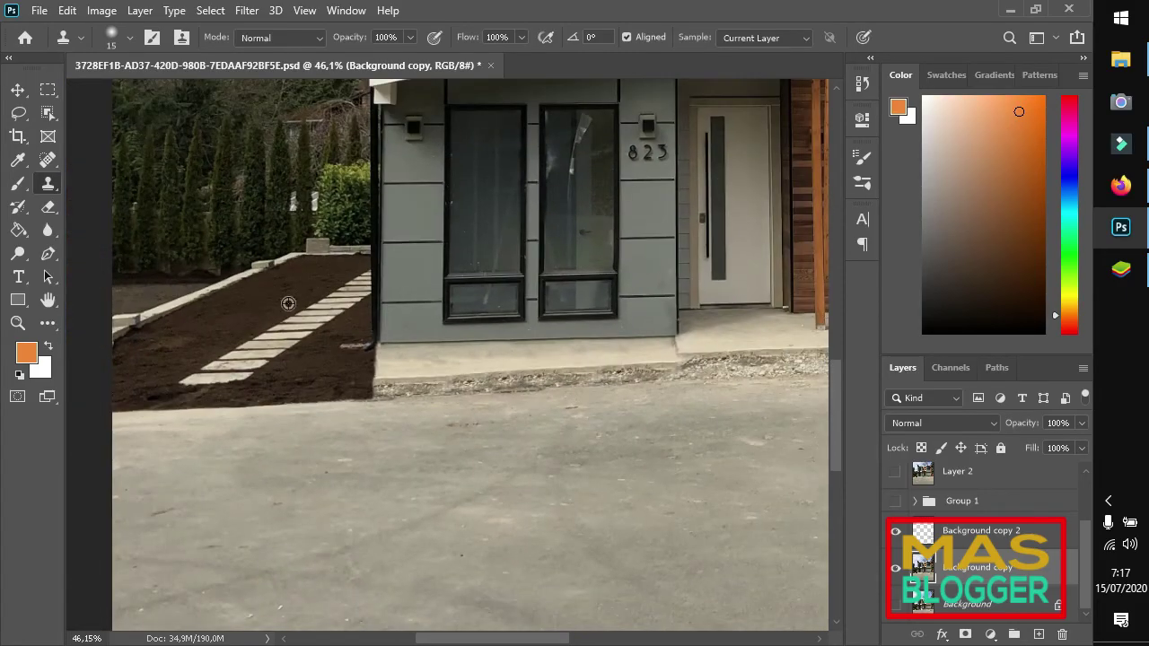
scroll(244, 380, down, 1)
scroll(236, 362, down, 1)
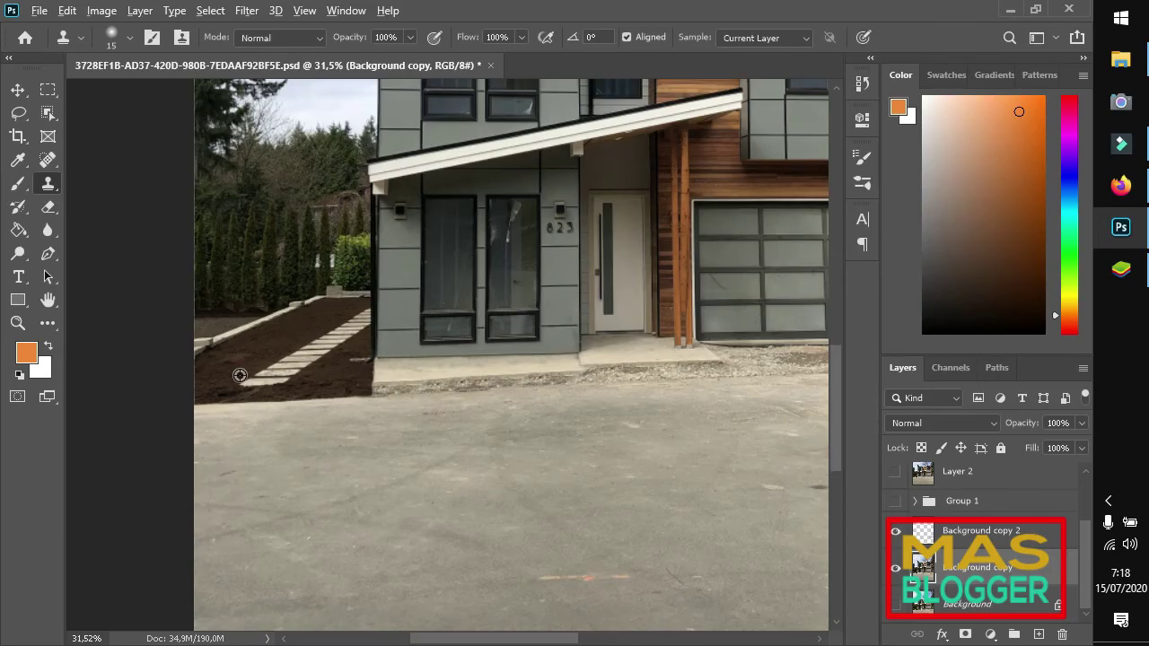
scroll(240, 377, up, 3)
scroll(242, 379, up, 3)
scroll(241, 379, up, 3)
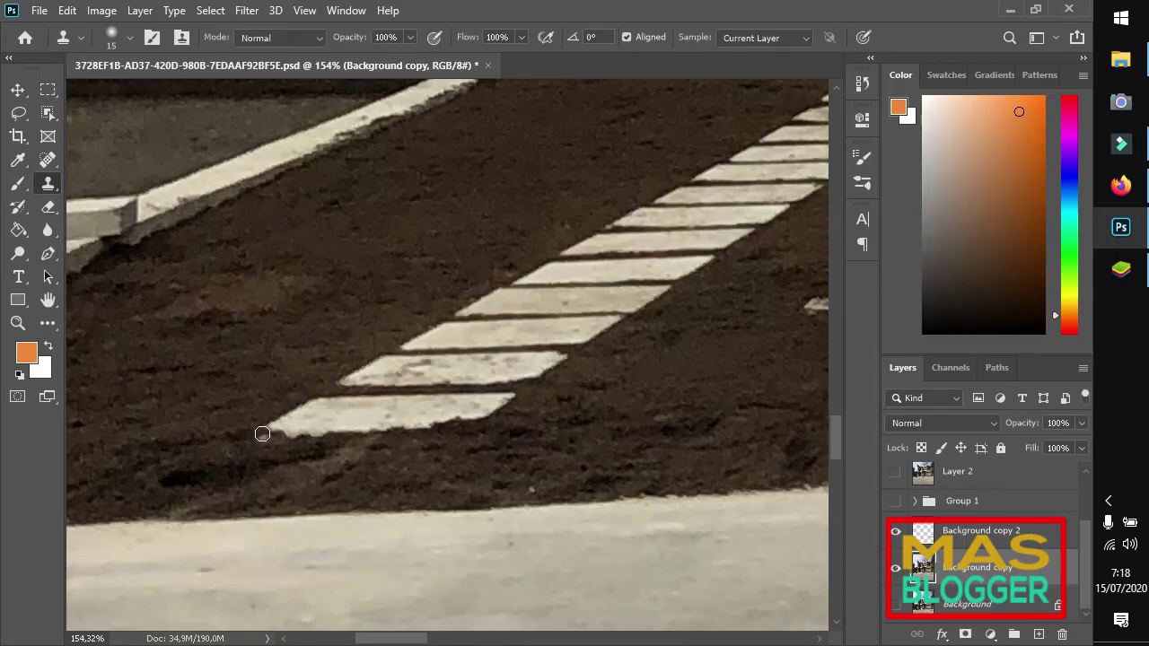
Raise the clone brush to size 45 and clone two new stepping stones toward the driveway
key(bracketright)
key(bracketright)
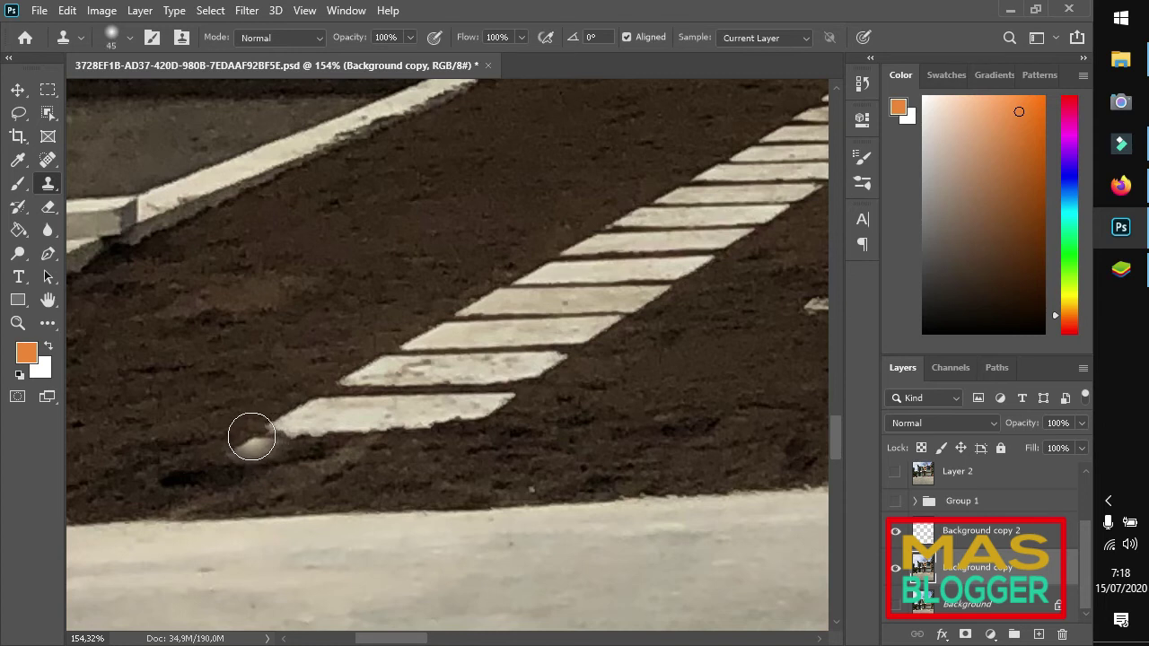
drag(250, 438, 435, 450)
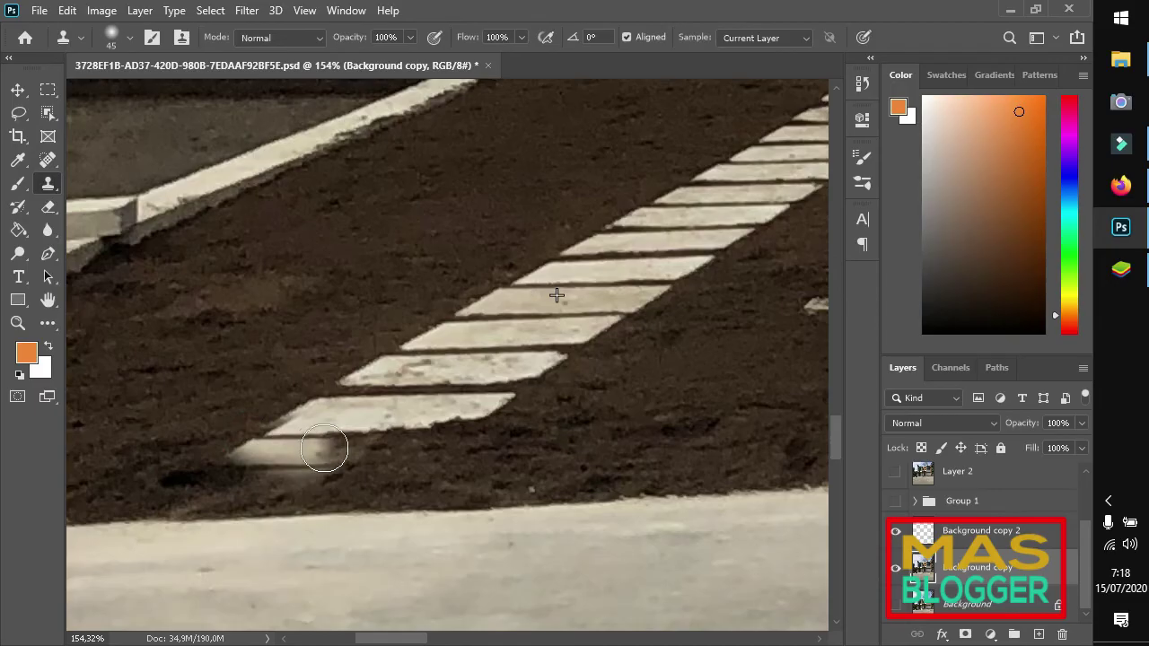
mouse_move(435, 449)
mouse_down()
mouse_move(174, 507)
mouse_move(266, 476)
mouse_up()
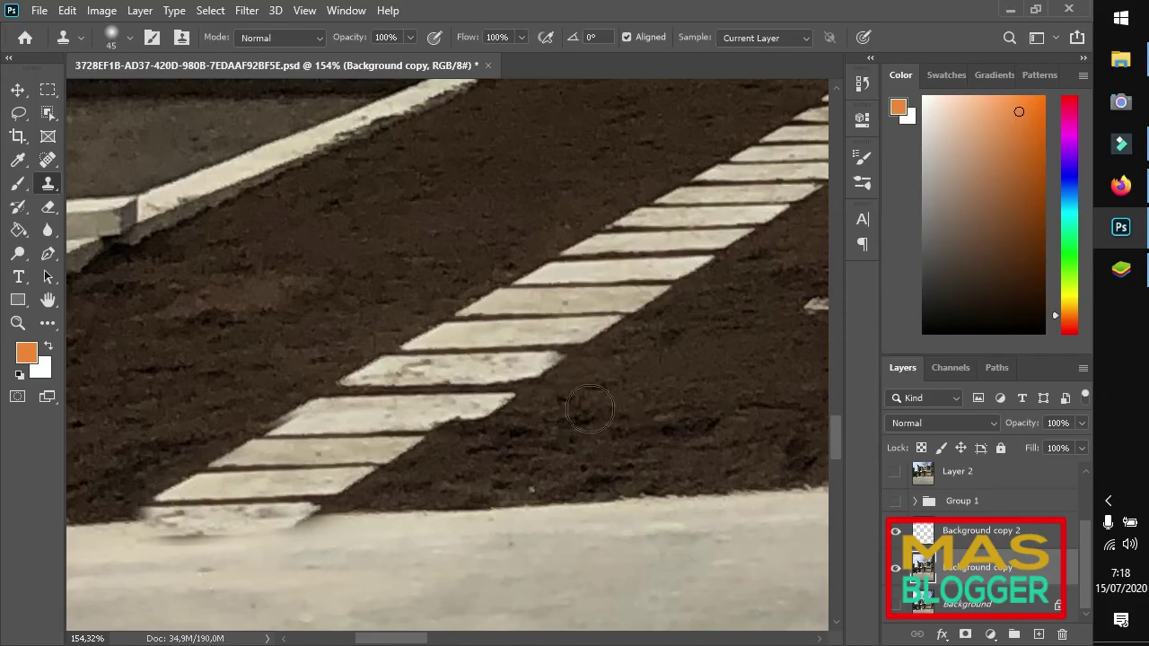
scroll(621, 400, down, 1)
scroll(621, 401, down, 2)
scroll(564, 474, up, 2)
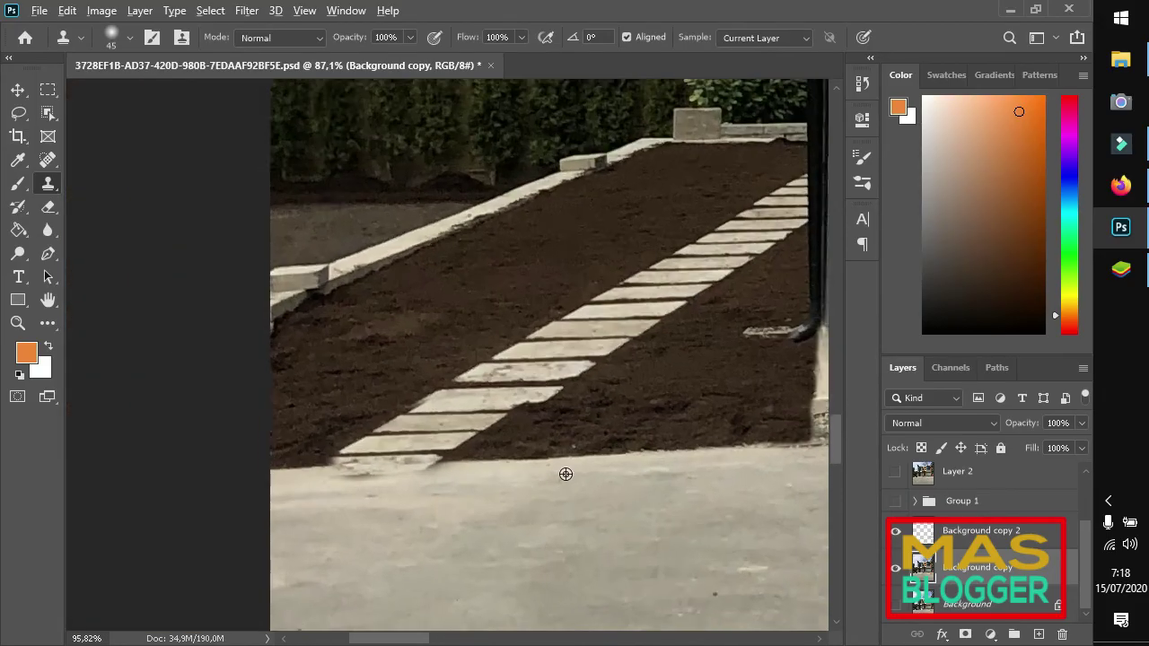
scroll(643, 441, up, 2)
Extend the soil shadow edge straight along the pavement, undoing a stray dark smudge
alt+click(643, 439)
drag(464, 474, 401, 470)
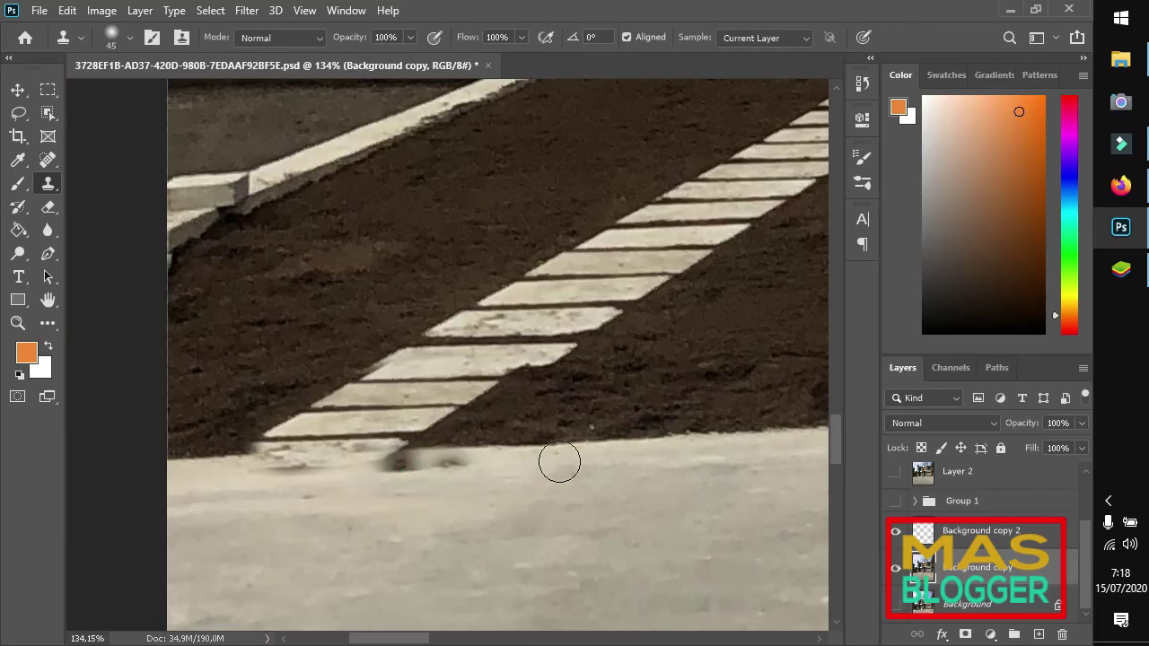
key(ctrl+z)
alt+click(583, 440)
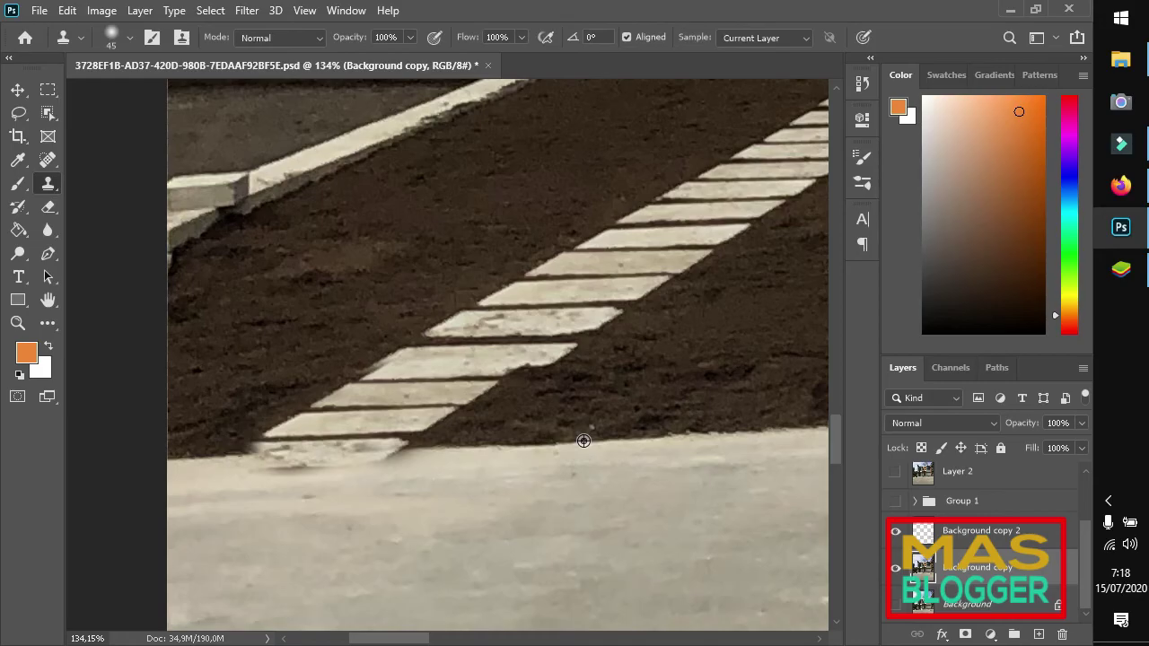
mouse_move(418, 473)
mouse_down()
mouse_move(395, 453)
mouse_move(257, 459)
mouse_up()
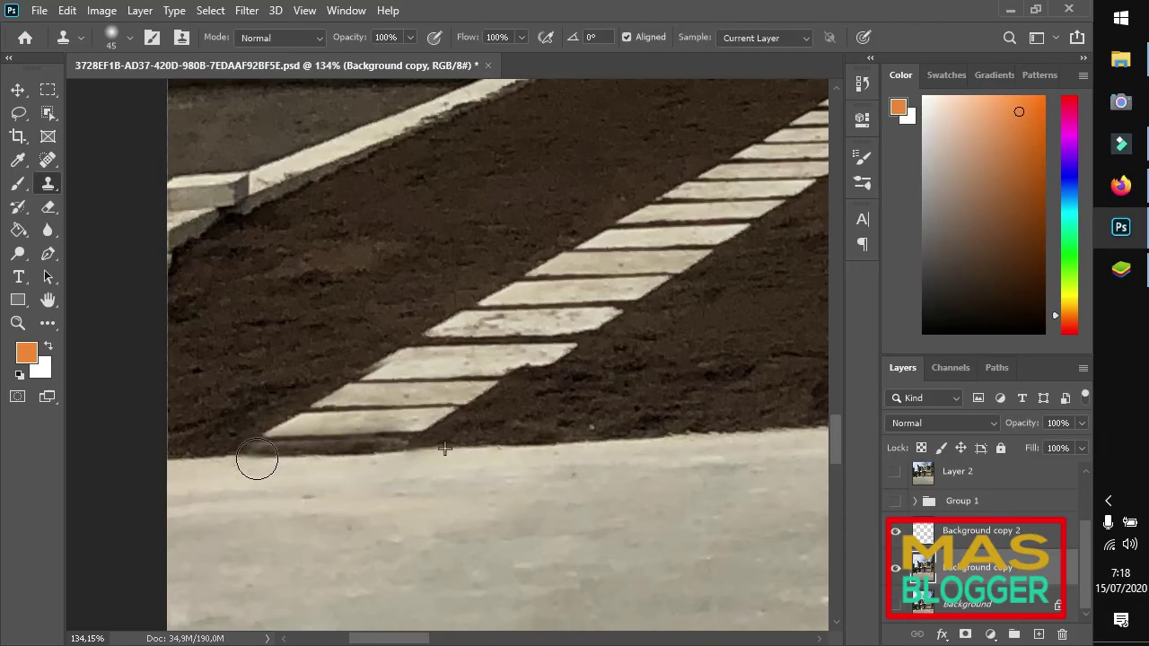
alt+scroll(325, 490, down, 2)
alt+scroll(325, 490, down, 1)
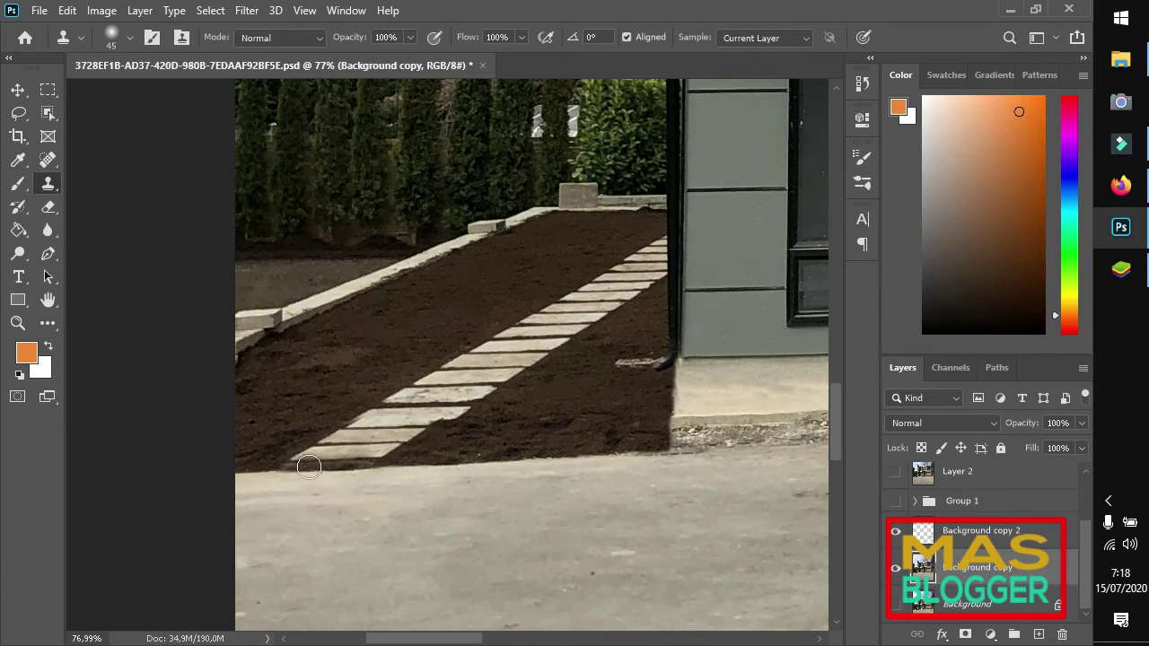
alt+scroll(367, 341, down, 2)
alt+scroll(359, 351, down, 2)
alt+scroll(353, 392, down, 3)
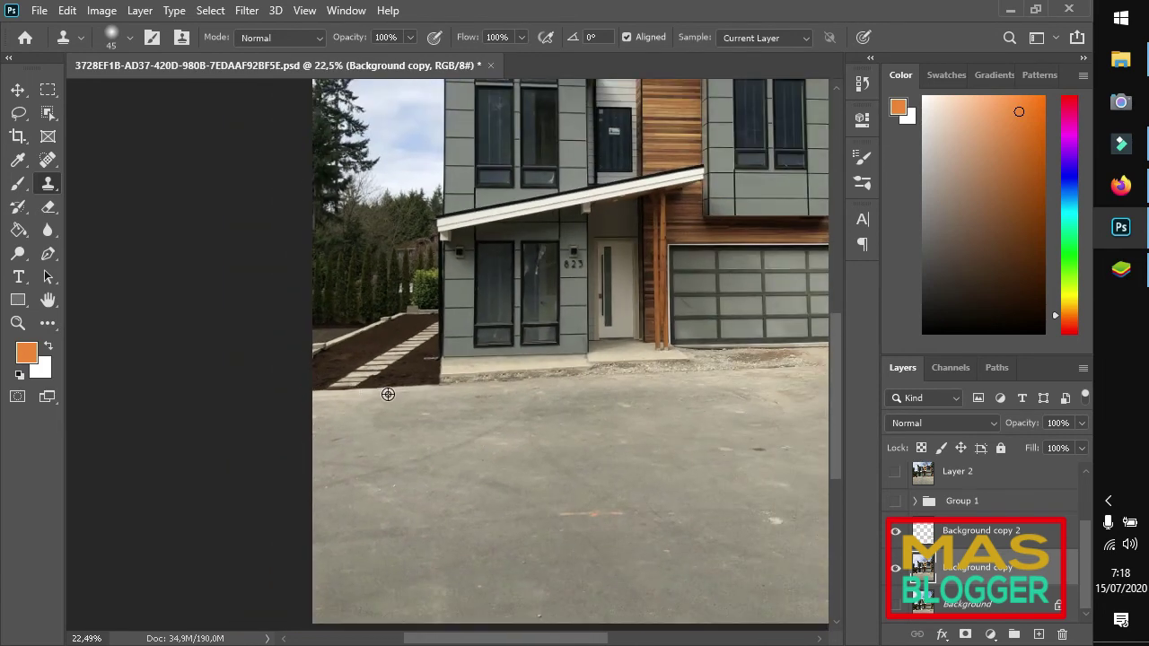
alt+scroll(355, 396, down, 2)
alt+scroll(359, 403, down, 1)
alt+scroll(549, 491, up, 4)
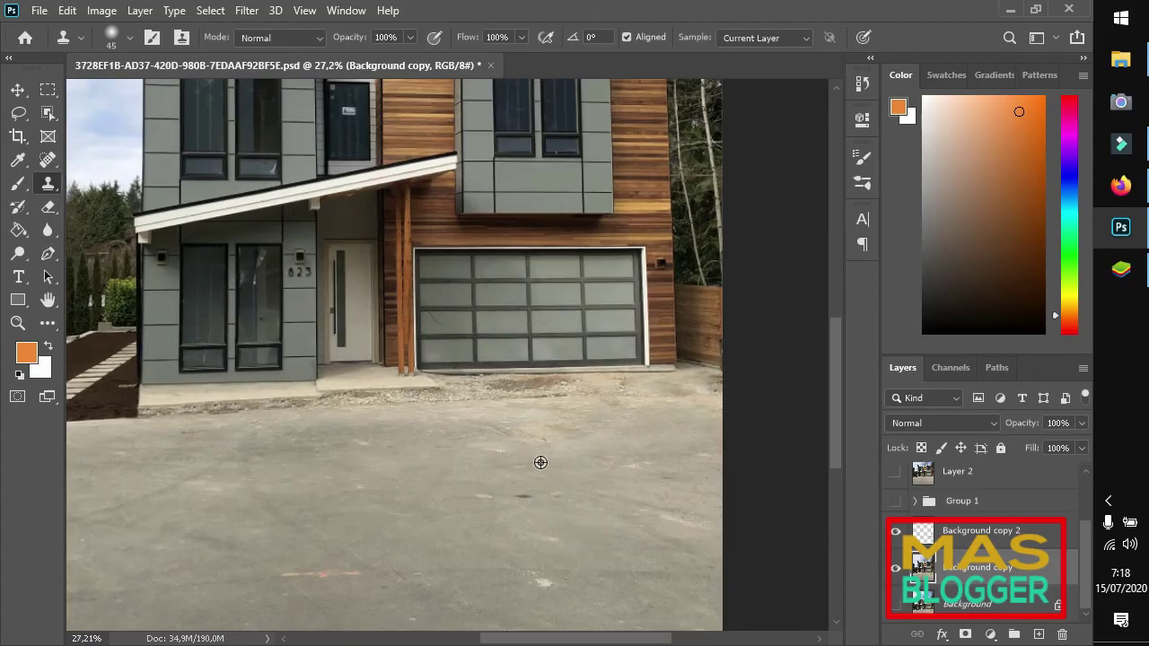
alt+scroll(404, 405, up, 2)
alt+scroll(533, 410, up, 1)
alt+scroll(689, 419, down, 1)
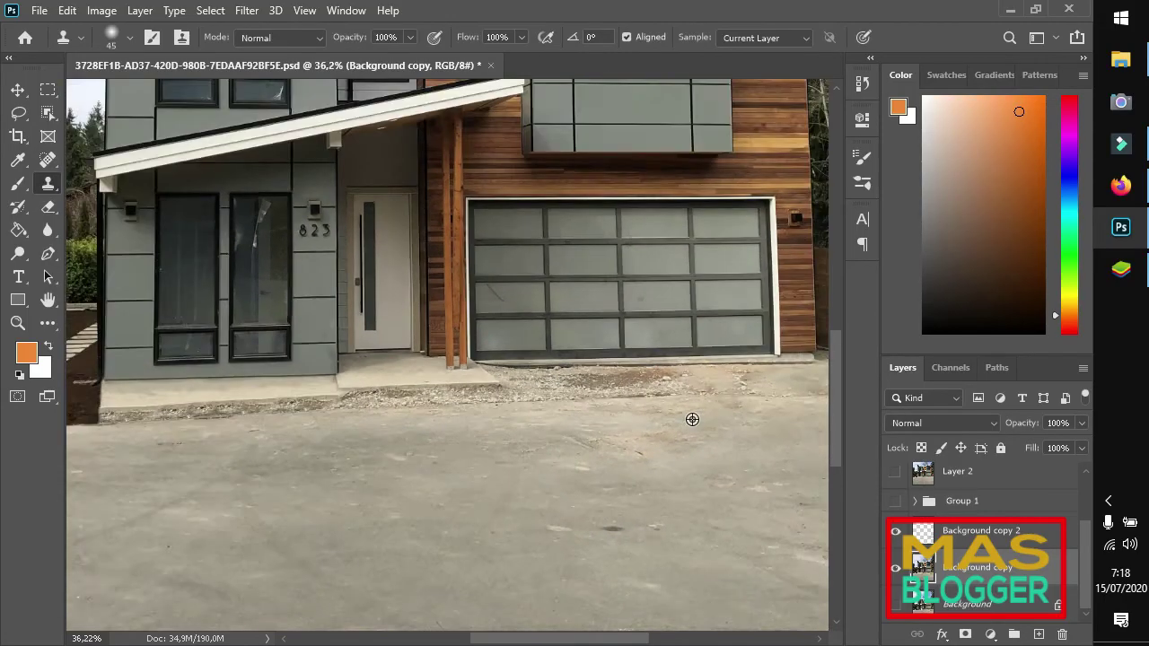
alt+scroll(648, 429, down, 1)
alt+scroll(482, 431, up, 2)
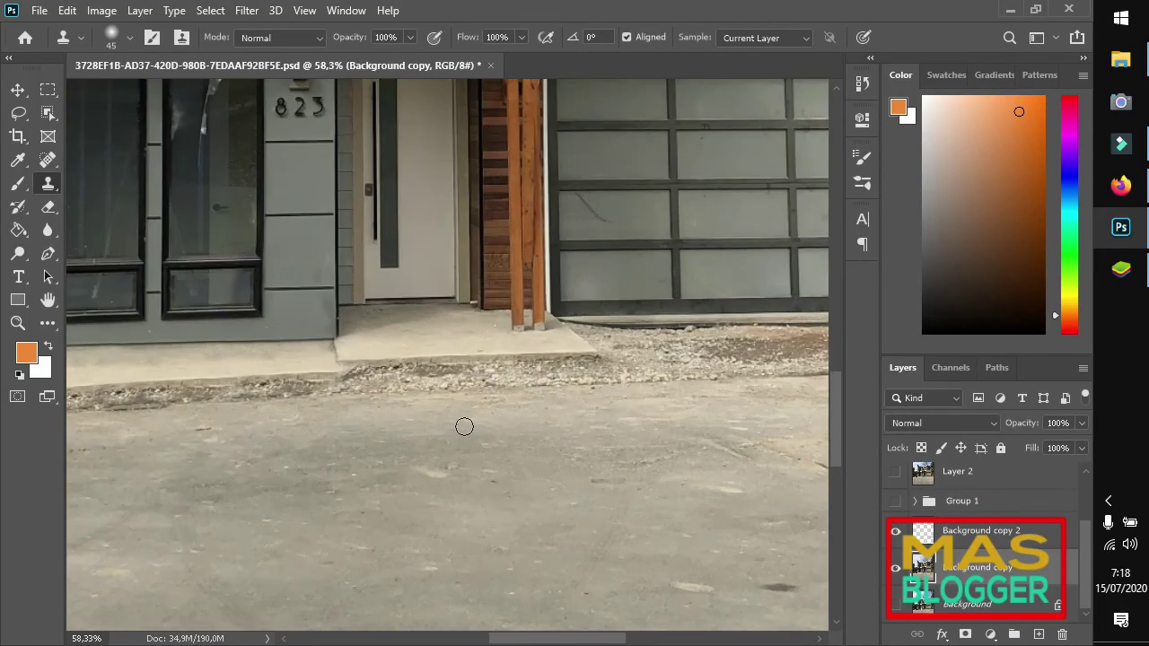
alt+scroll(539, 408, down, 1)
alt+scroll(524, 394, up, 1)
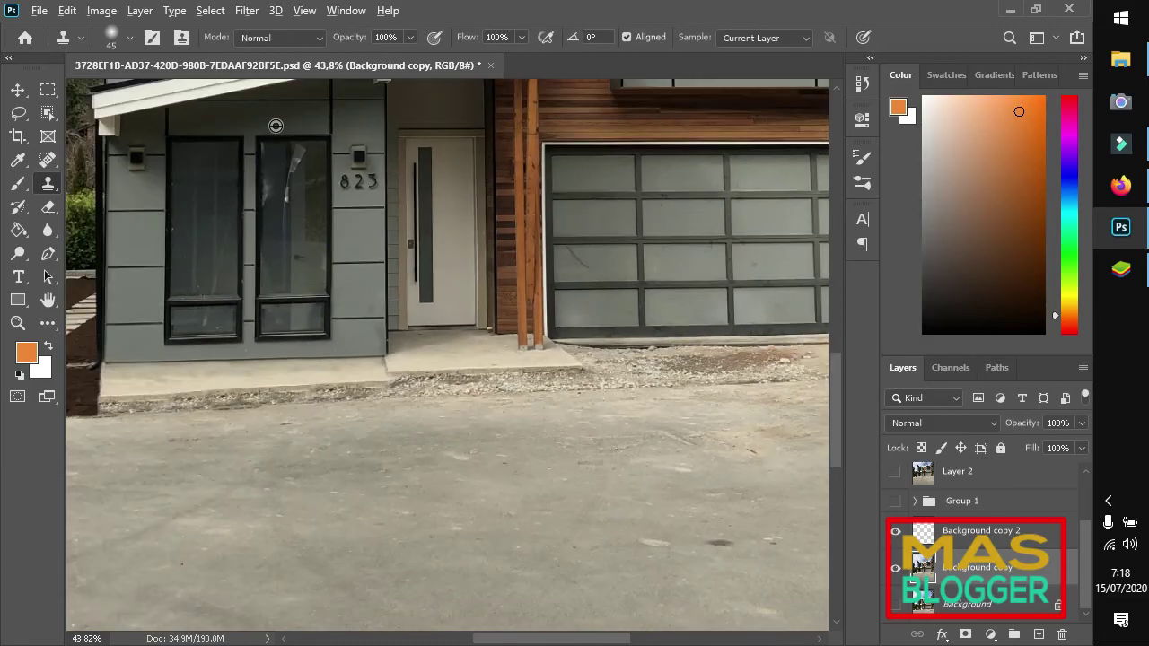
alt+scroll(284, 153, up, 1)
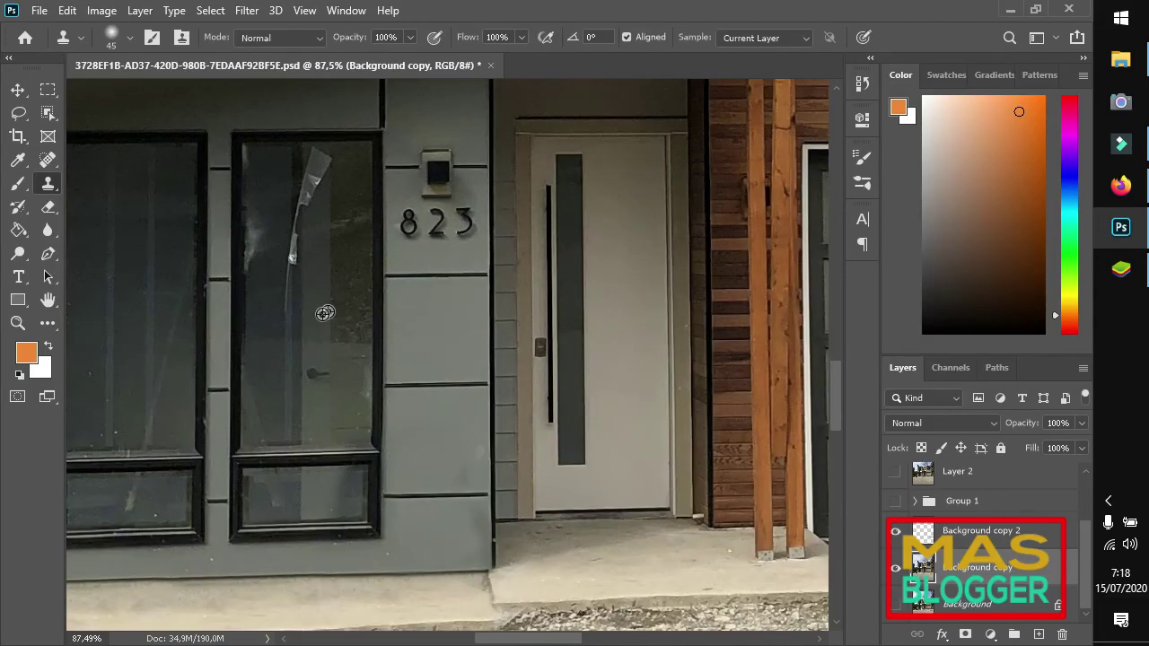
alt+scroll(305, 323, down, 1)
alt+scroll(309, 359, down, 1)
alt+scroll(314, 413, down, 1)
alt+scroll(321, 445, down, 1)
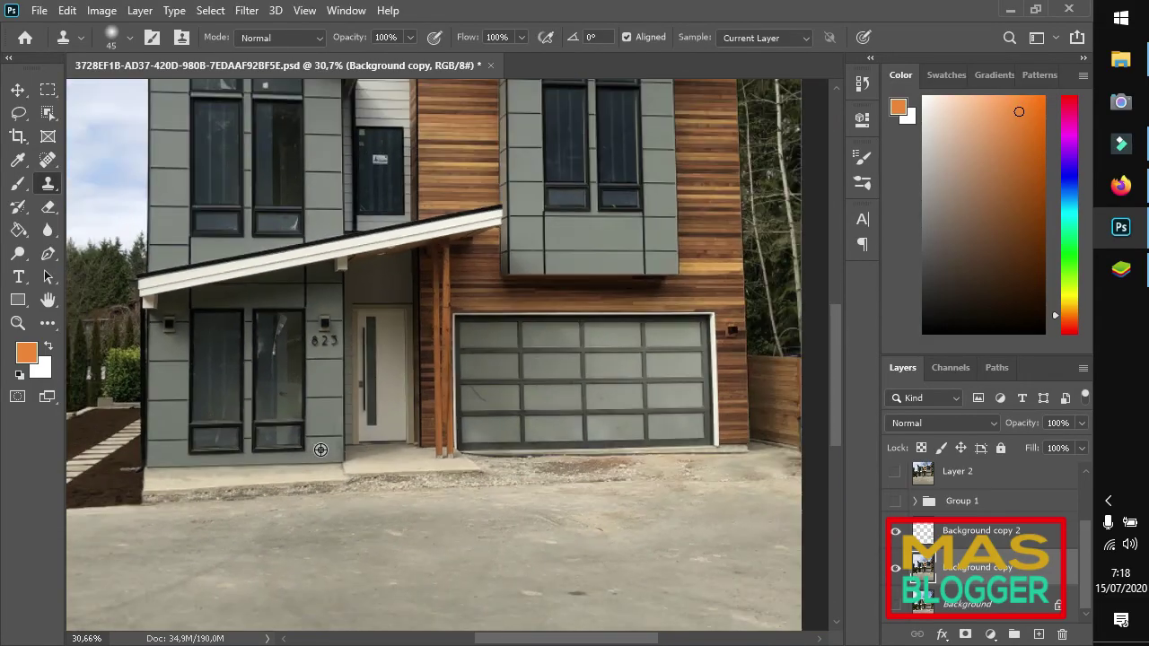
click(1023, 530)
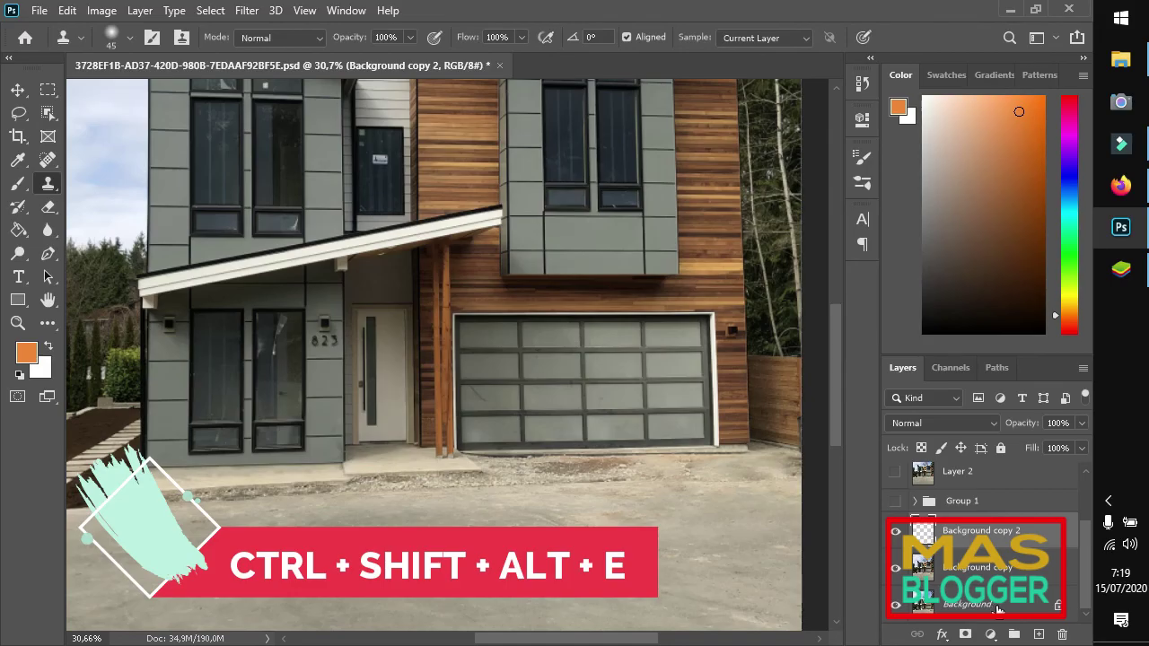
Stamp all visible layers into a new Layer 3 and hide the Background copy layer
key(ctrl+shift+alt+e)
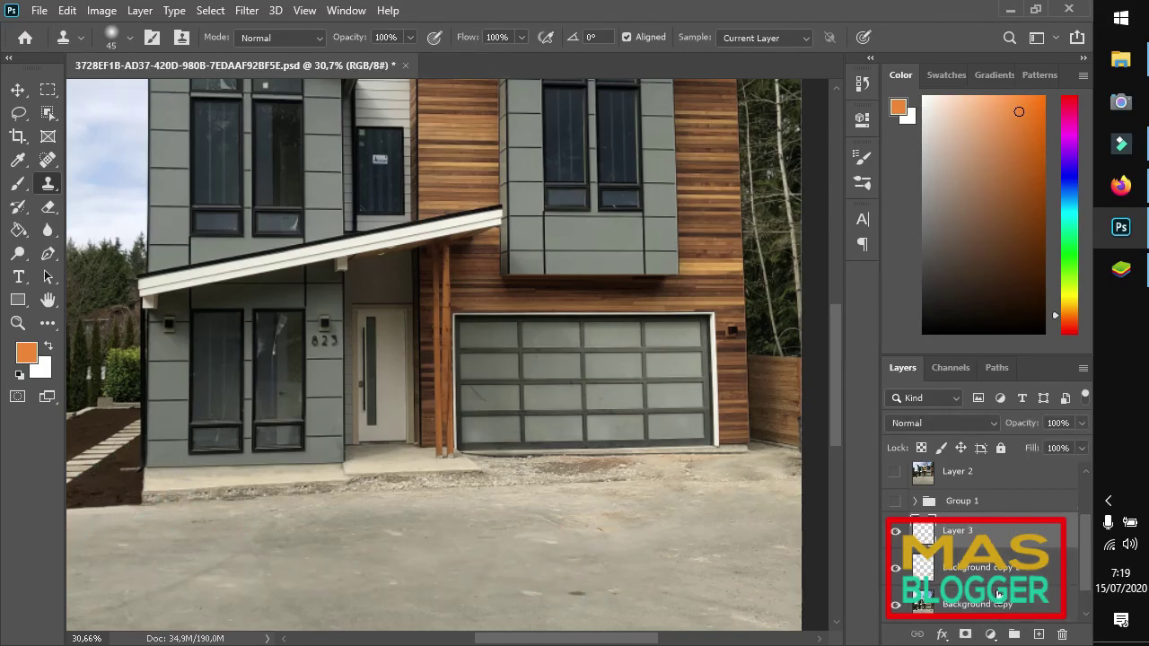
scroll(911, 601, down, 1)
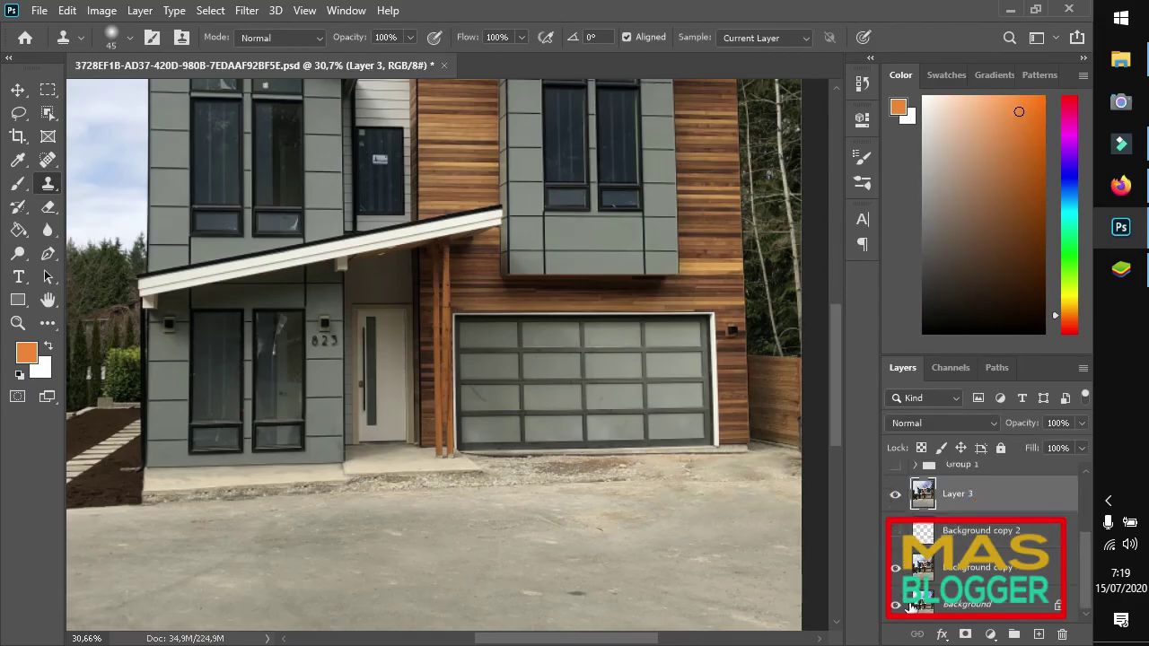
click(896, 568)
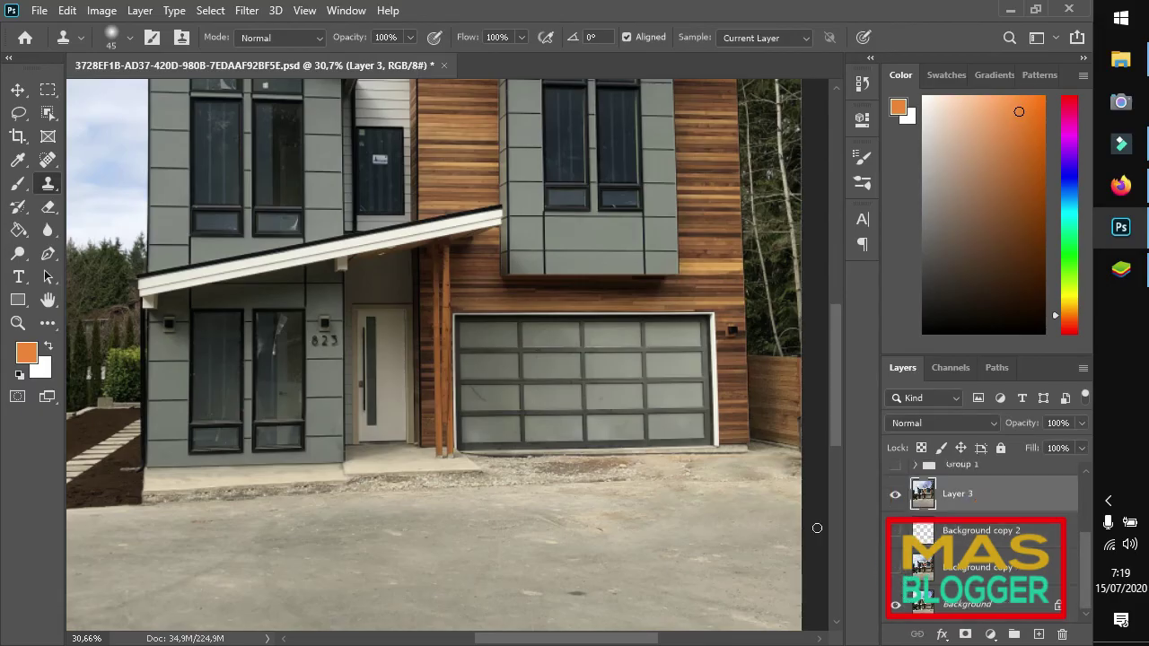
Toggle Layer 3 on and off to compare the cleaned driveway with the original debris
click(895, 496)
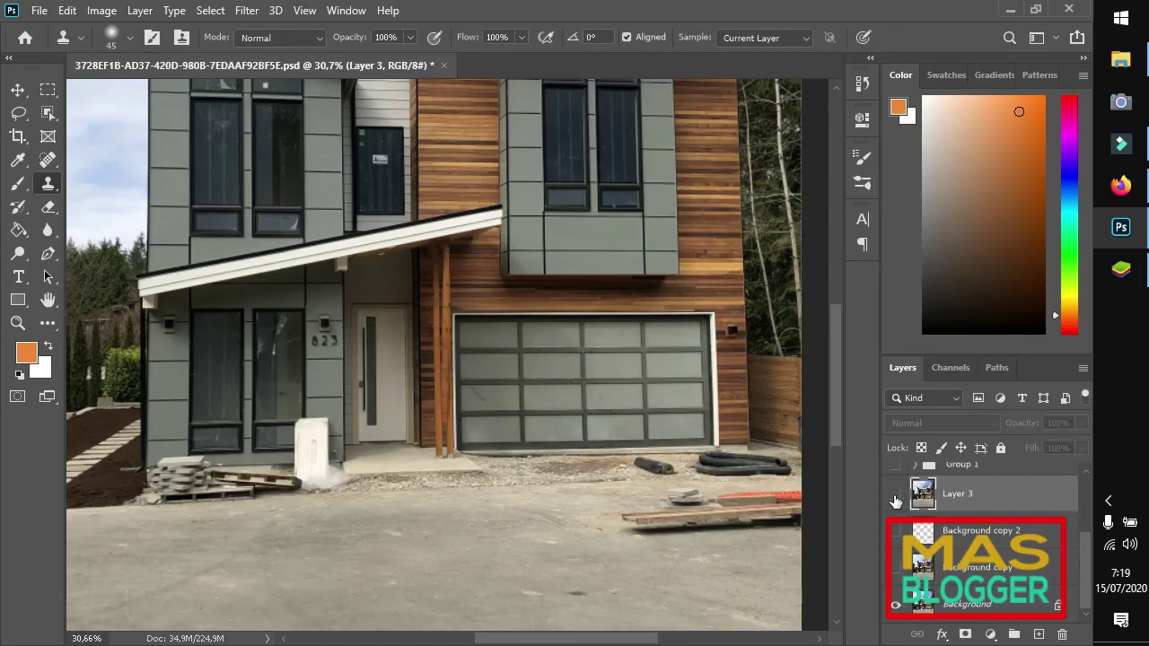
click(895, 494)
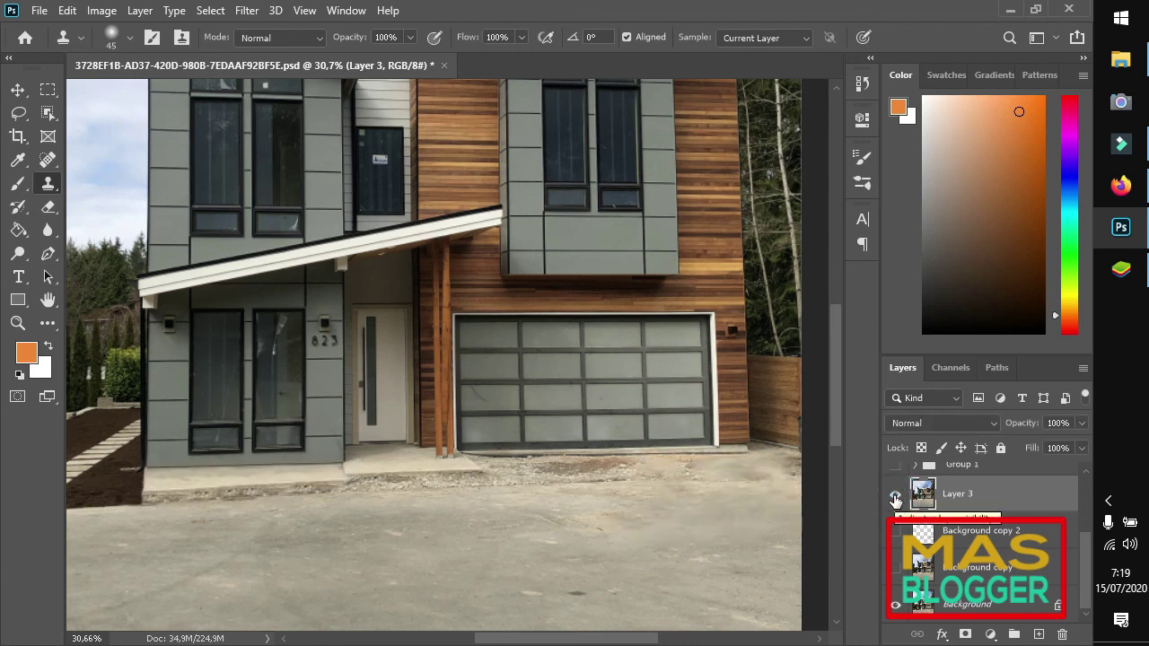
click(895, 494)
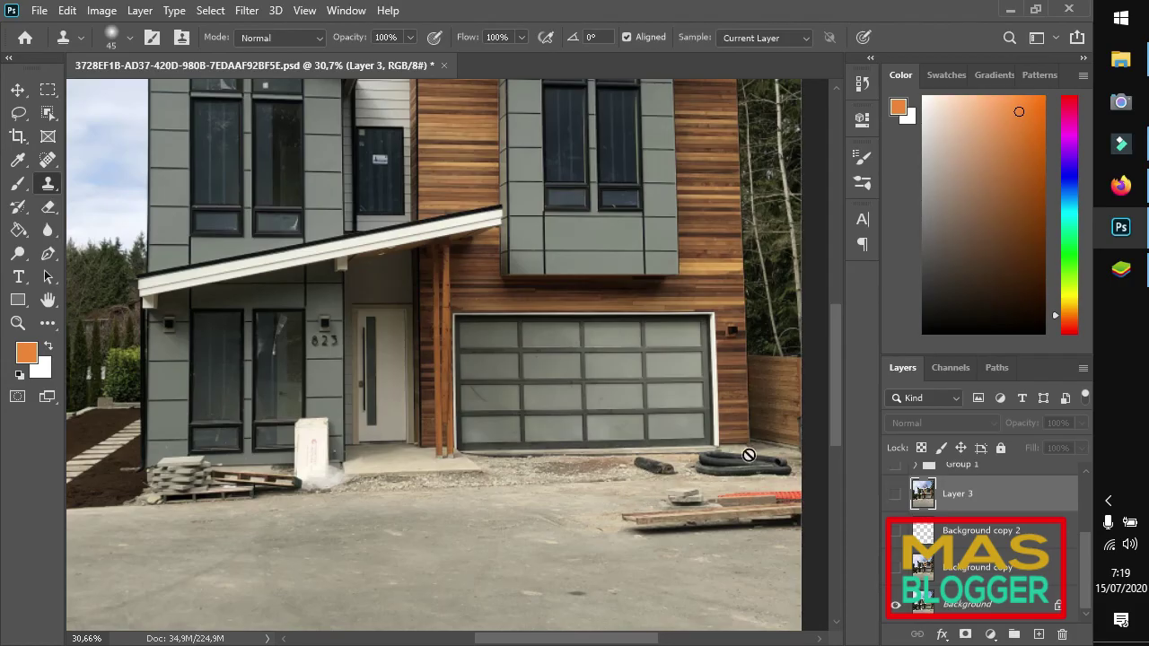
scroll(359, 482, up, 4)
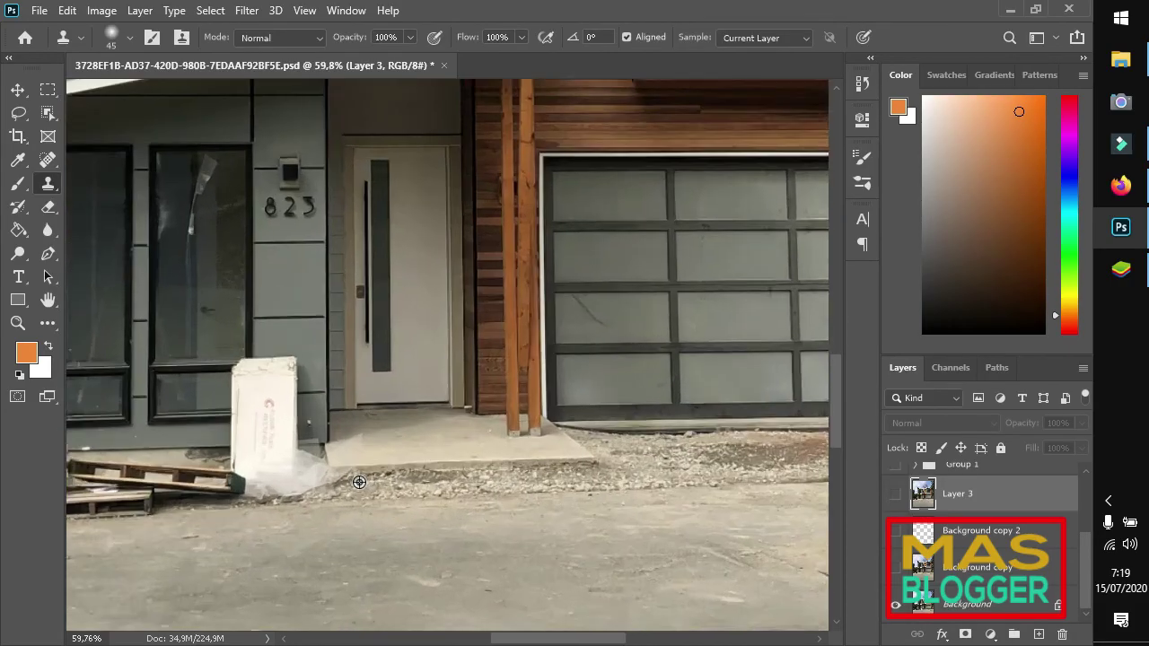
scroll(359, 482, down, 3)
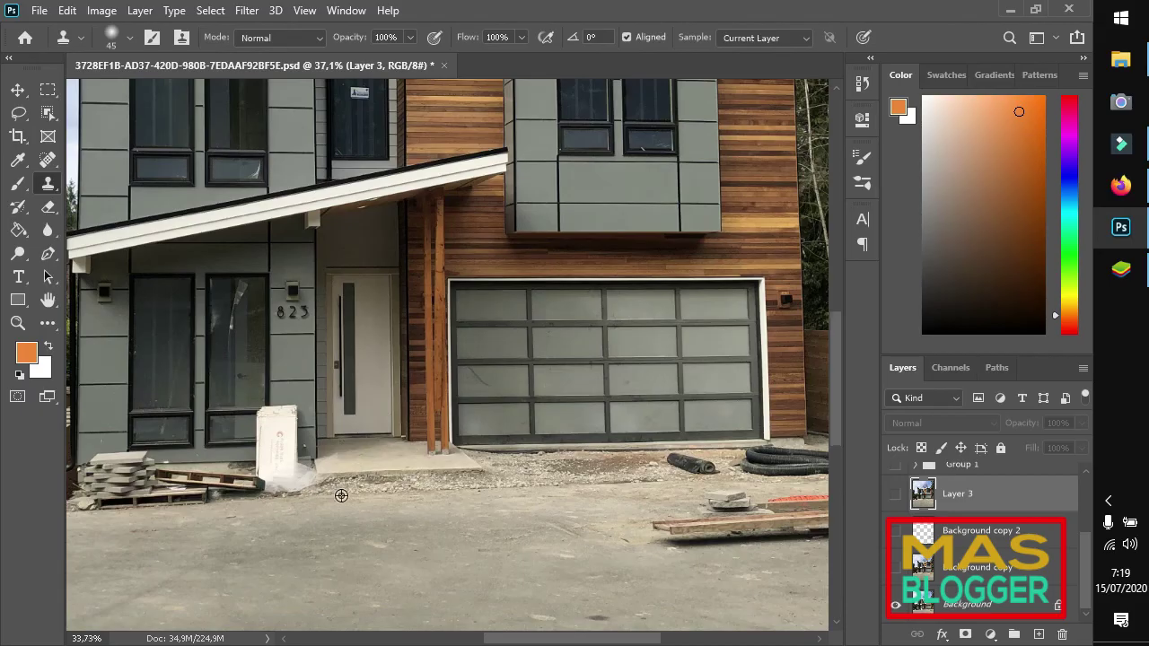
scroll(196, 494, down, 1)
scroll(196, 495, up, 1)
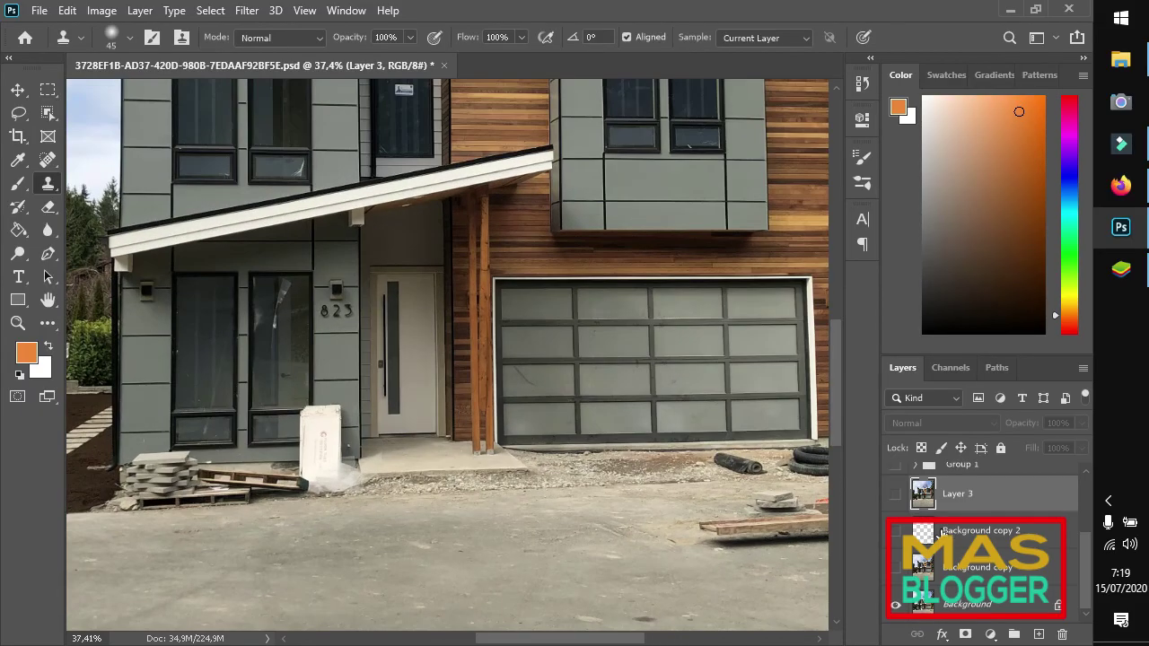
click(895, 495)
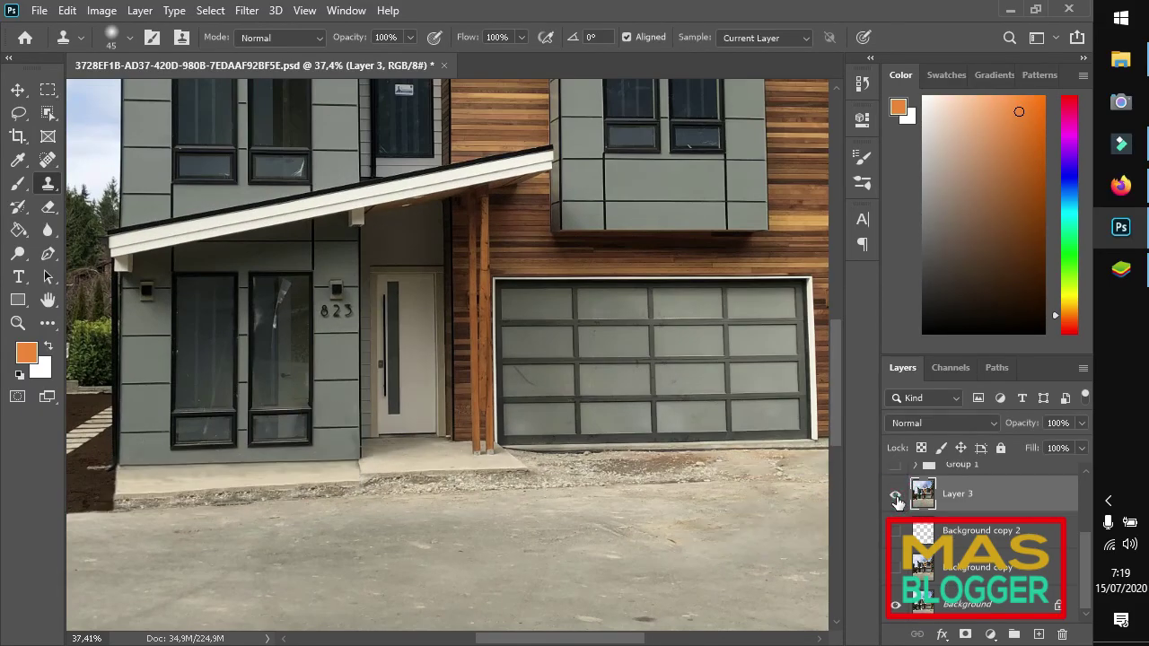
scroll(357, 514, down, 2)
scroll(772, 510, up, 2)
scroll(556, 493, up, 2)
scroll(516, 494, up, 1)
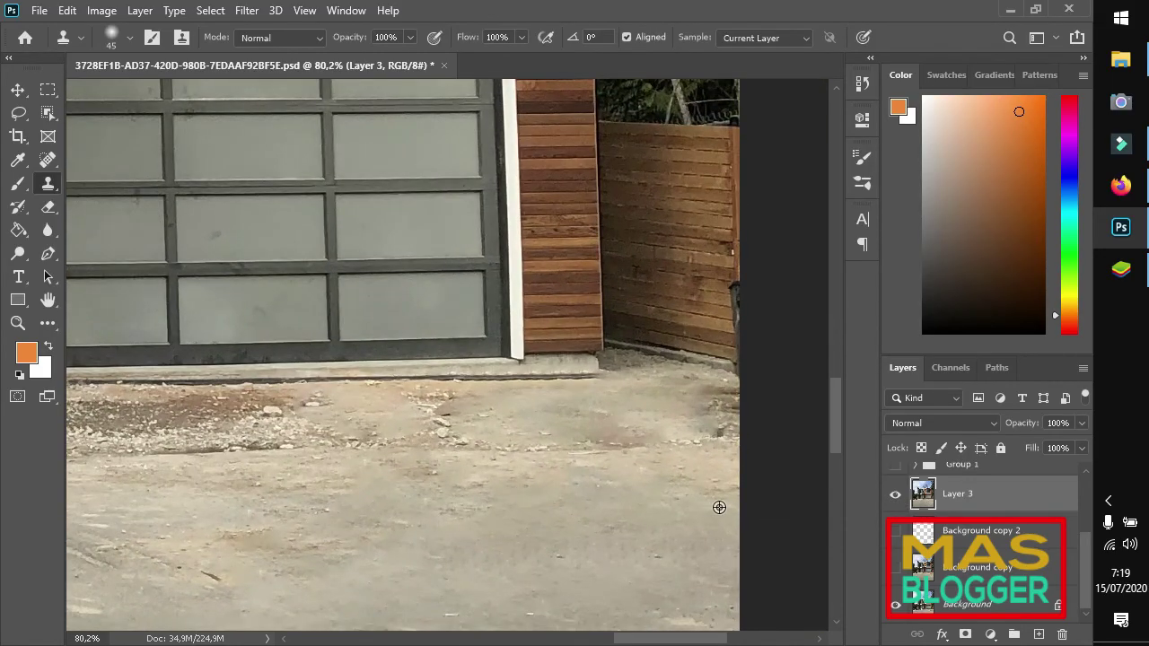
scroll(763, 499, down, 1)
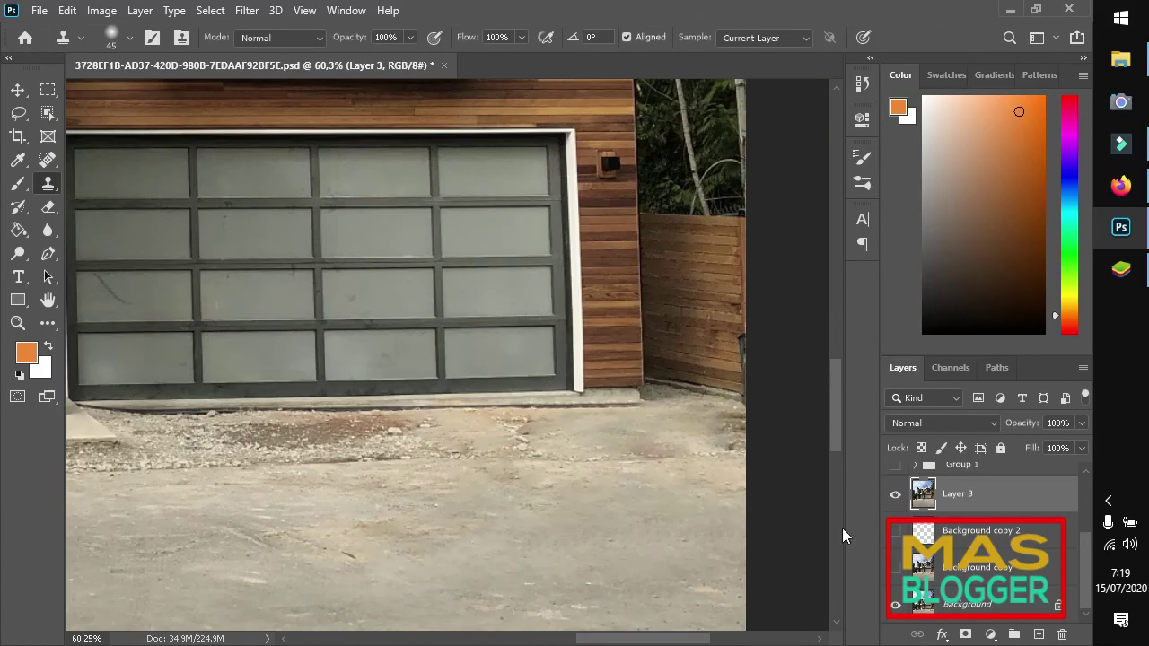
click(895, 495)
click(895, 494)
Pan over the photo to inspect the cleaned result with Layer 3 visible
scroll(735, 523, down, 1)
scroll(679, 485, down, 2)
scroll(678, 486, down, 2)
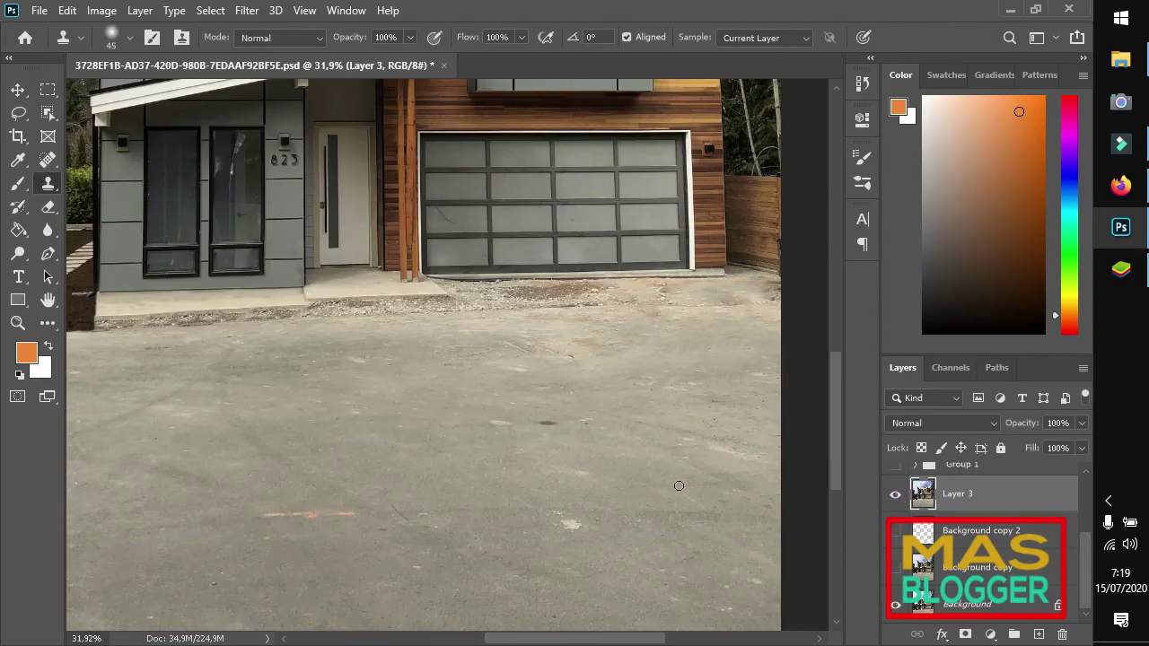
scroll(668, 448, down, 1)
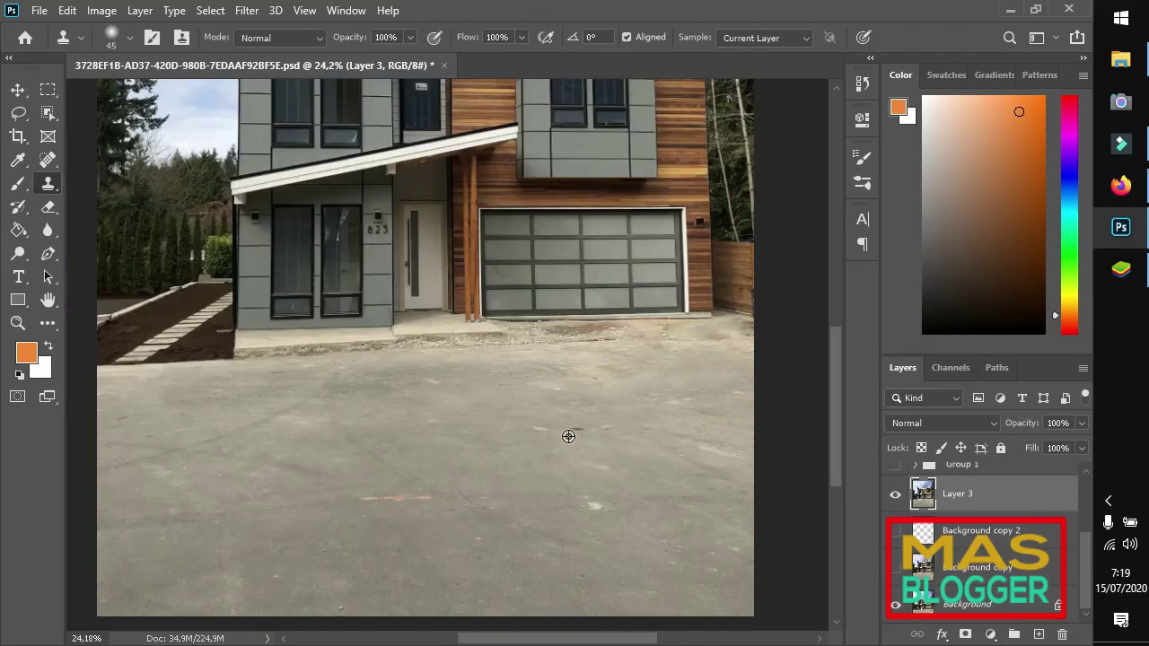
scroll(577, 437, up, 1)
scroll(587, 451, up, 1)
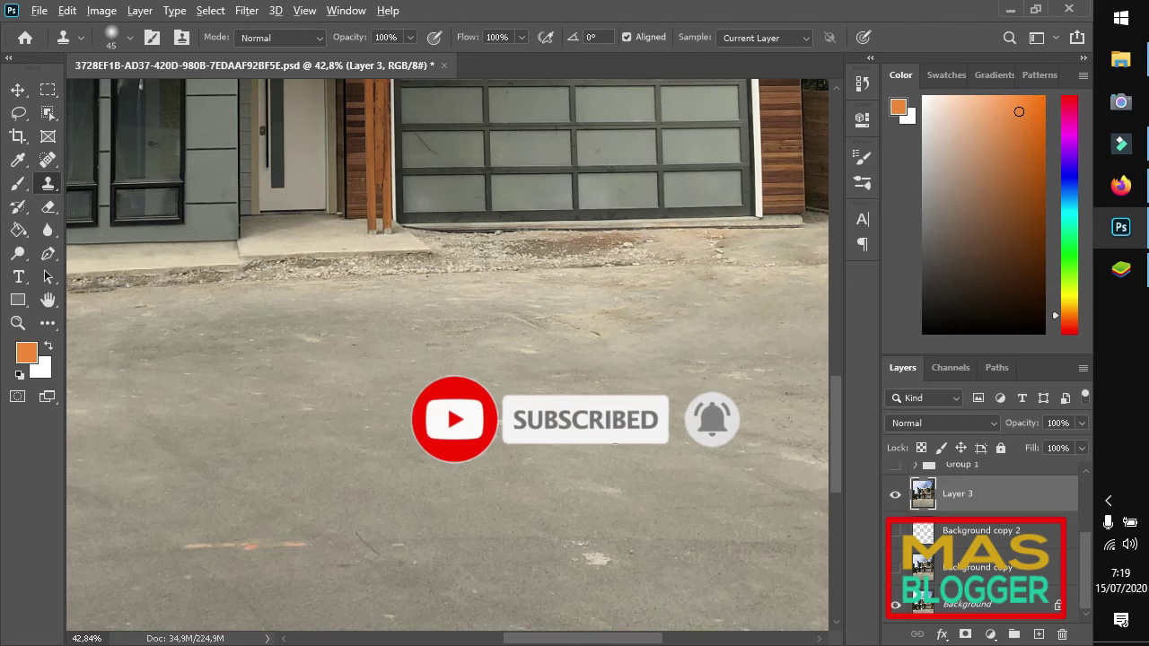
scroll(615, 444, down, 1)
scroll(584, 422, down, 1)
scroll(506, 356, up, 1)
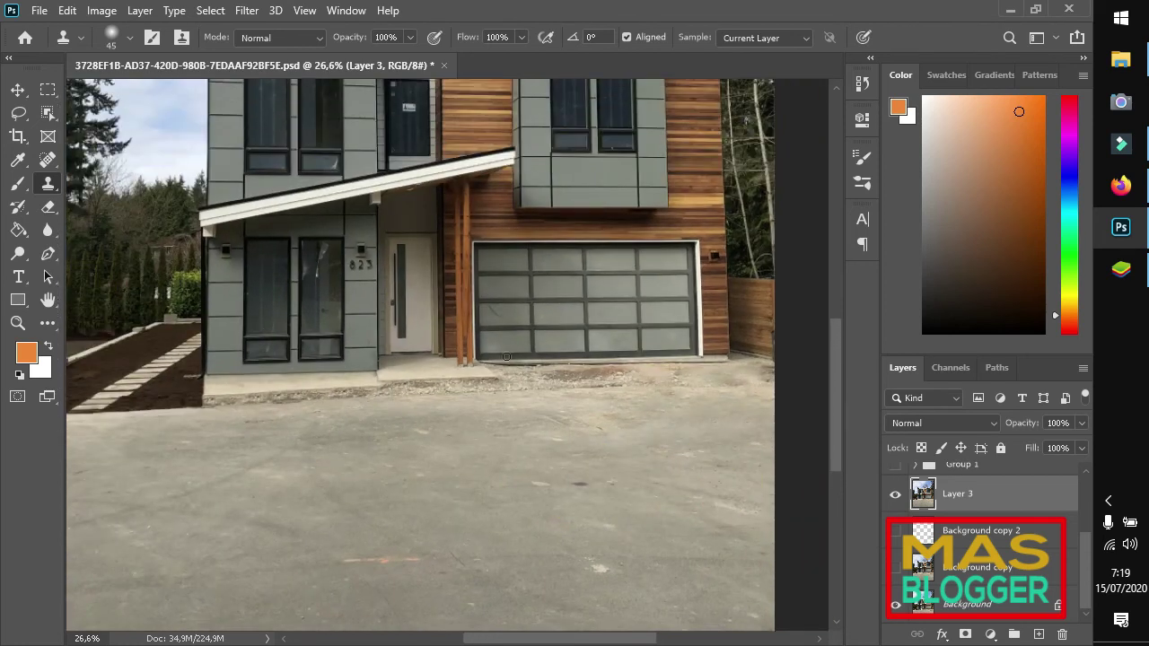
scroll(988, 534, up, 3)
scroll(987, 536, down, 2)
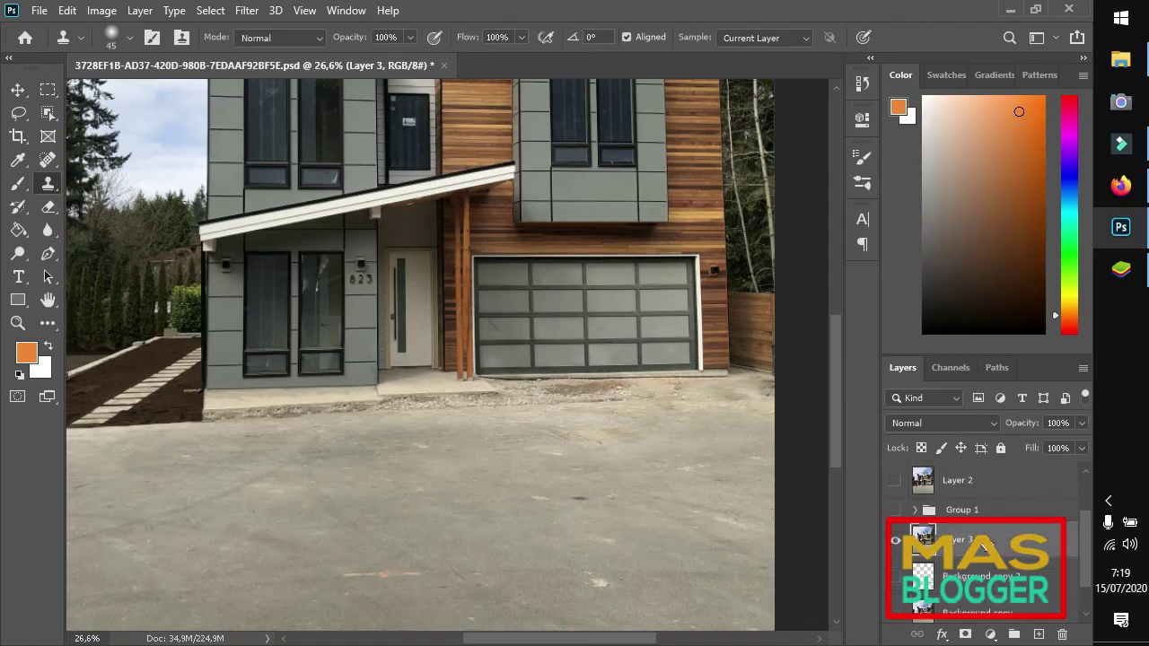
Turn on the orange Outer Glow watermark text layer and review it over the driveway
scroll(985, 577, up, 2)
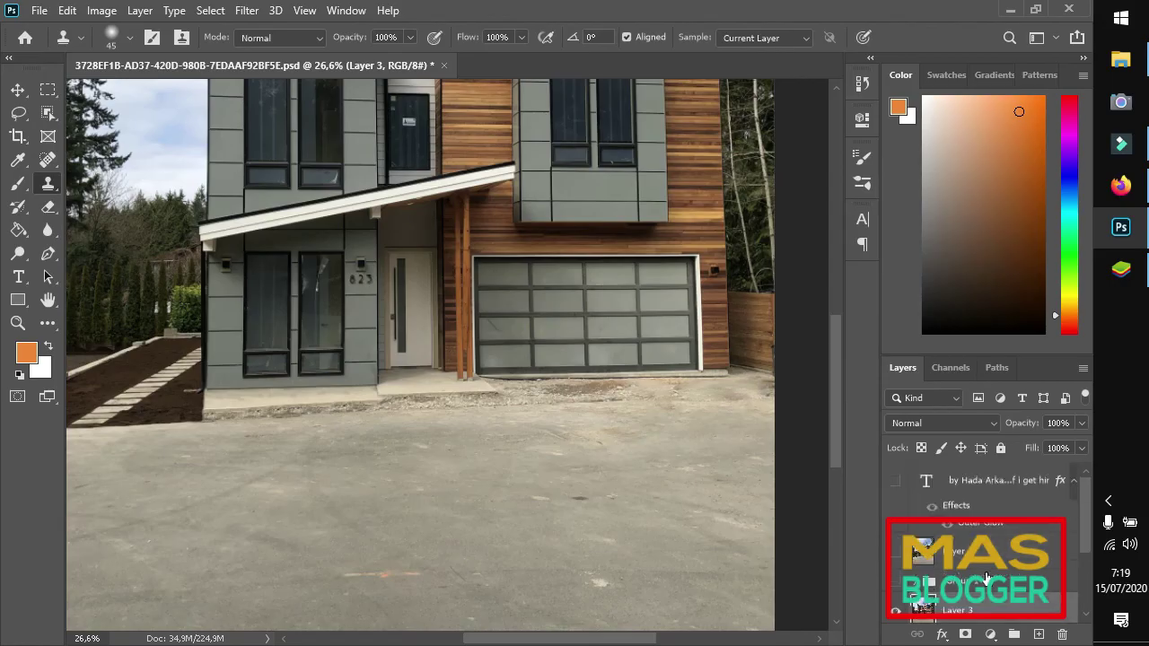
click(895, 484)
scroll(571, 454, down, 1)
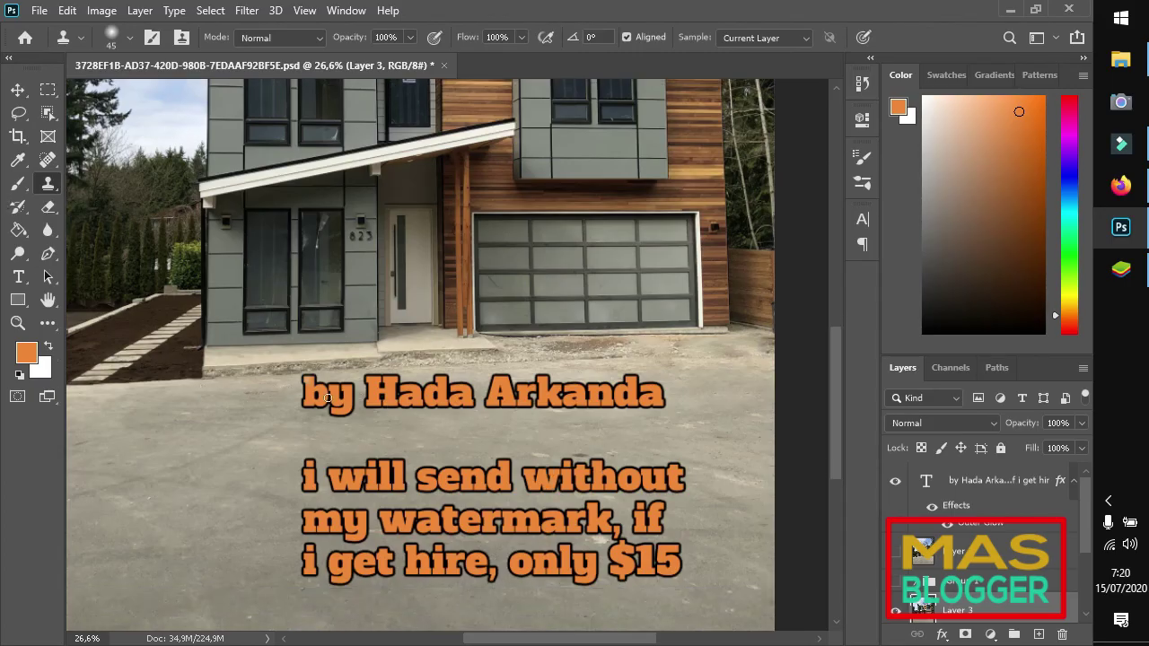
scroll(217, 387, down, 1)
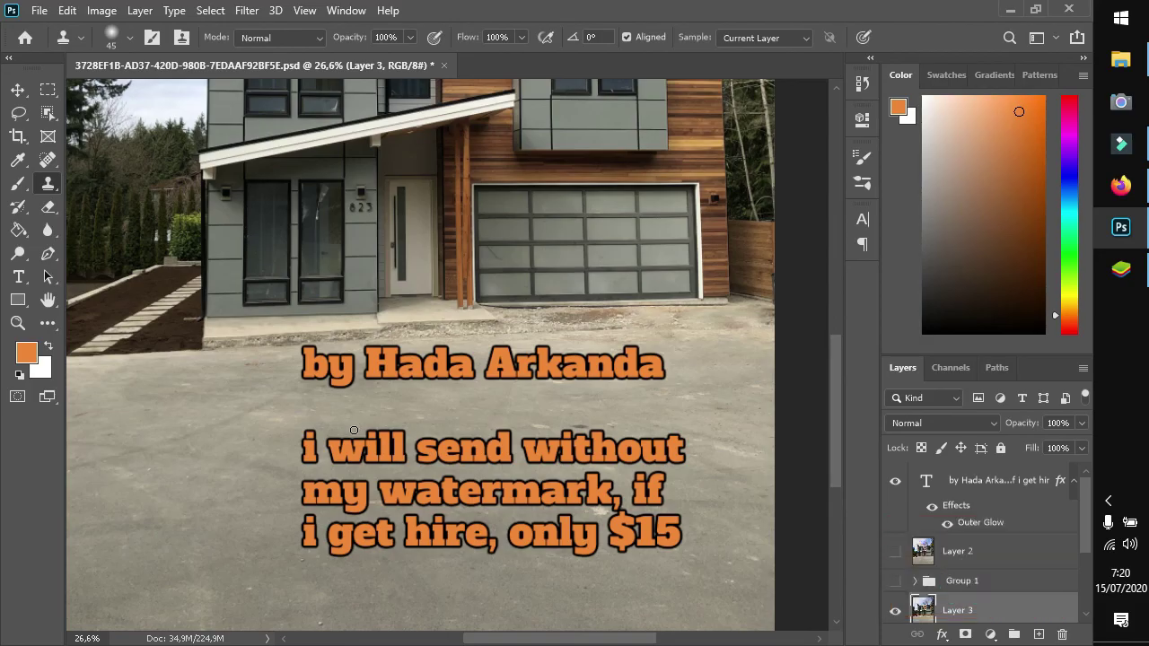
scroll(353, 430, up, 2)
scroll(359, 436, up, 2)
scroll(377, 448, up, 2)
scroll(388, 461, up, 2)
scroll(388, 460, down, 6)
scroll(388, 464, down, 1)
scroll(389, 471, down, 3)
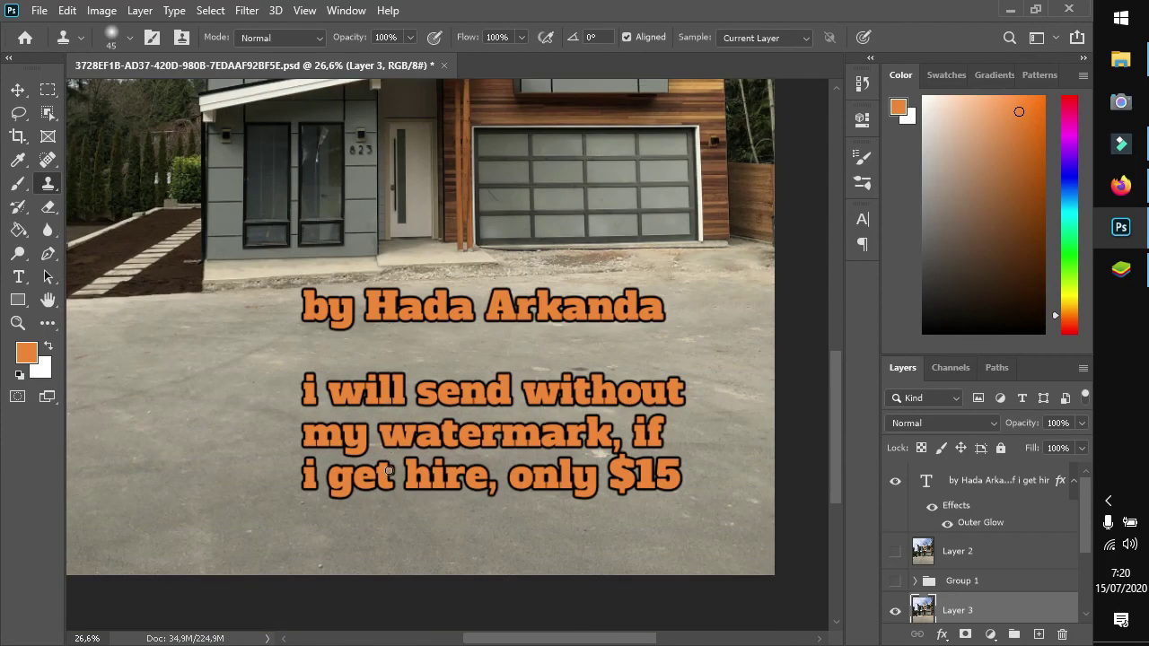